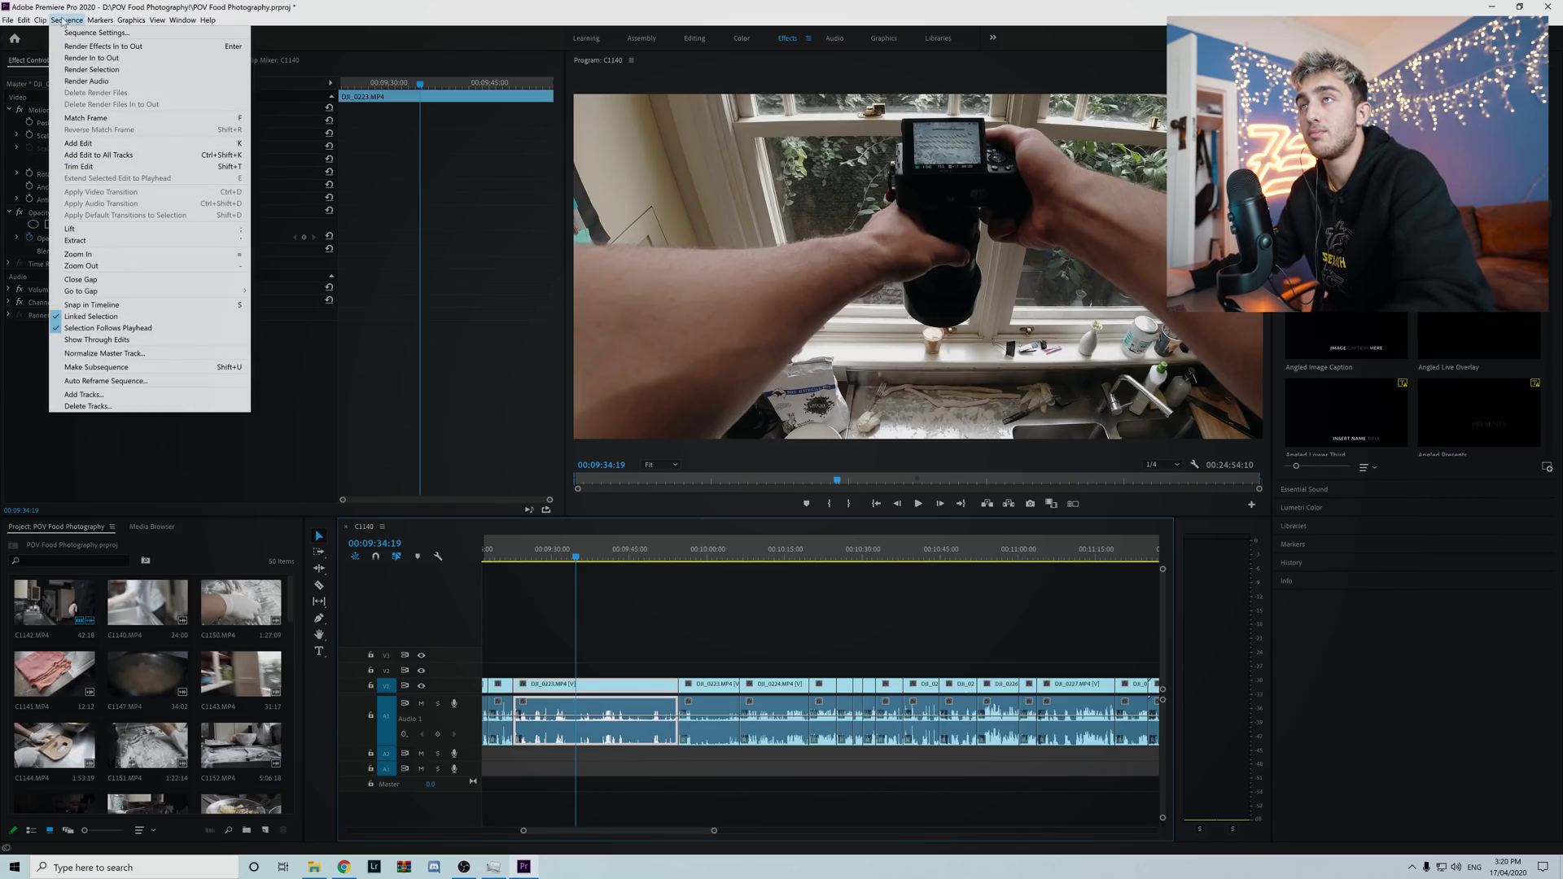
pyautogui.click(65, 20)
pyautogui.click(24, 20)
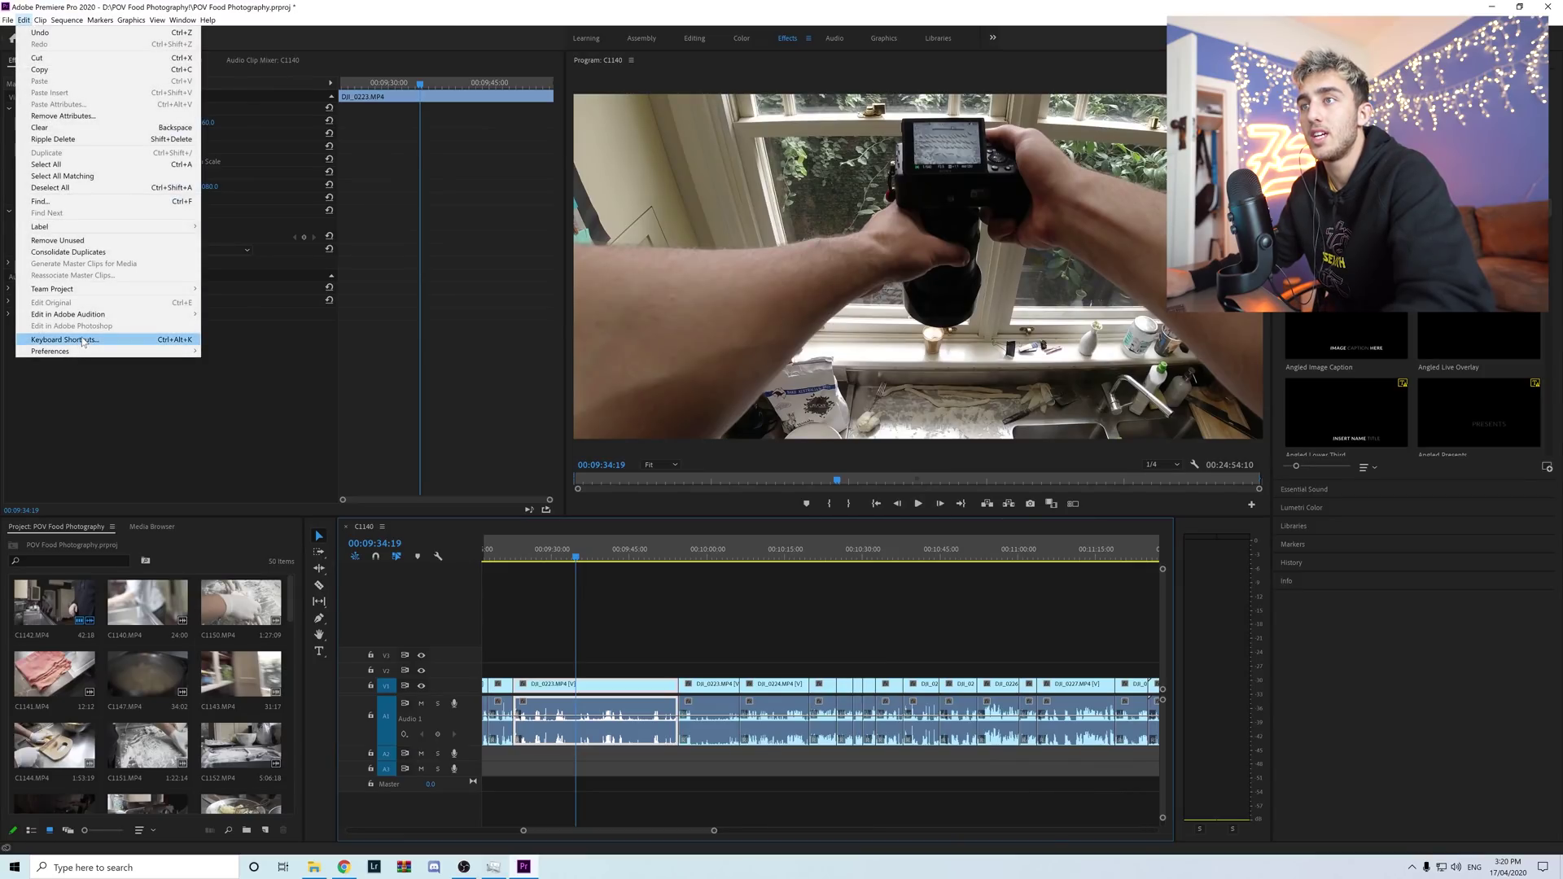
pyautogui.click(82, 340)
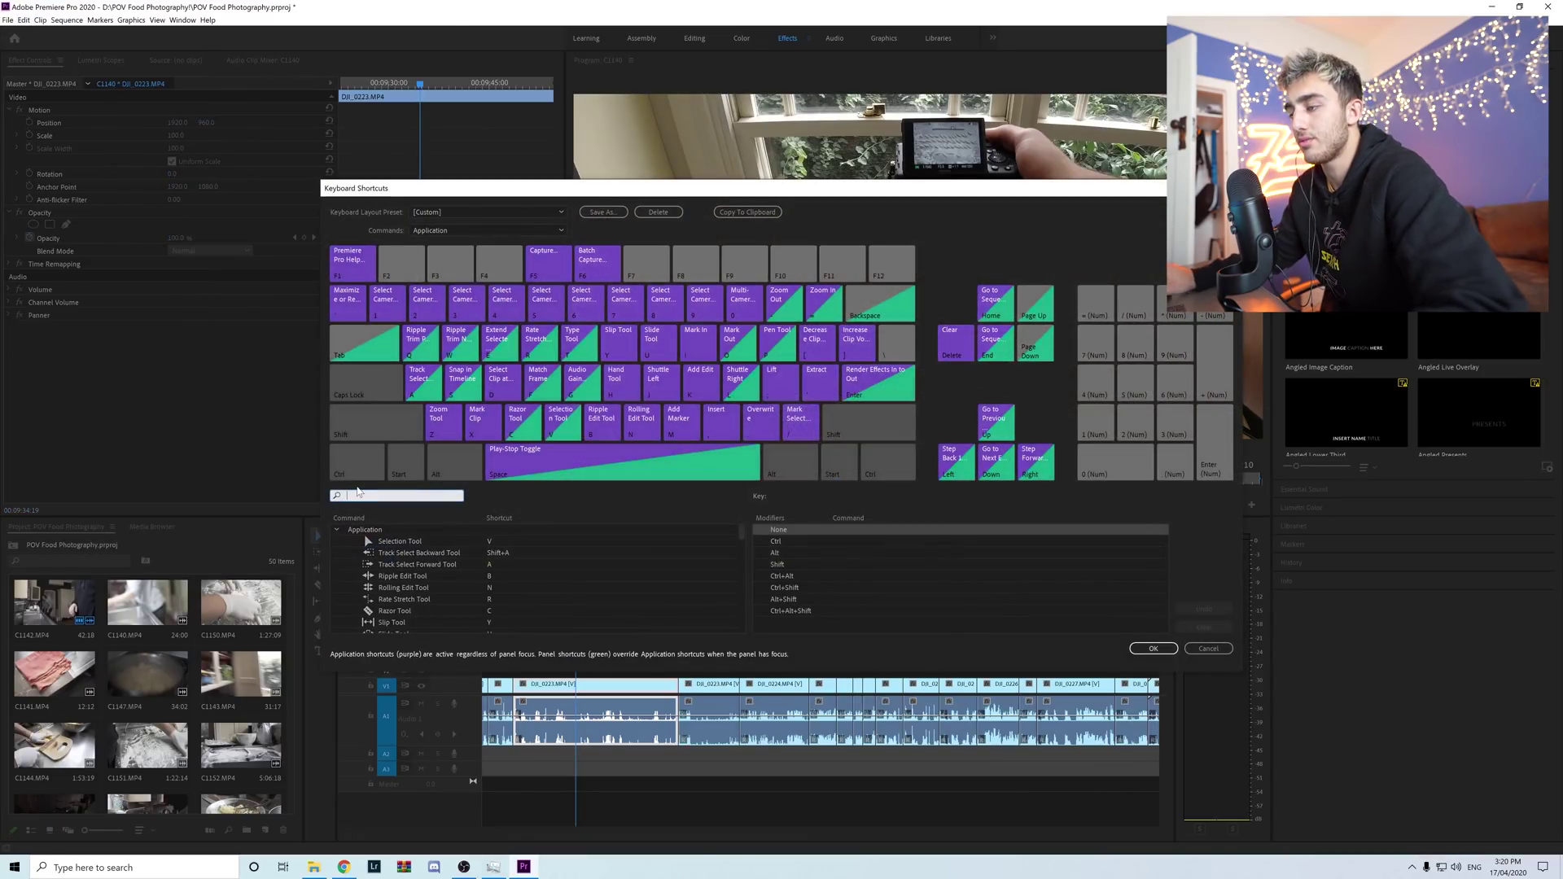
pyautogui.write('add ed')
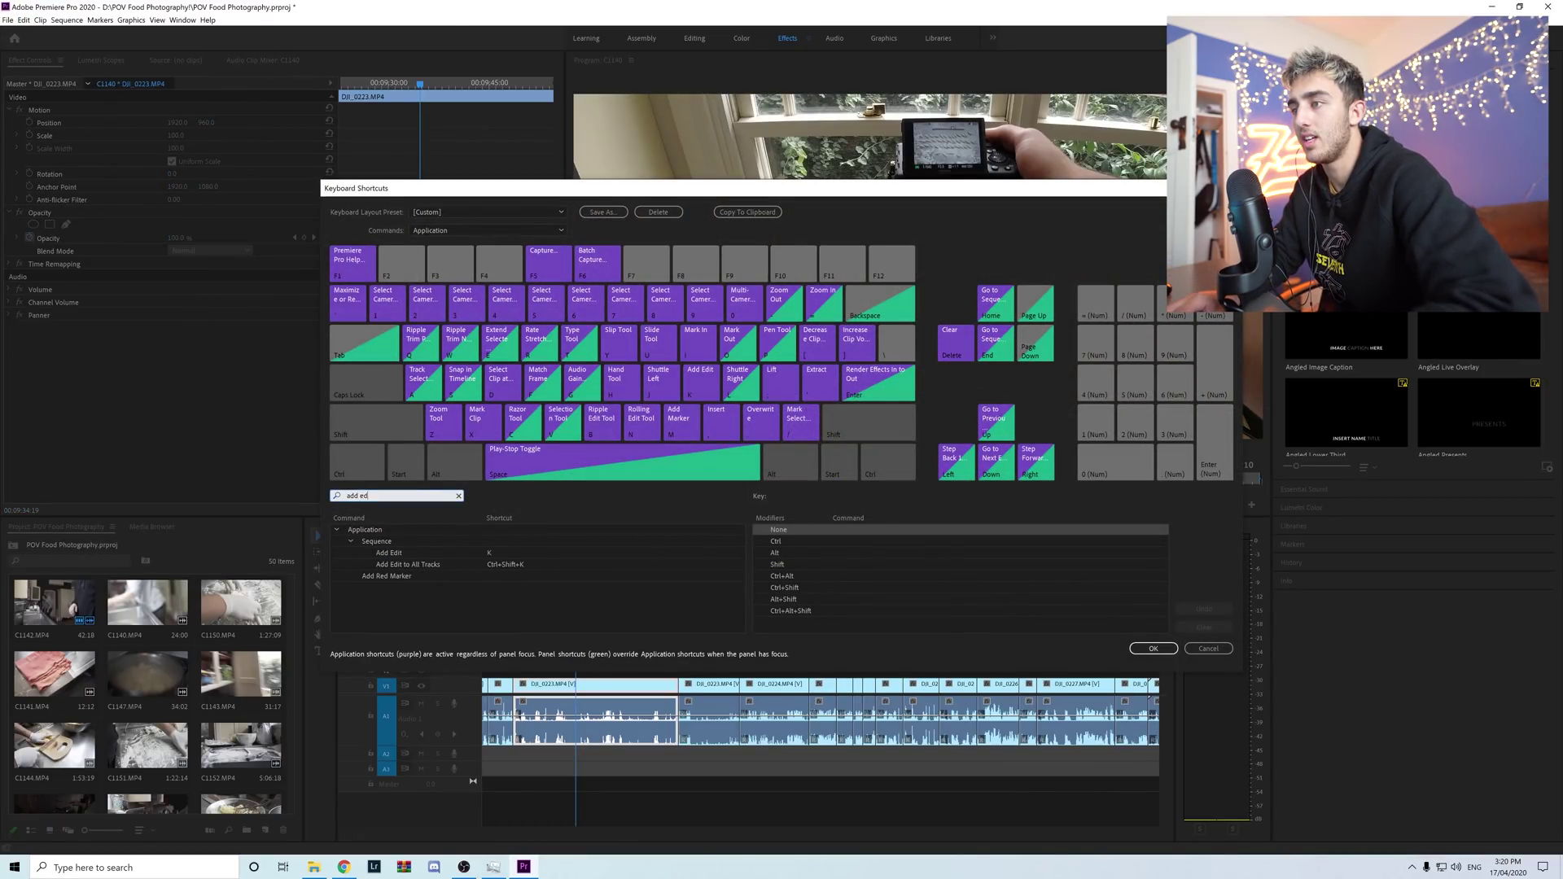
pyautogui.click(379, 553)
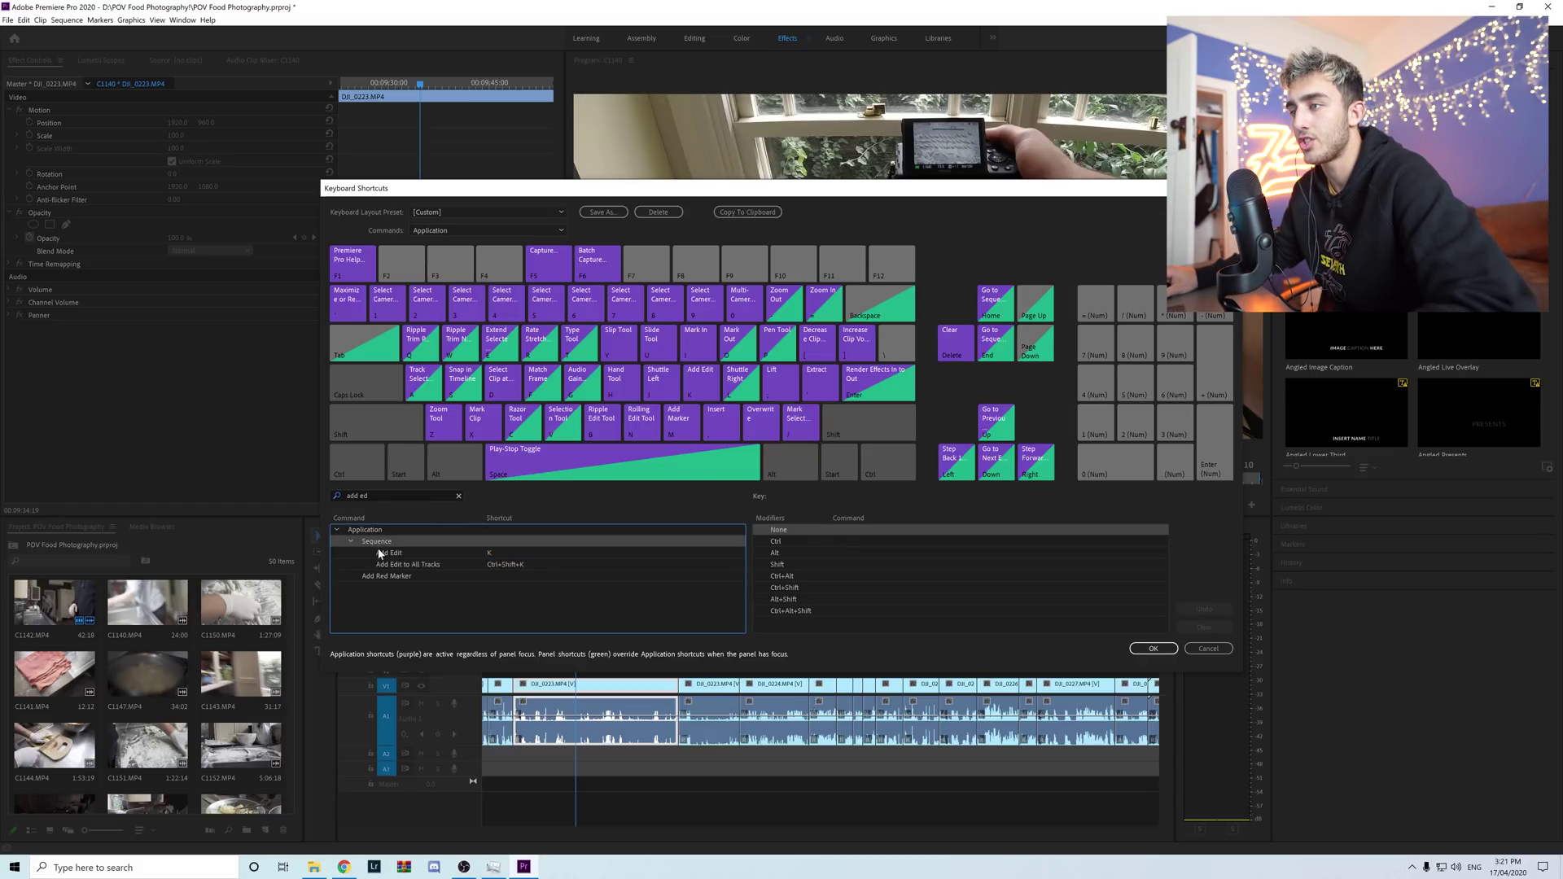
pyautogui.click(383, 554)
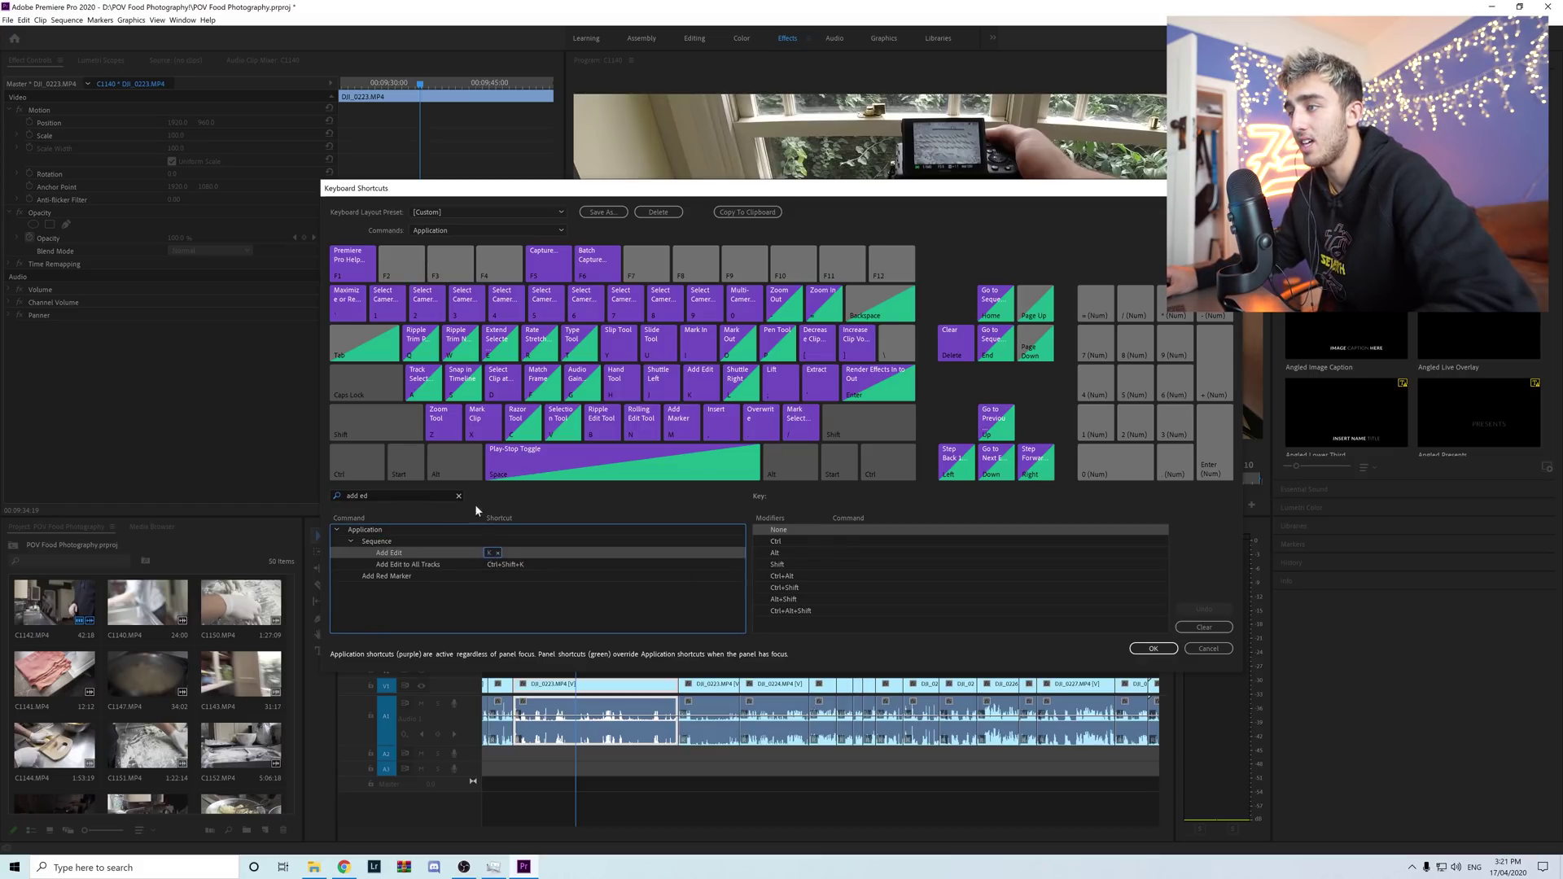
pyautogui.click(459, 496)
pyautogui.write('ripple')
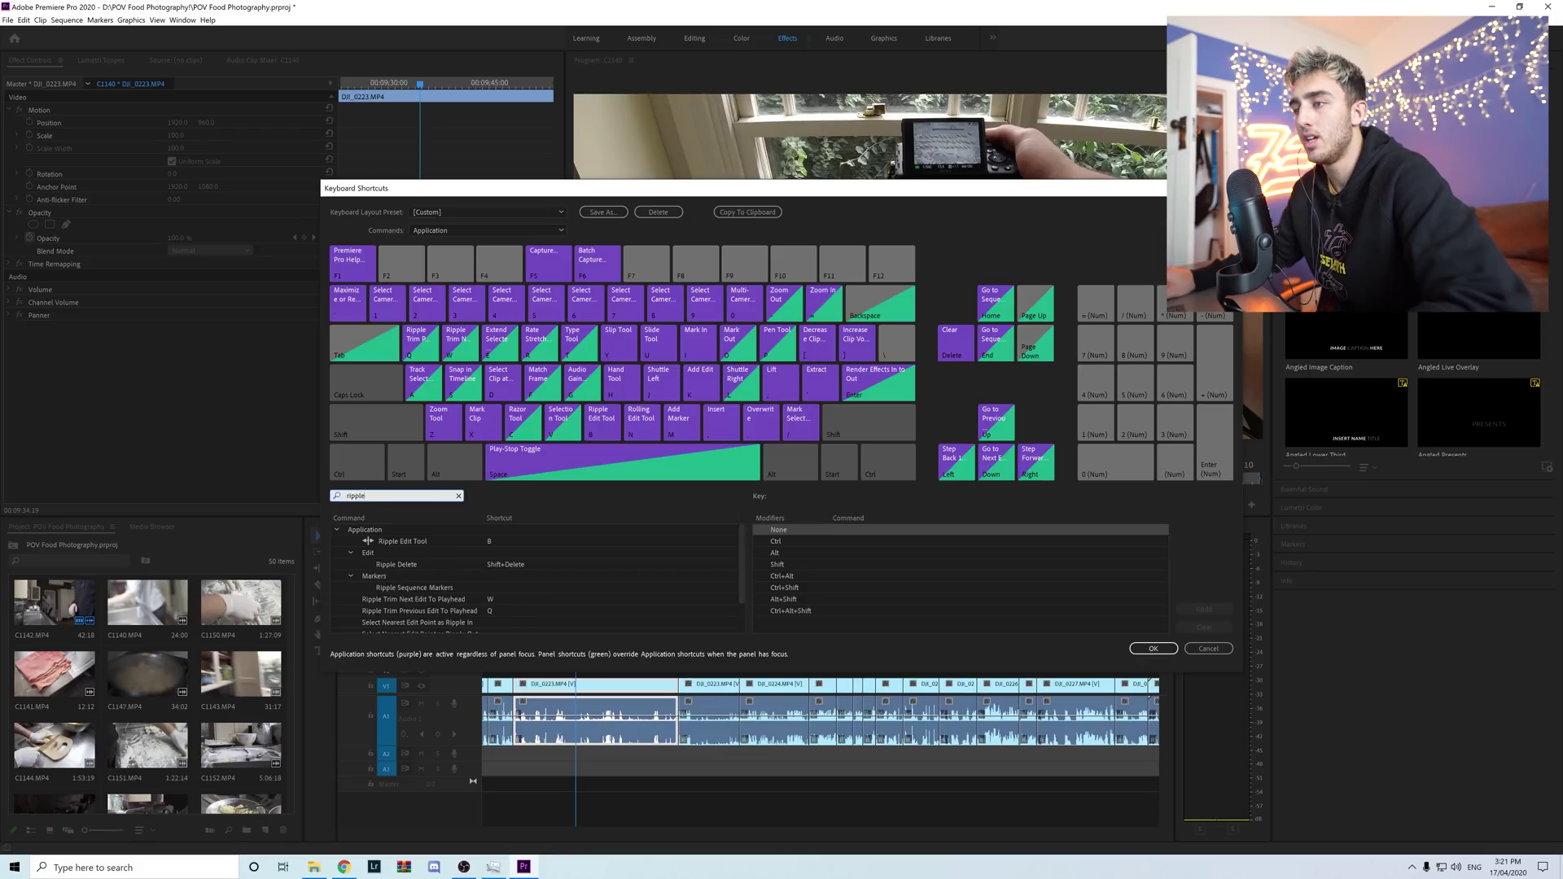
pyautogui.click(383, 600)
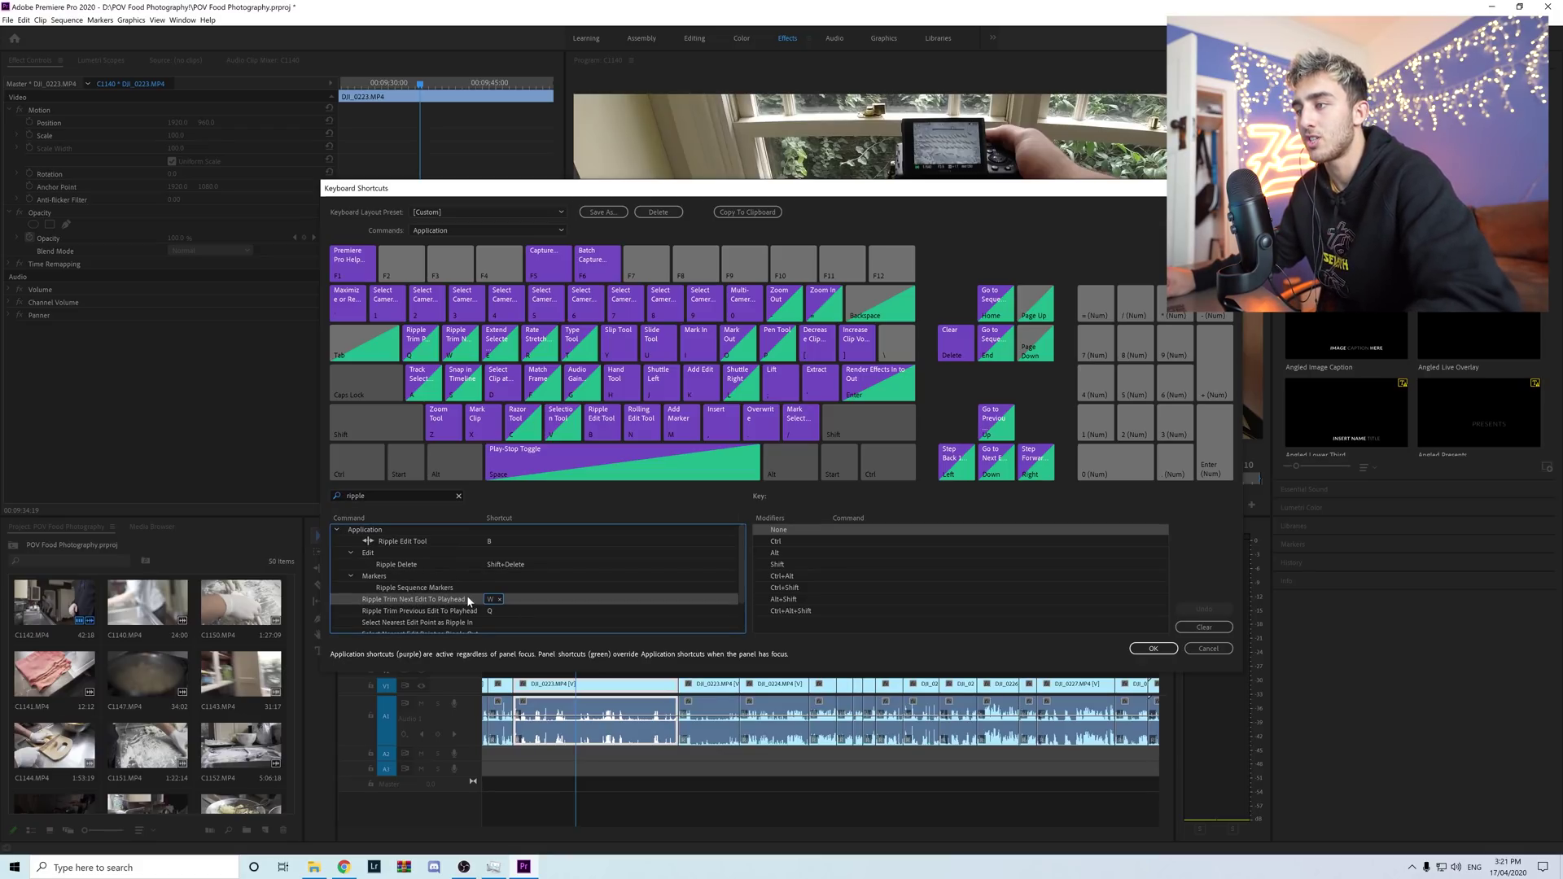
pyautogui.click(377, 613)
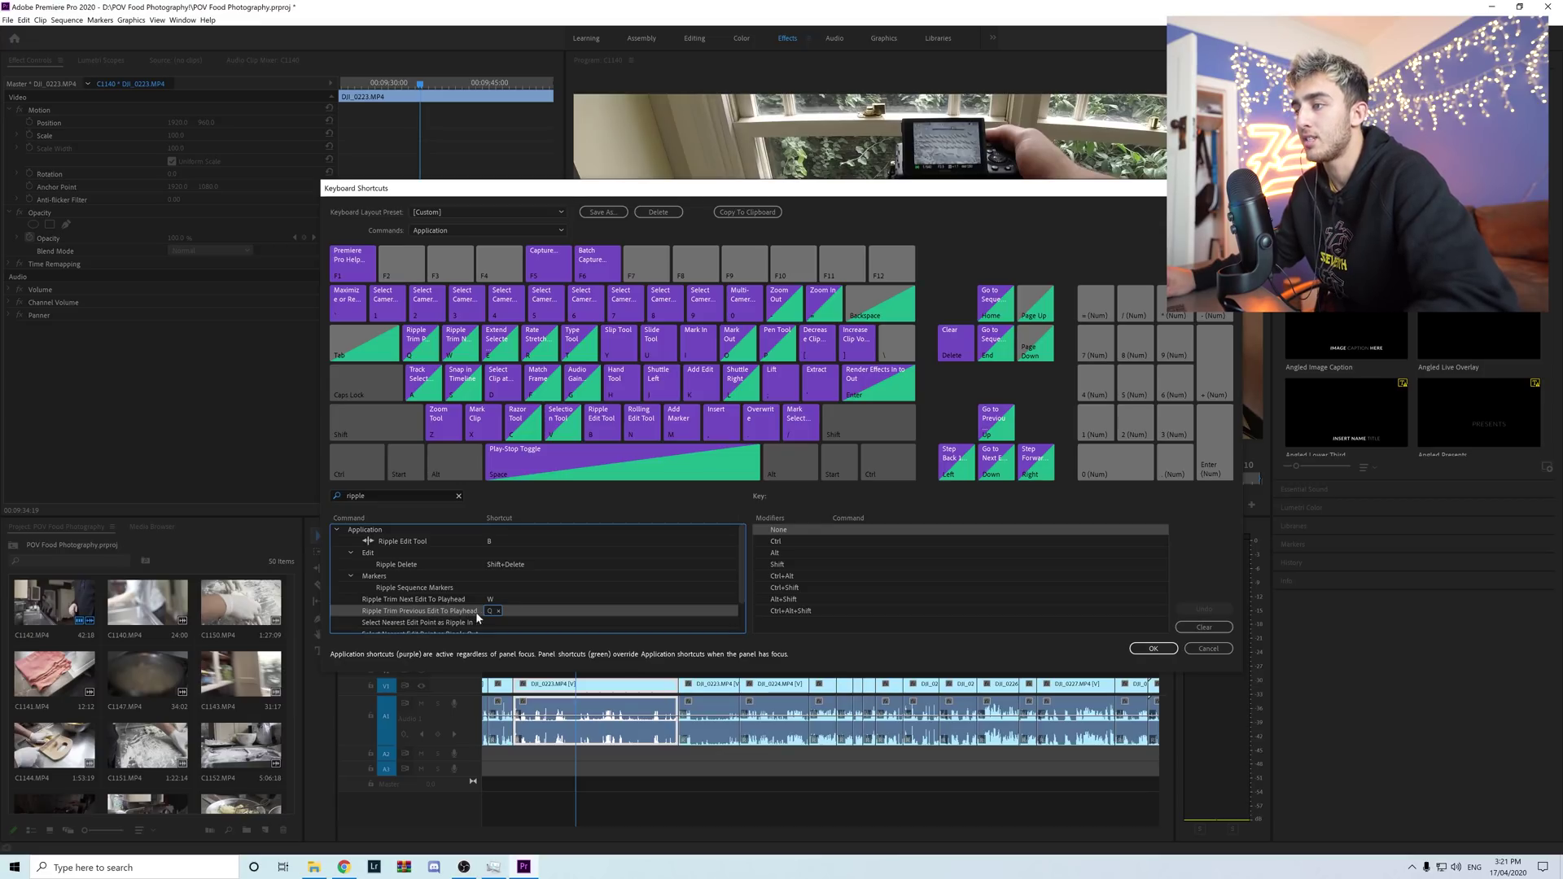
pyautogui.click(1164, 648)
pyautogui.press('=')
pyautogui.press('=')
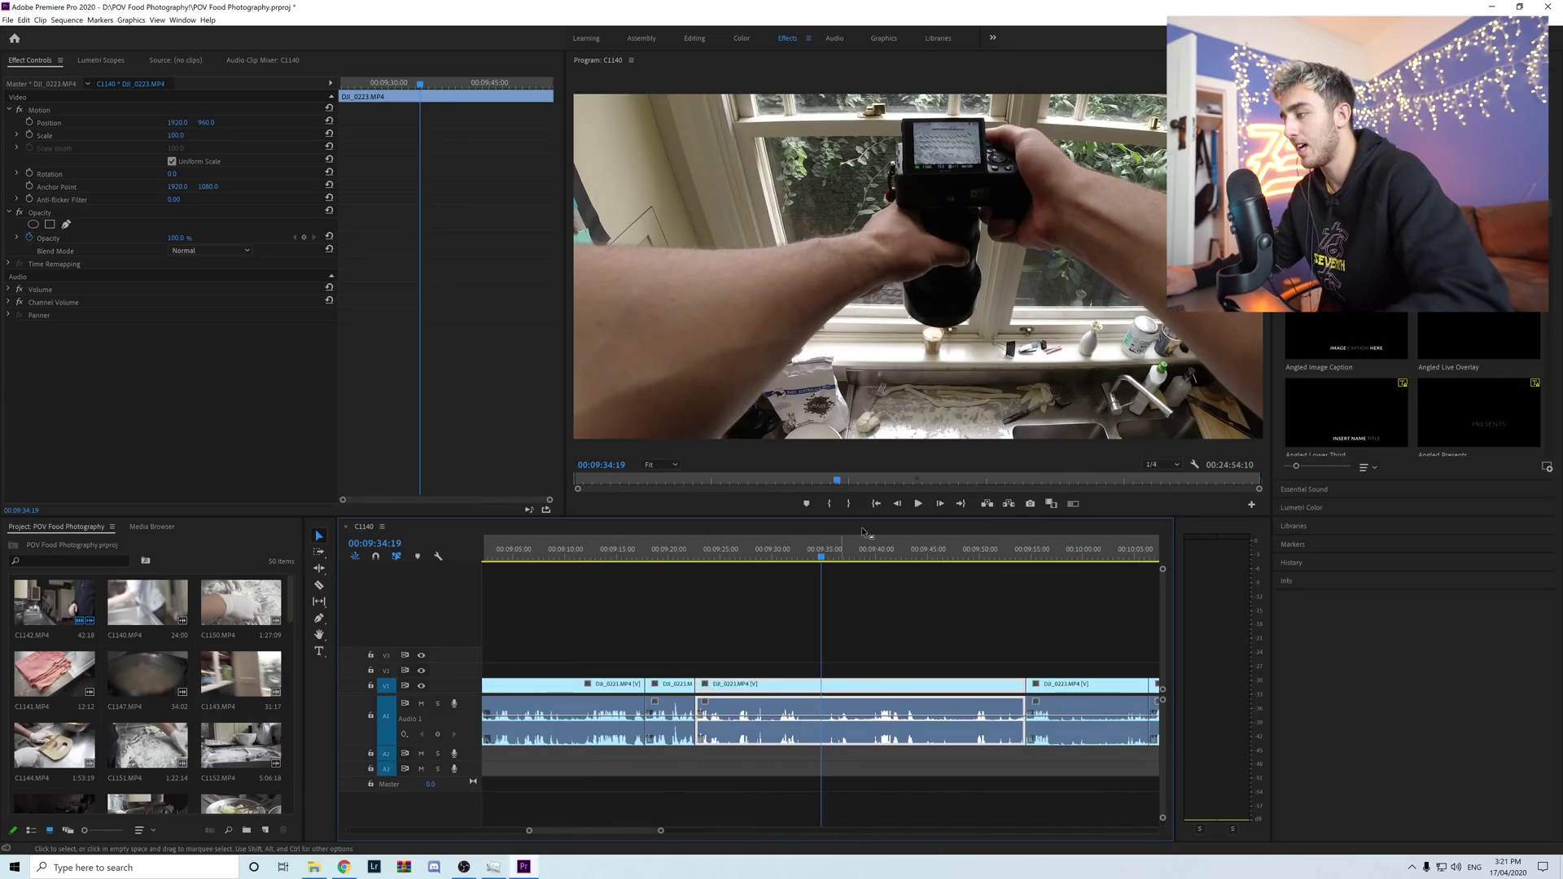
# - Split the DJI_0223 clip with the Razor tool at 00:09:41:14
pyautogui.click(872, 737)
pyautogui.click(891, 685)
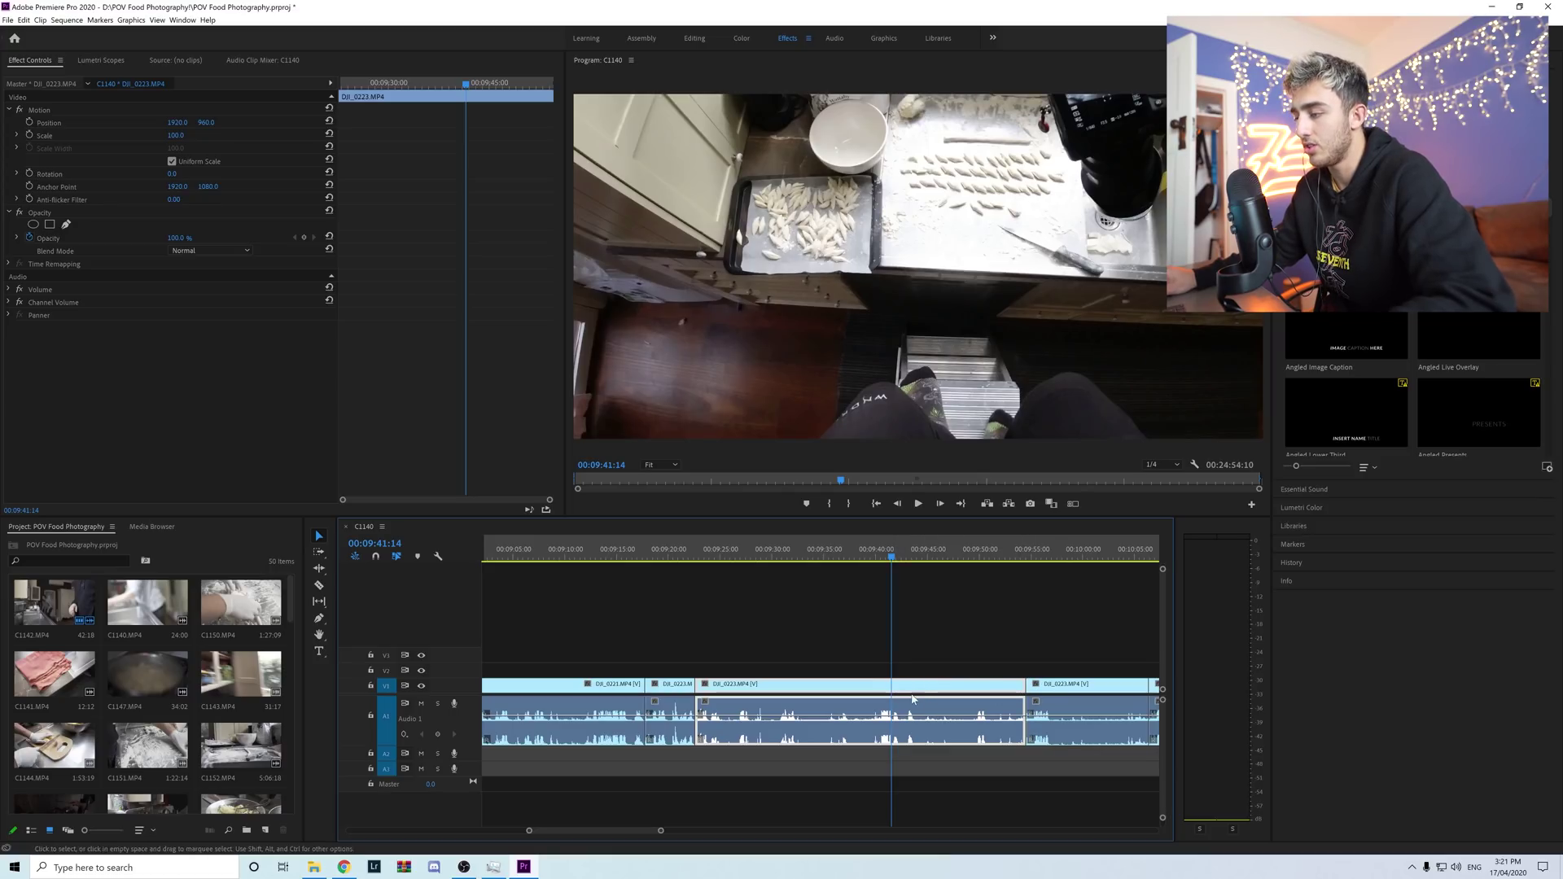
pyautogui.press('c')
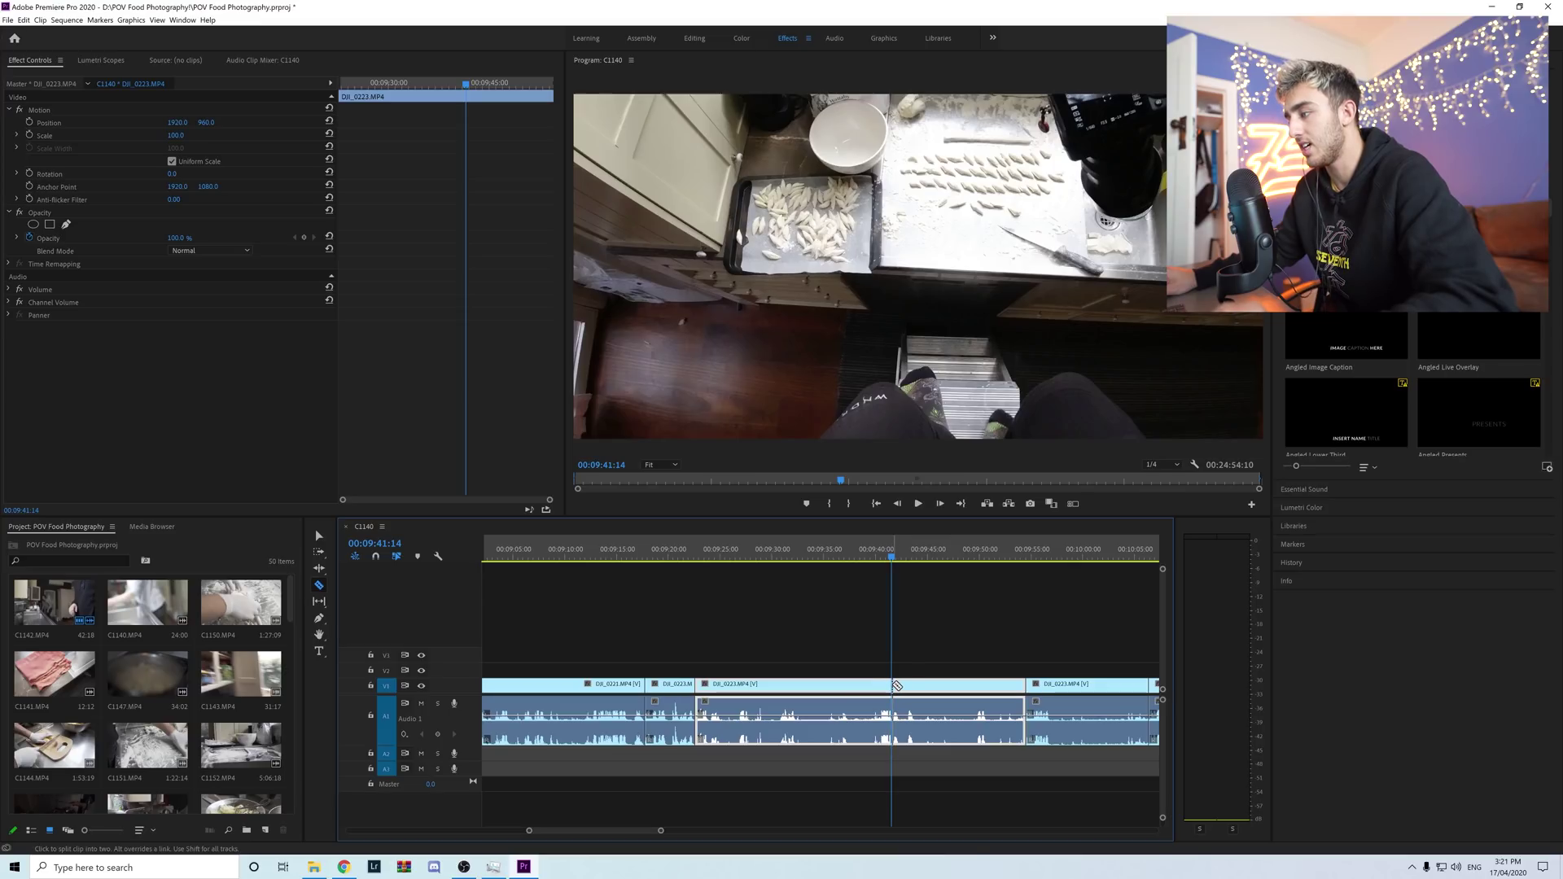
pyautogui.click(897, 686)
pyautogui.press('v')
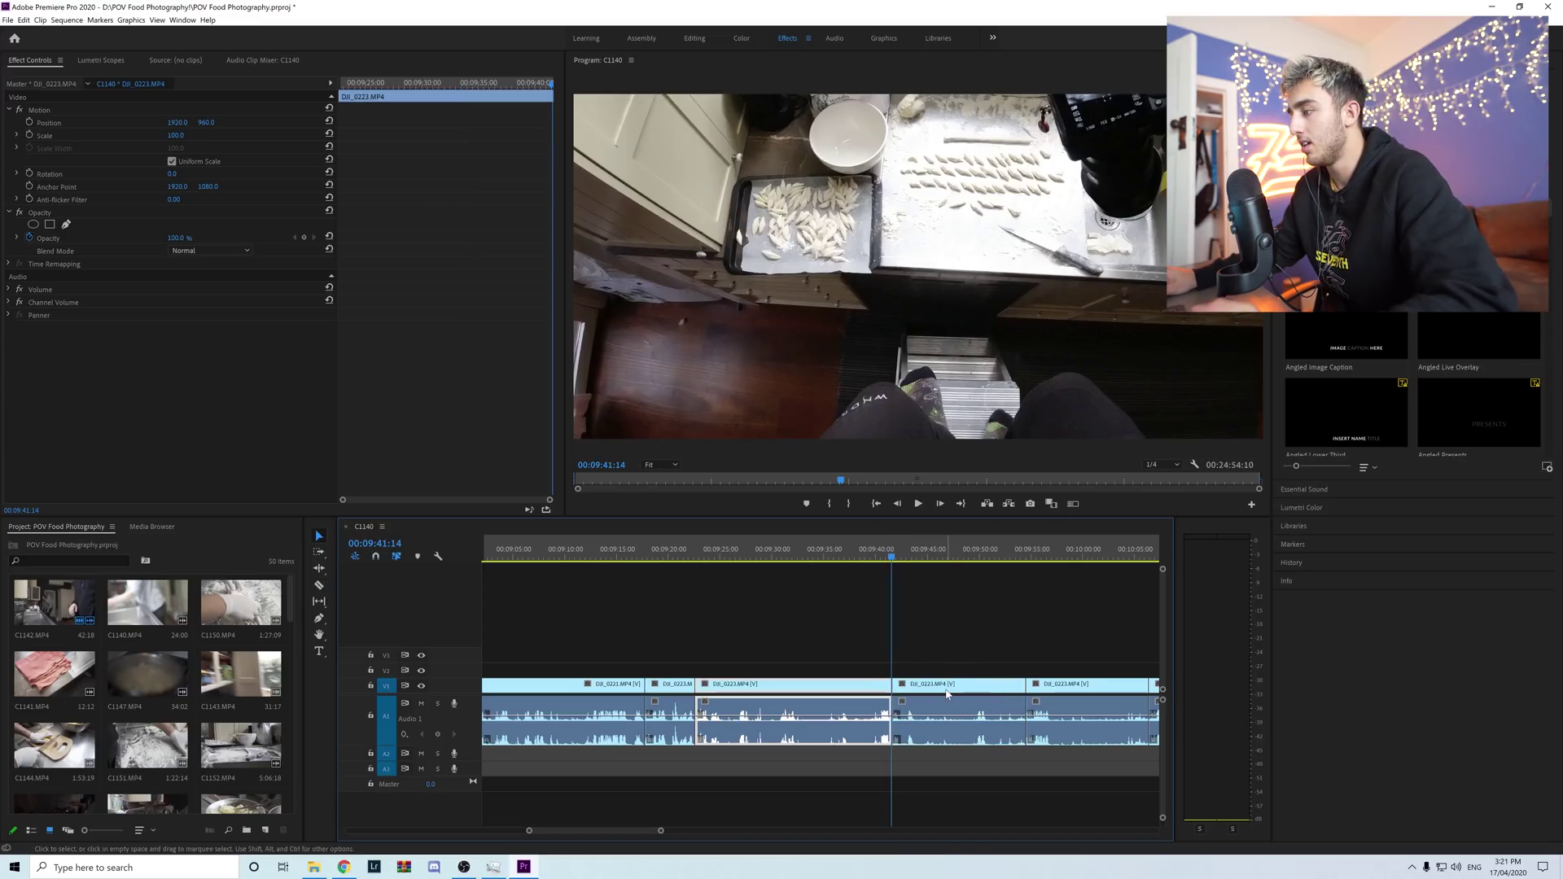
# - Ripple-delete the piece after the cut and ripple-trim the clip end at 00:09:45:22, closing the gap
pyautogui.click(948, 686)
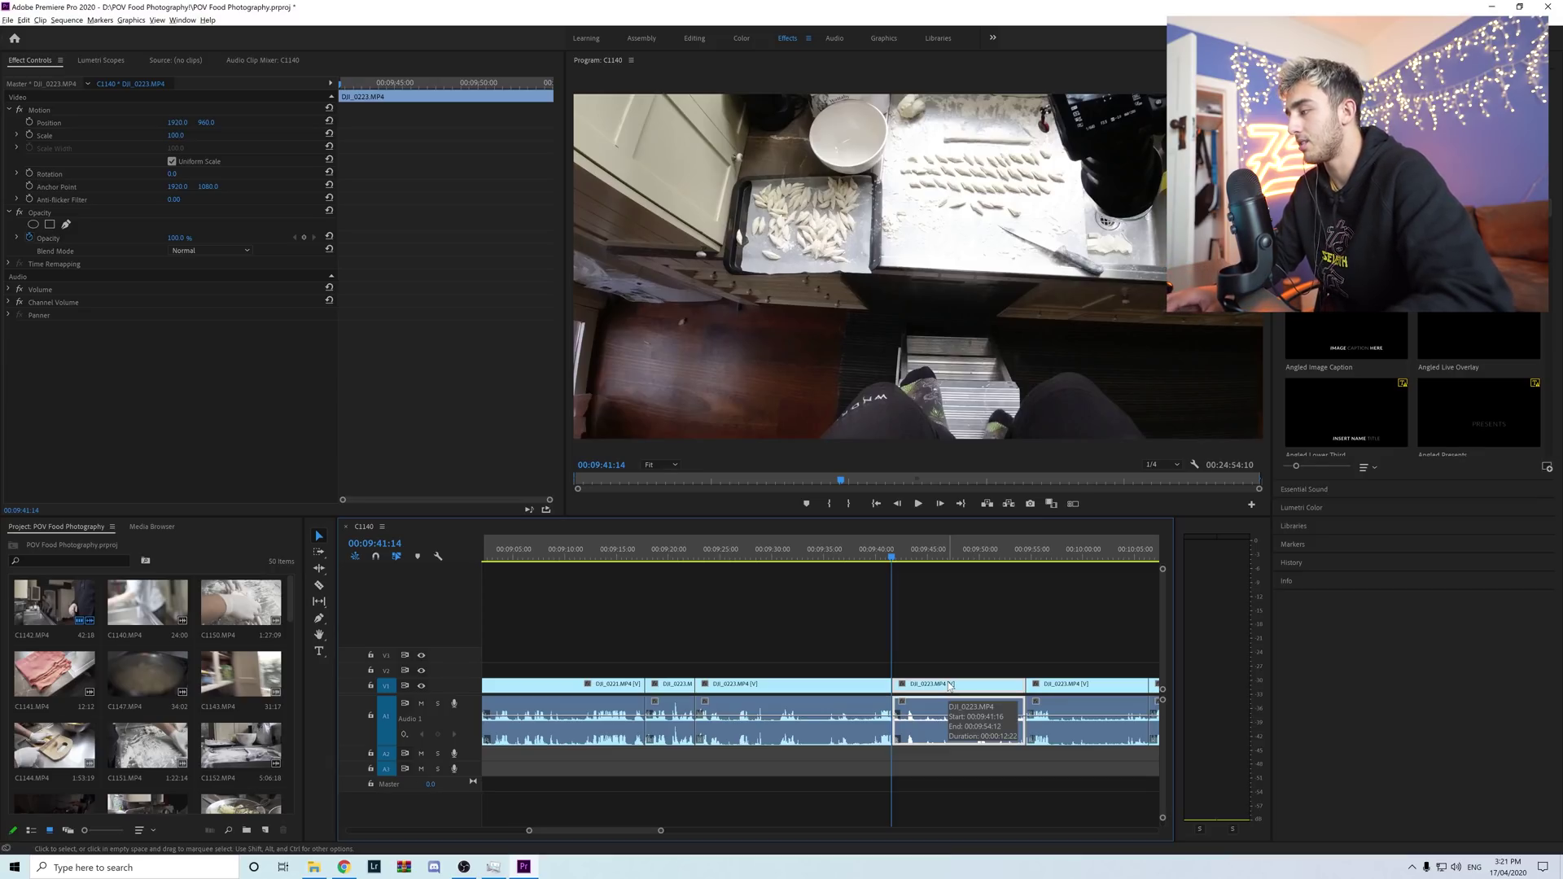
pyautogui.hotkey('shift', 'Delete')
pyautogui.press('Down')
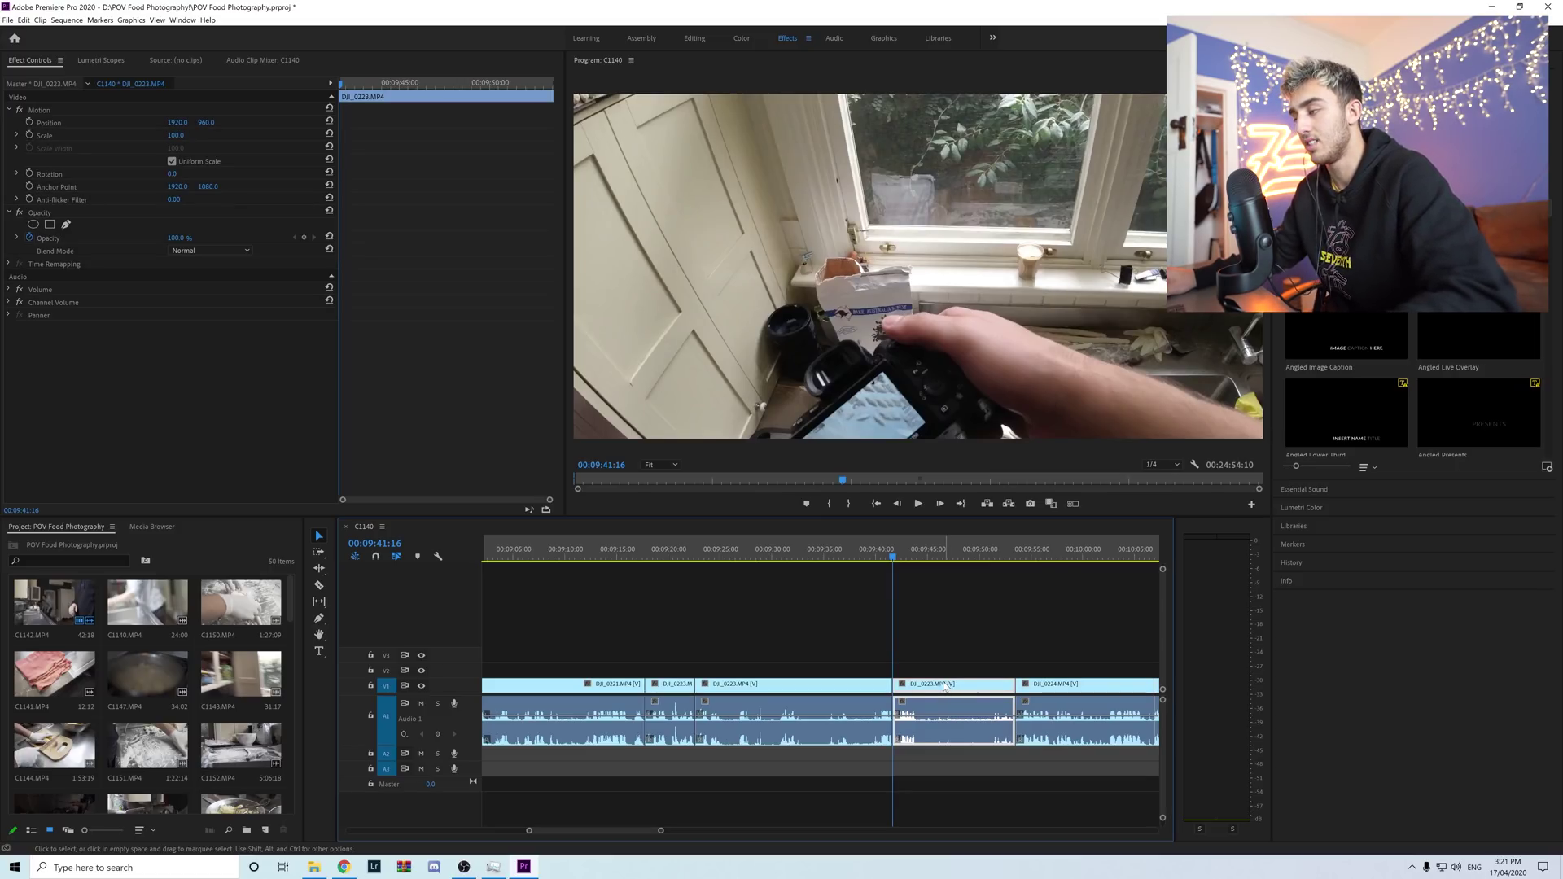
pyautogui.hotkey('shift', 'Right')
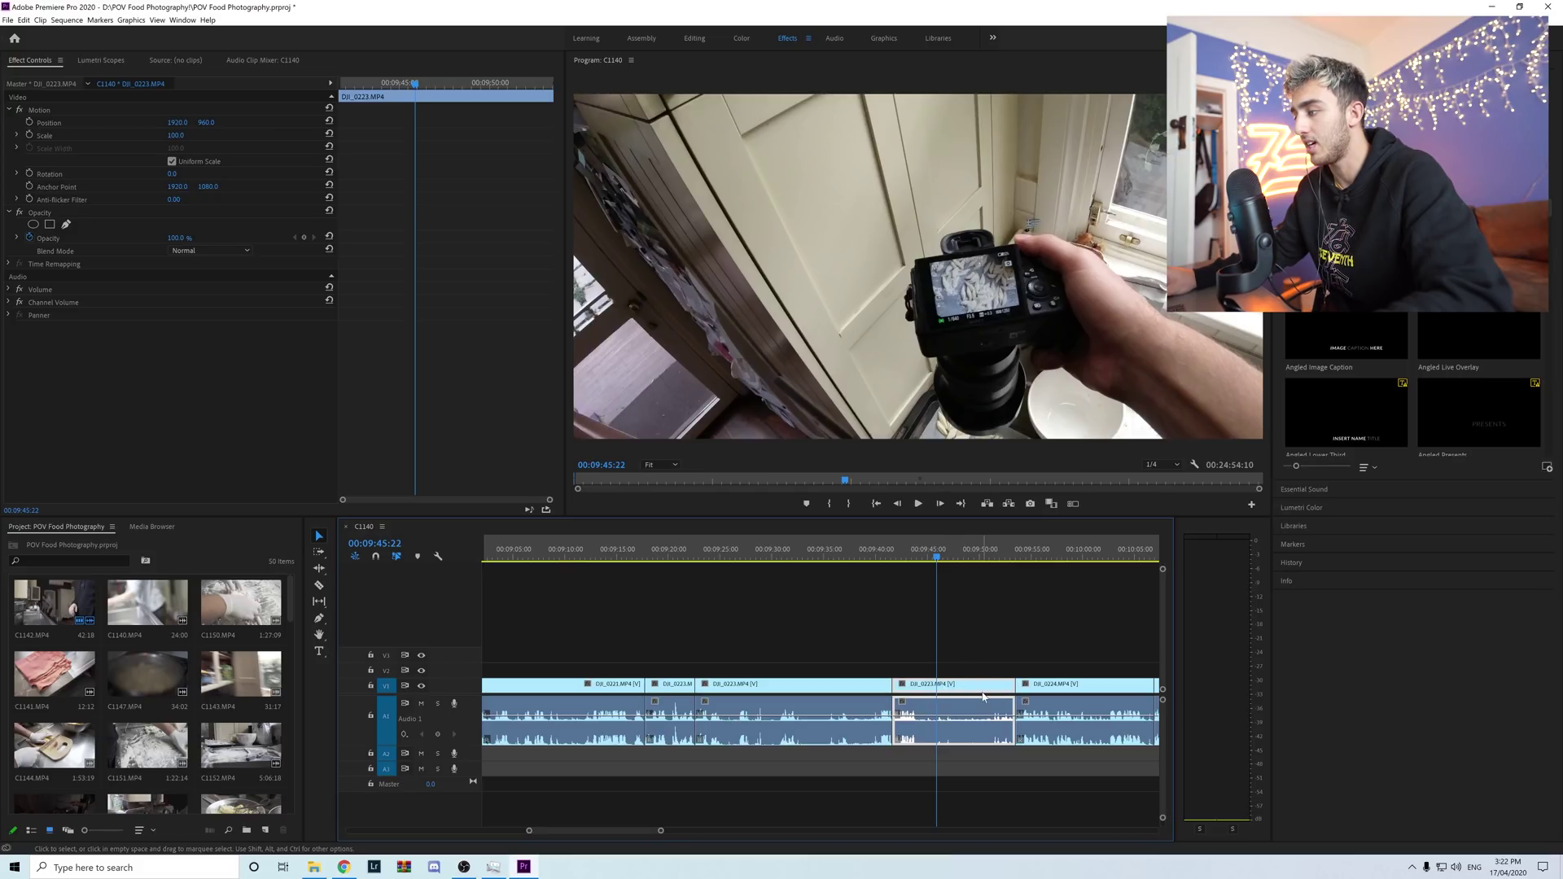
pyautogui.press('w')
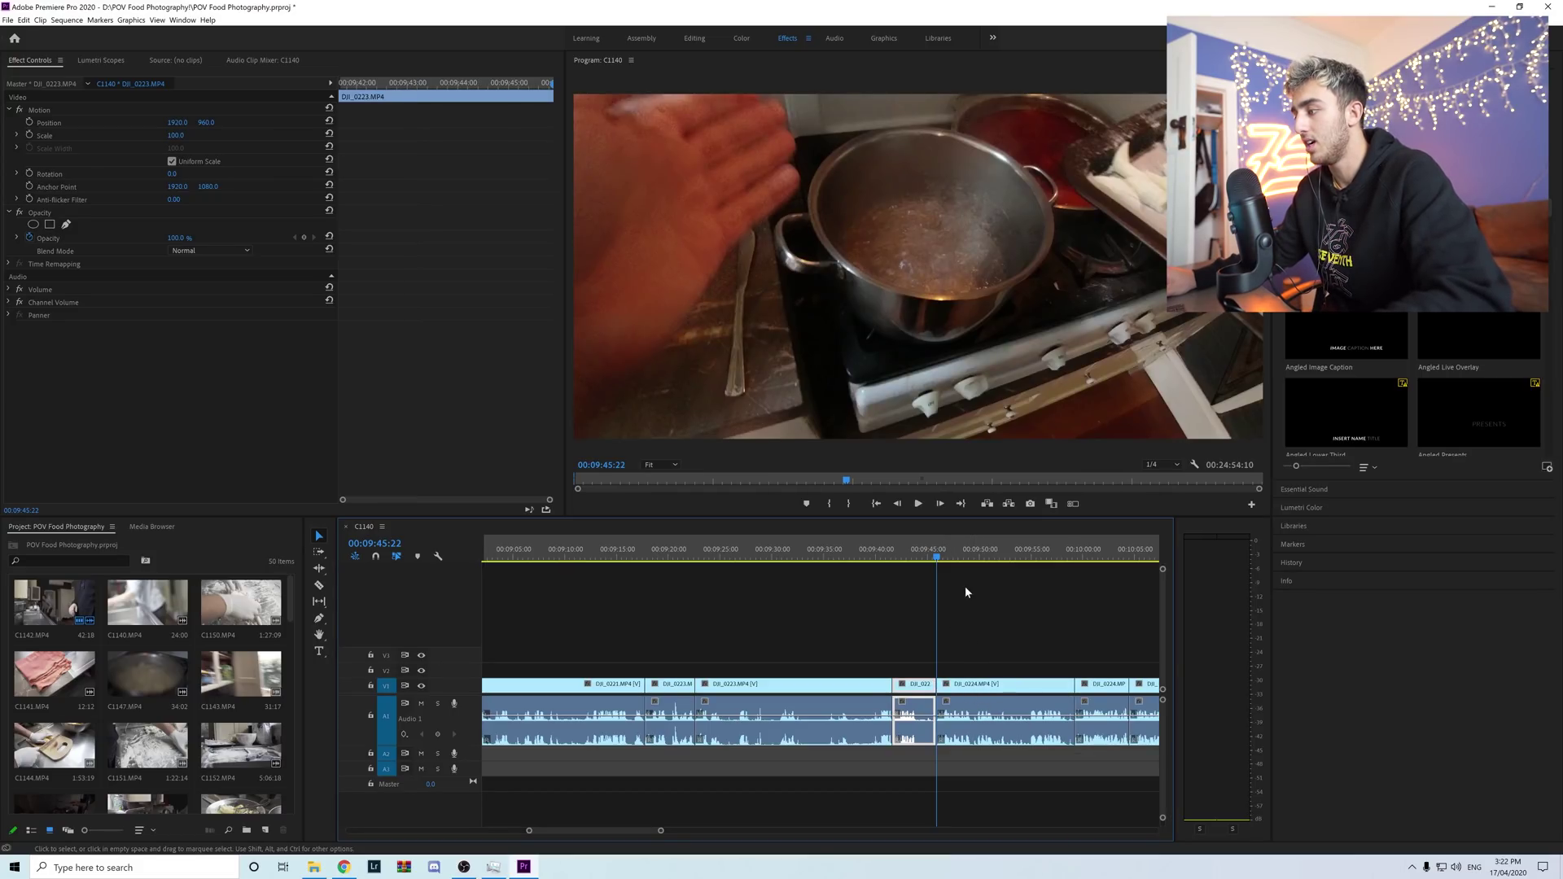
# - Review the edit and add a cut to DJI_0223 at 00:09:32:06
pyautogui.press('space')
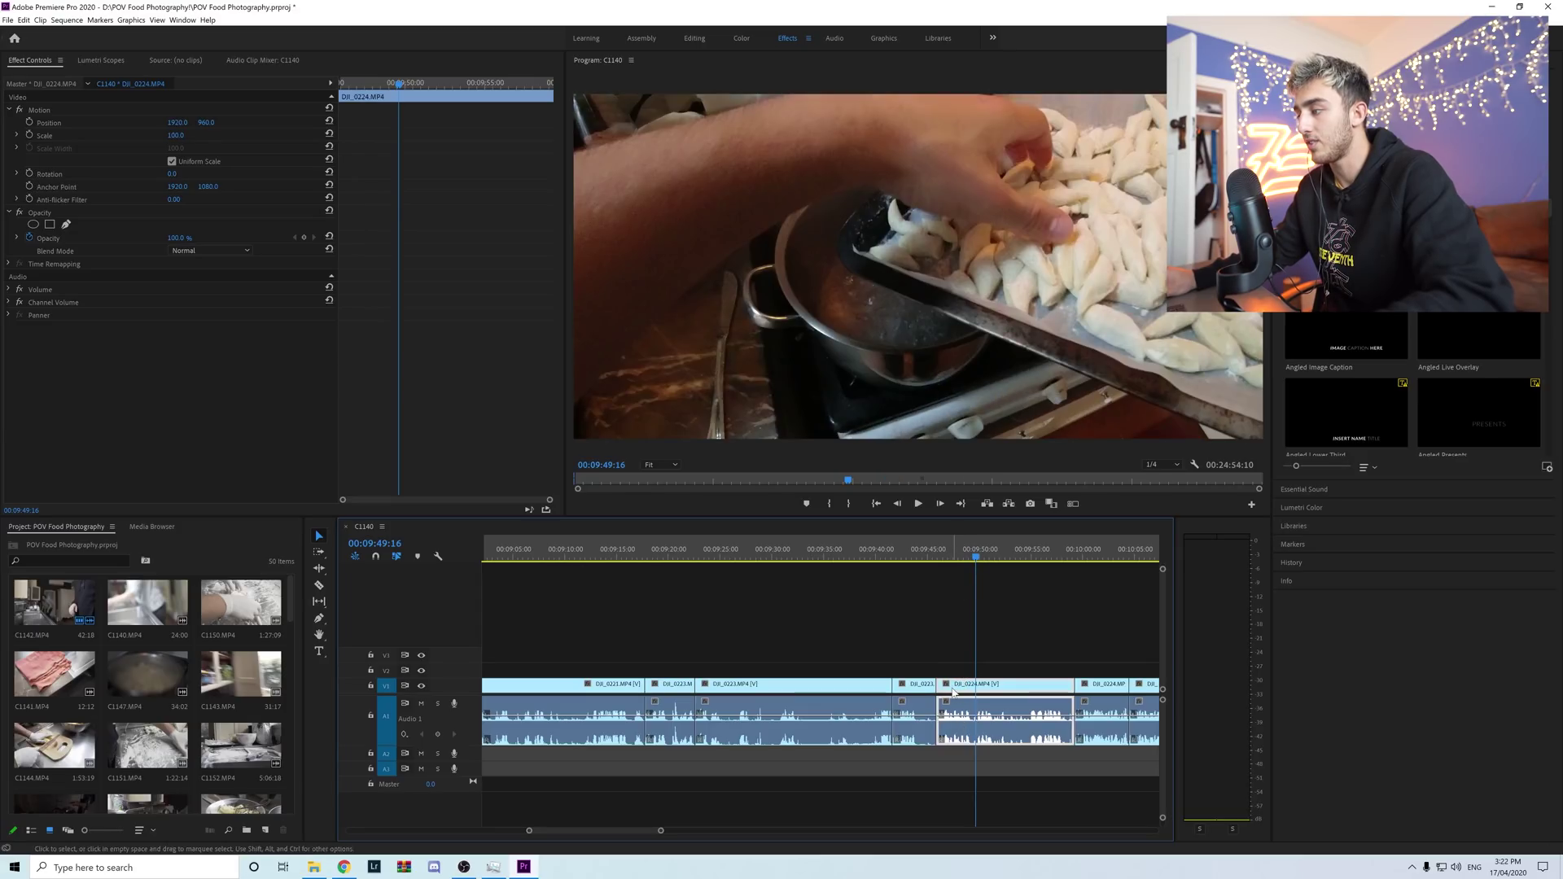
pyautogui.click(786, 552)
pyautogui.press('=')
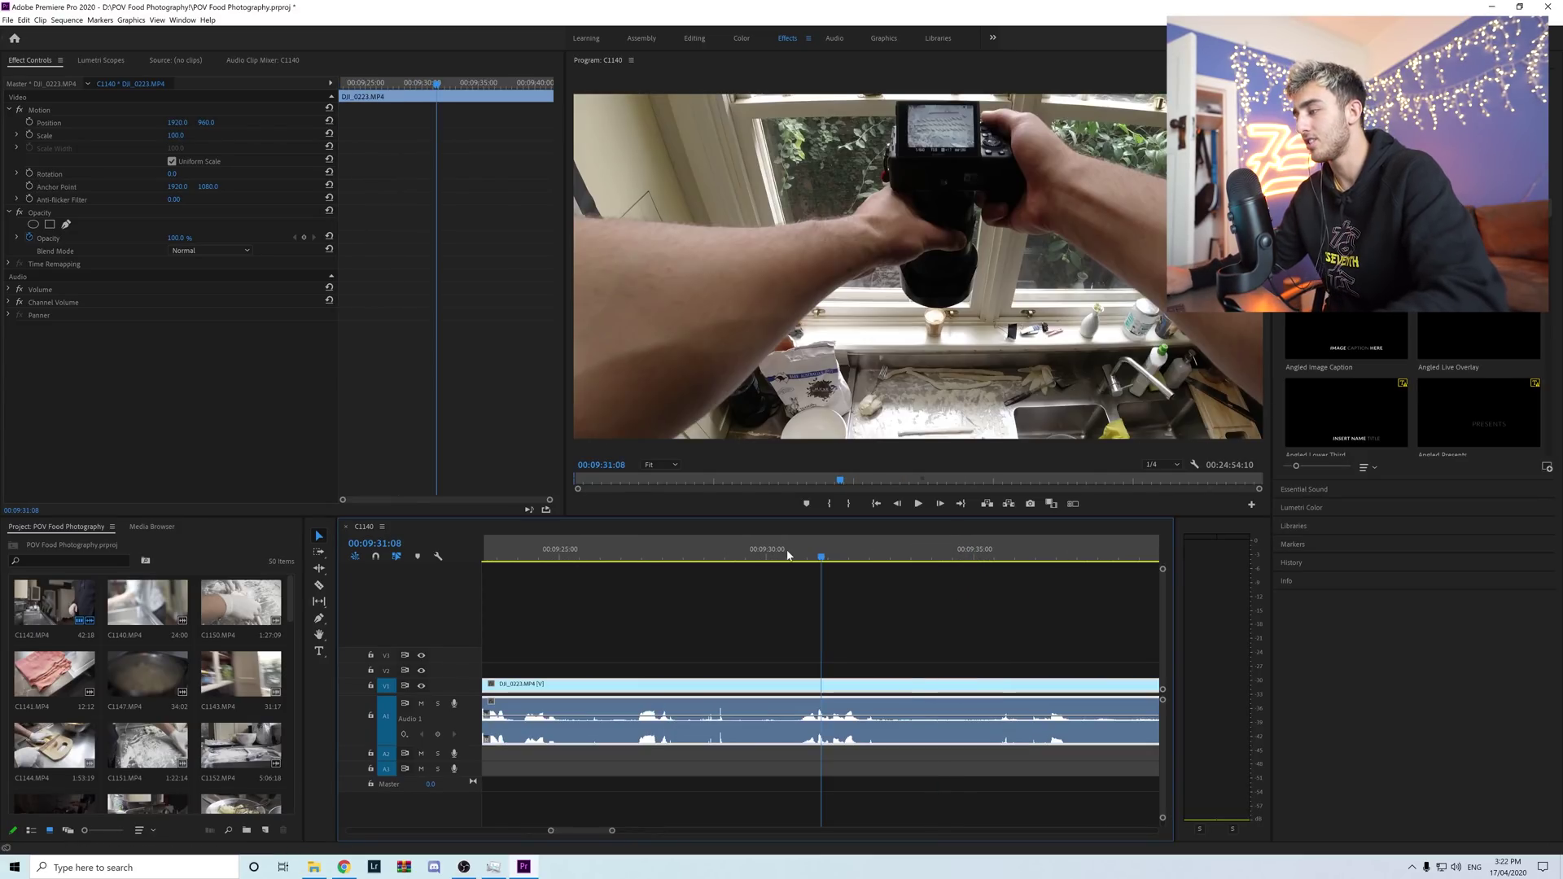
pyautogui.press('space')
pyautogui.press('space')
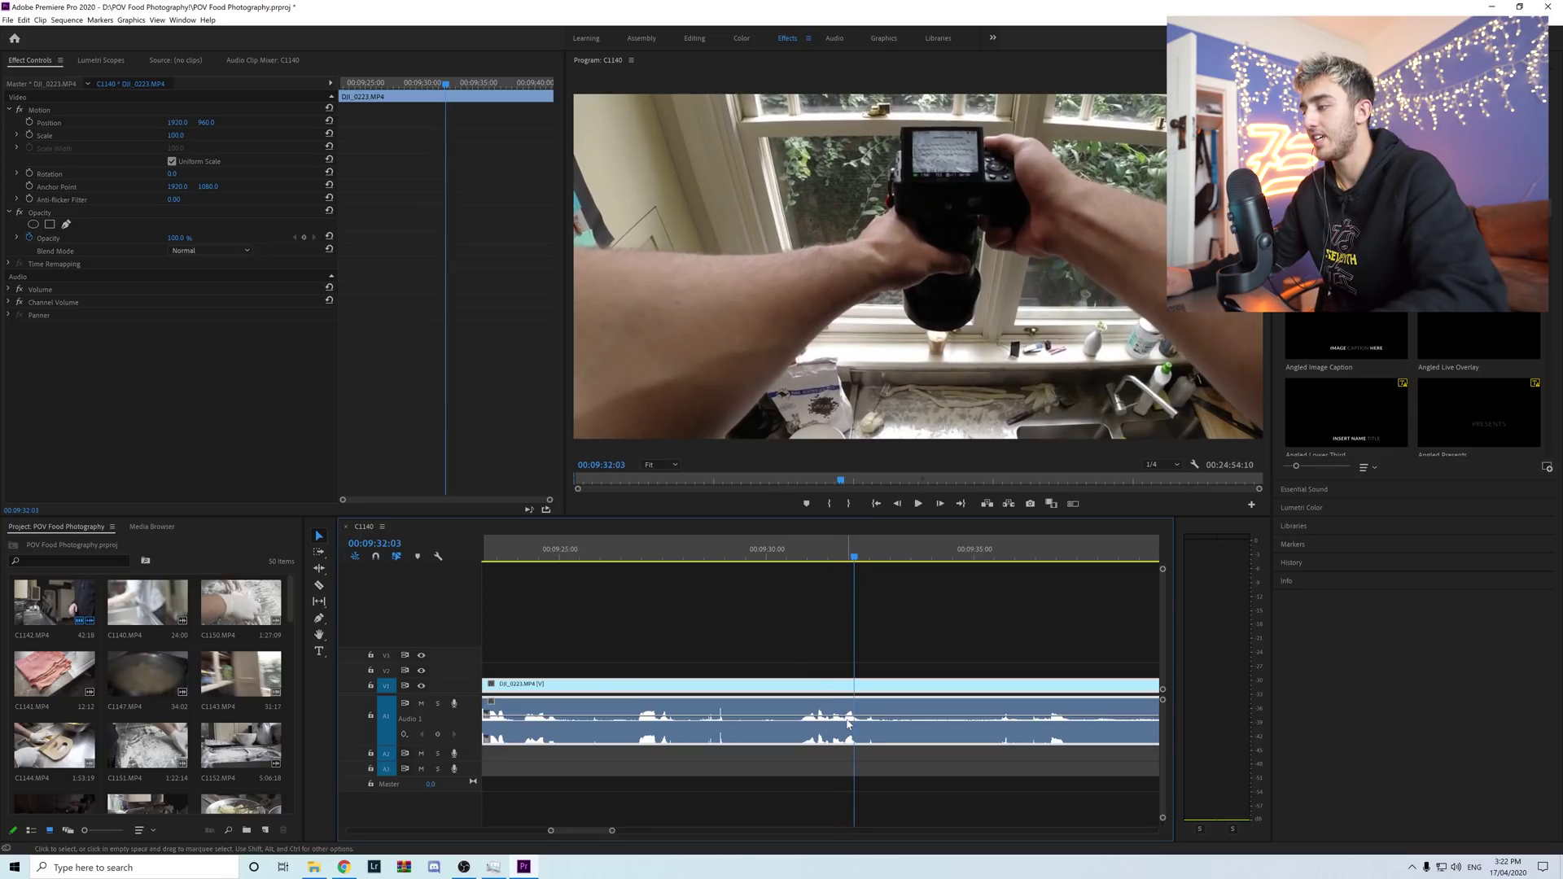
pyautogui.hotkey('ctrl', 'k')
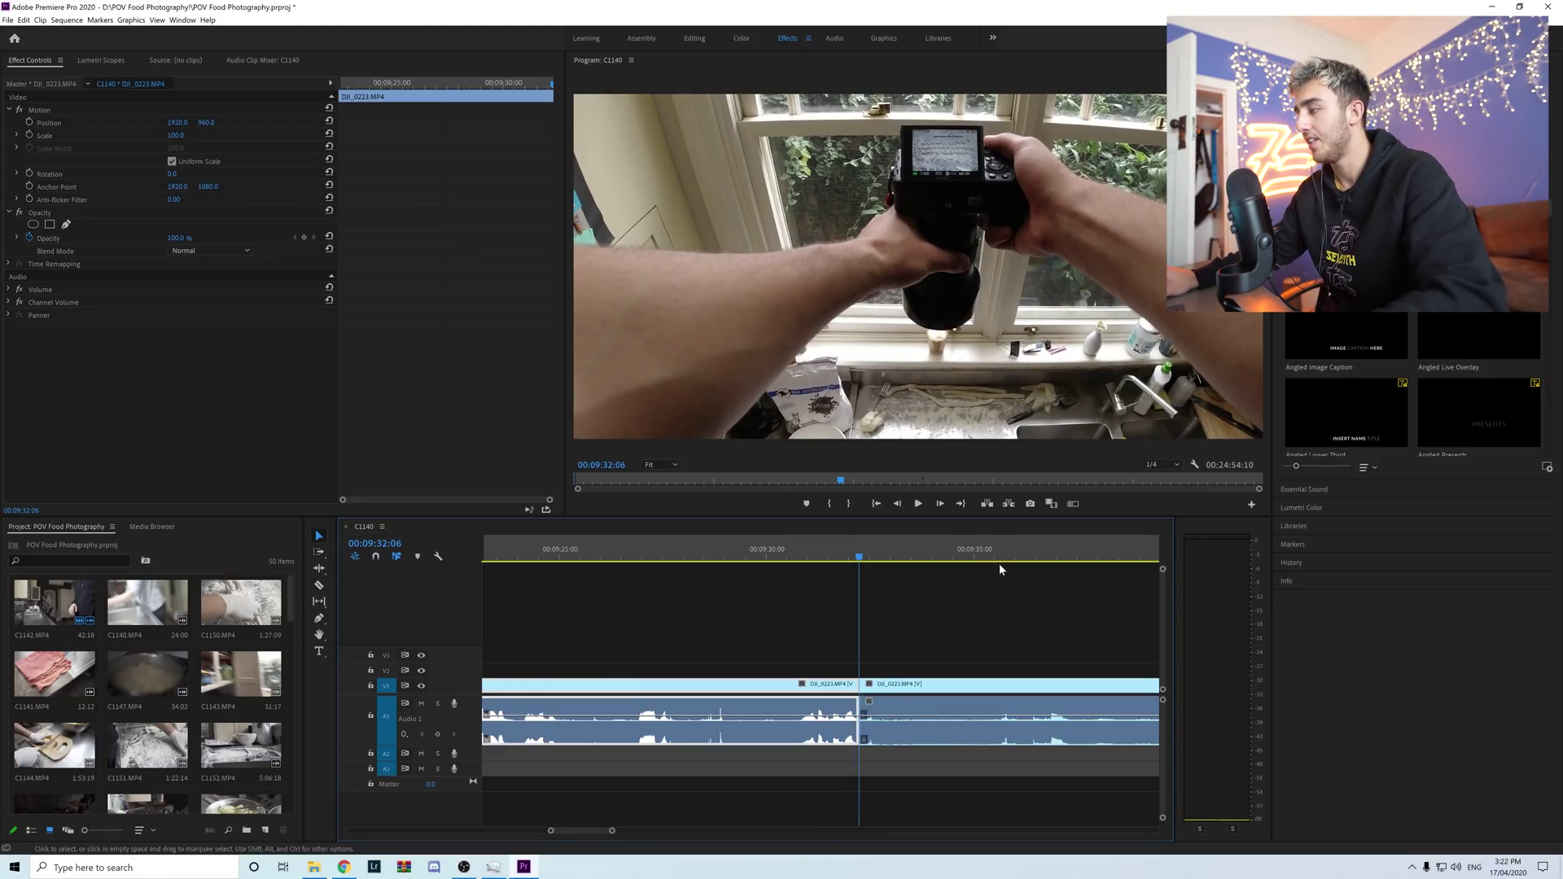
pyautogui.click(1027, 551)
pyautogui.press('space')
pyautogui.press('space')
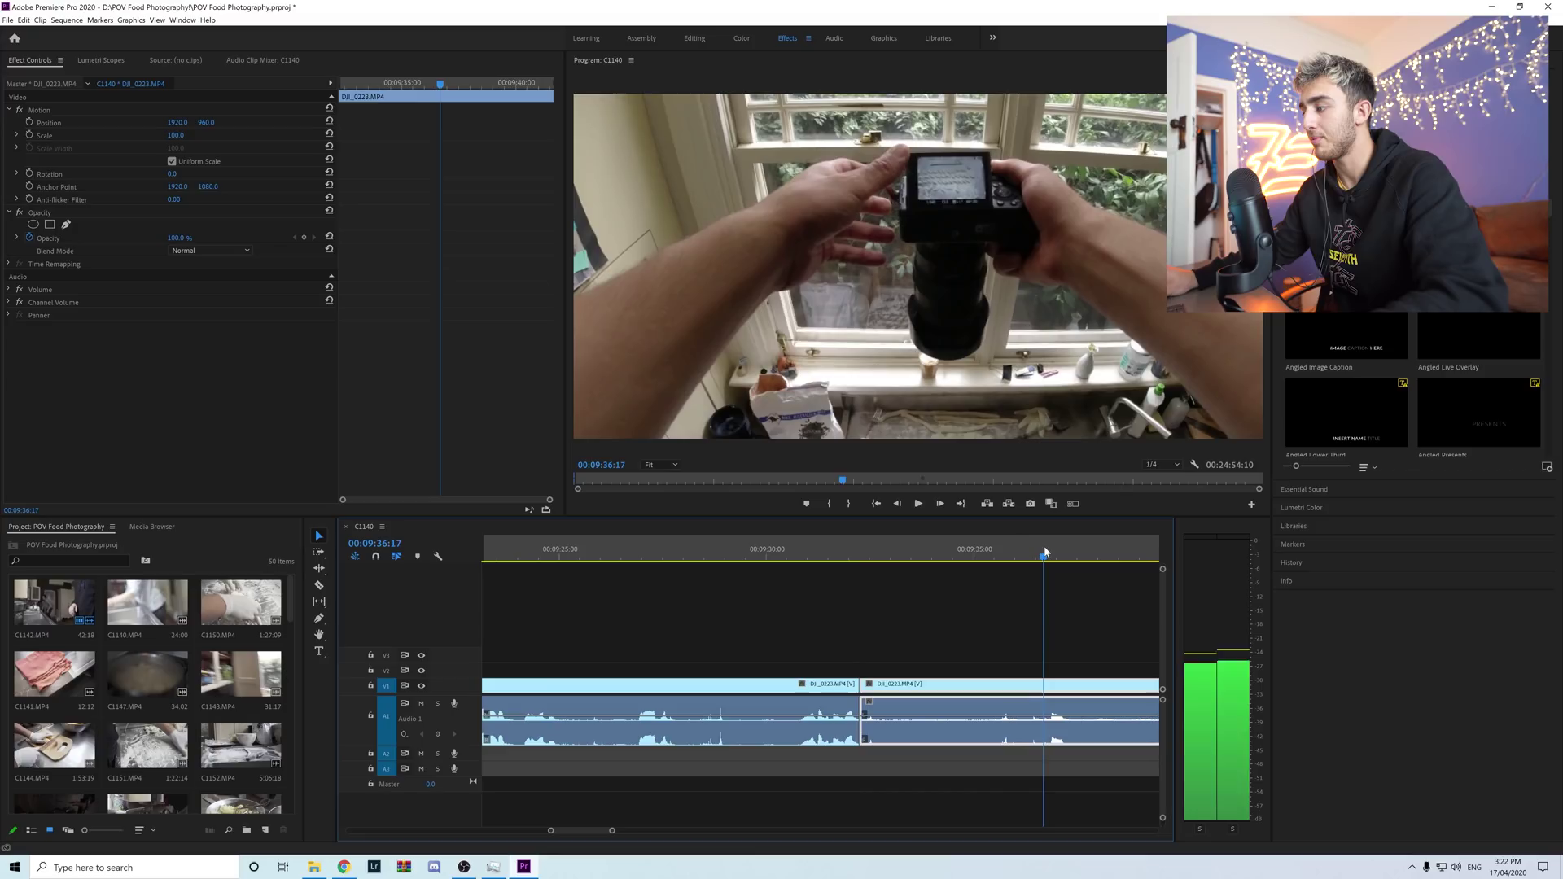
pyautogui.press('-')
pyautogui.press('-')
pyautogui.press('-')
pyautogui.press('-')
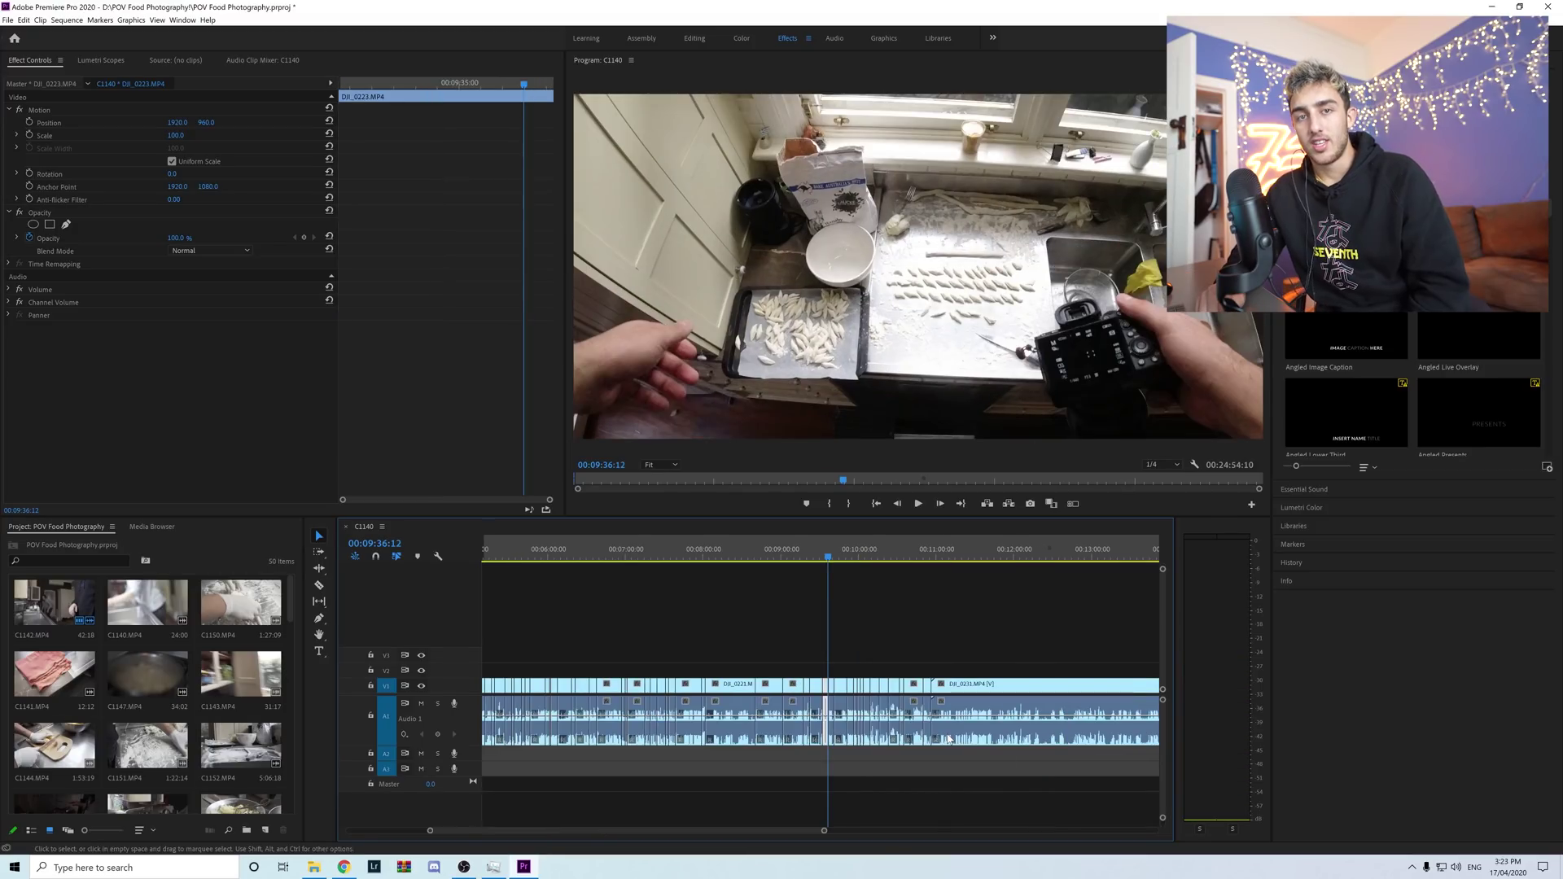
pyautogui.click(706, 551)
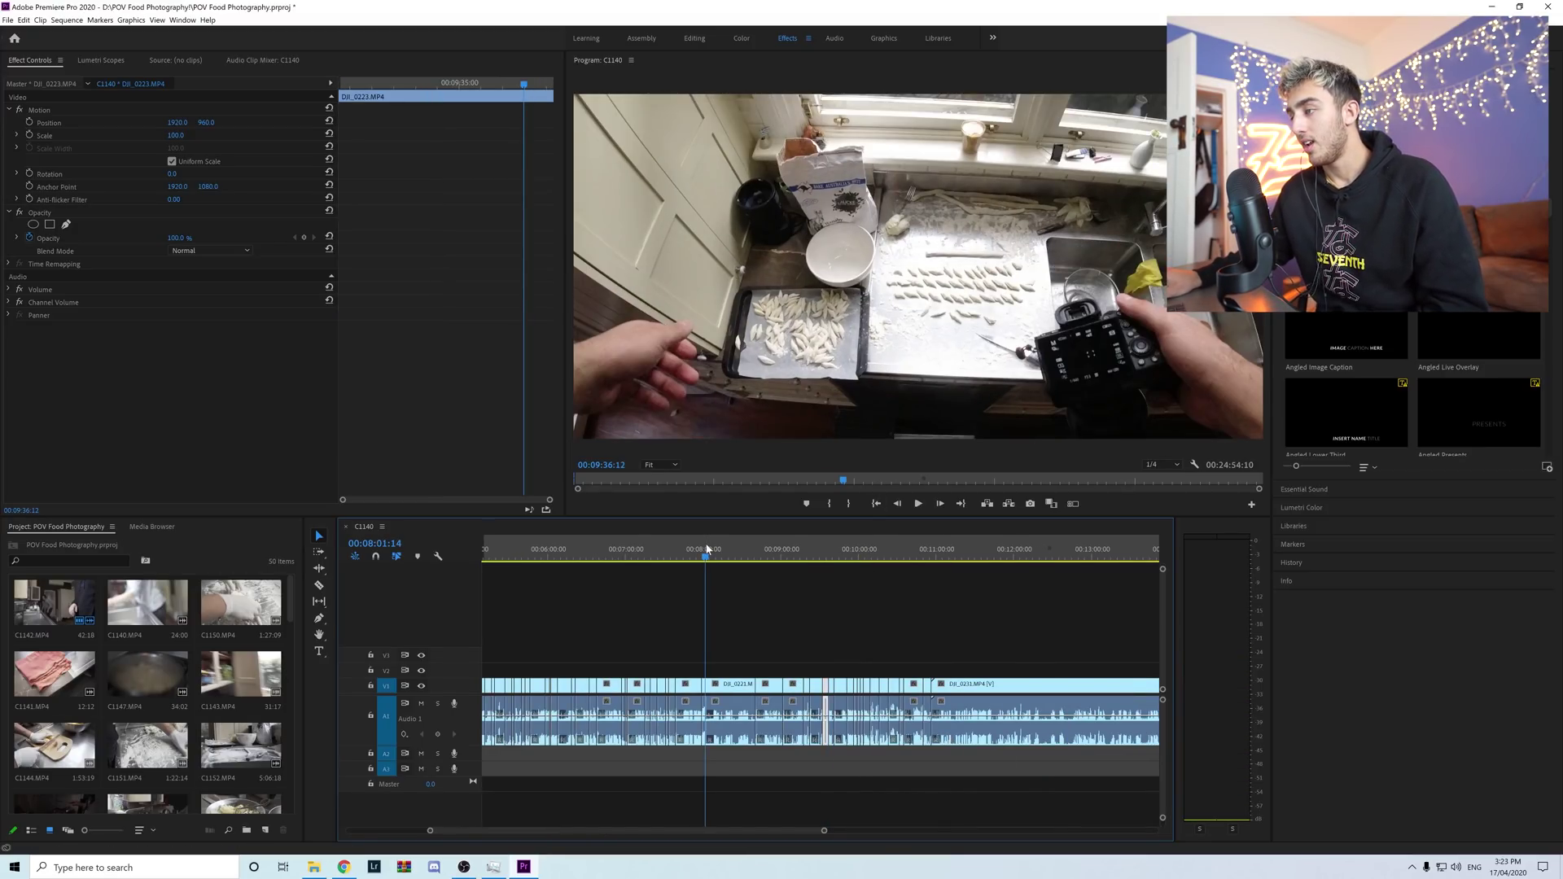
pyautogui.press('=')
pyautogui.press('=')
pyautogui.press('=')
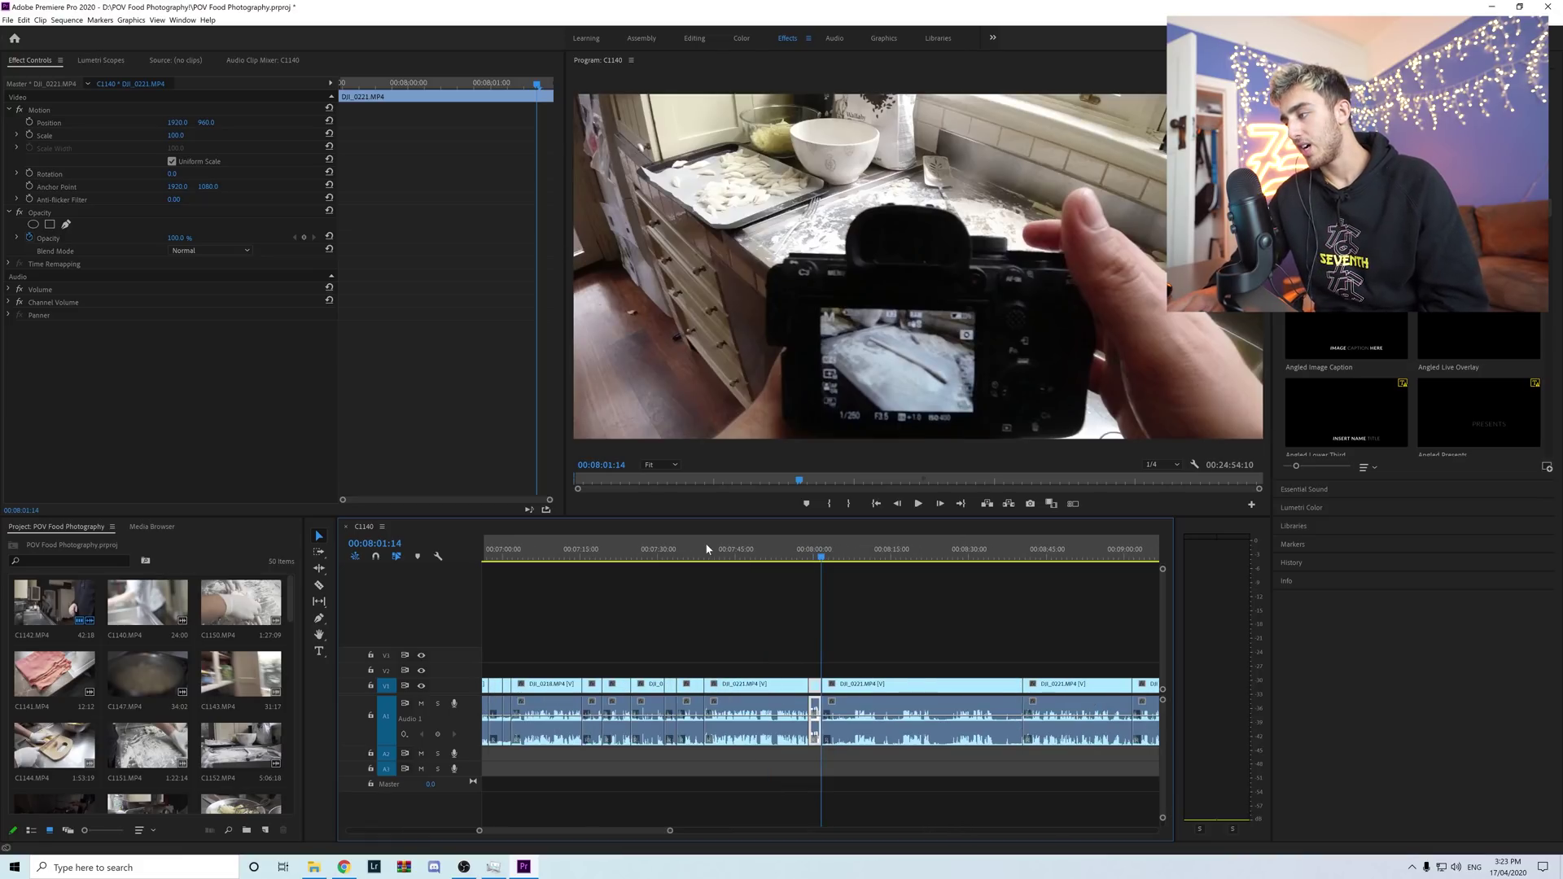
pyautogui.press('space')
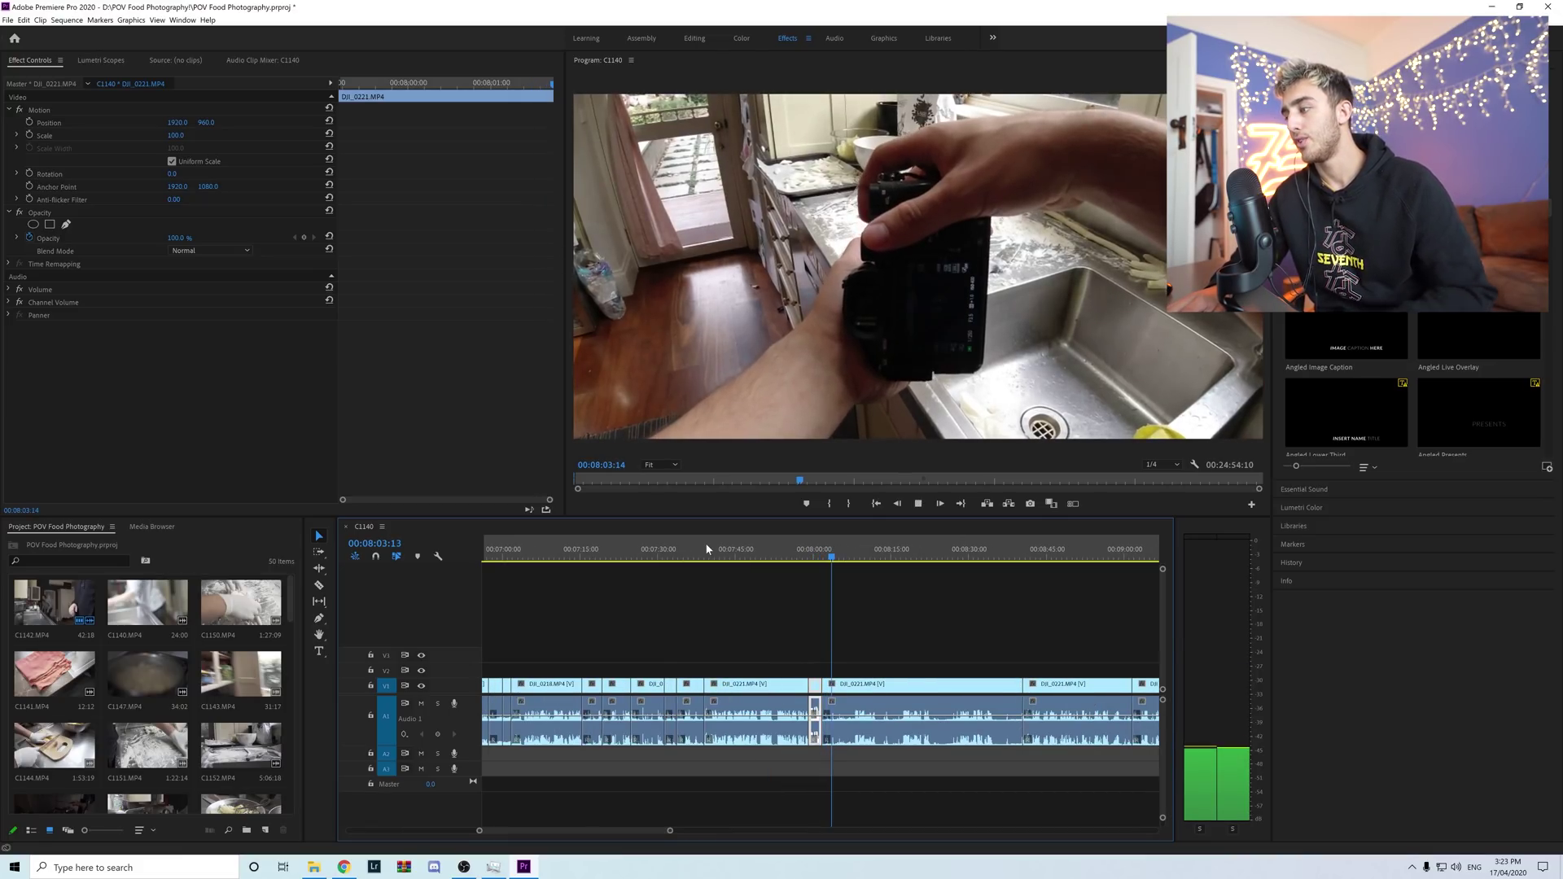
pyautogui.press('space')
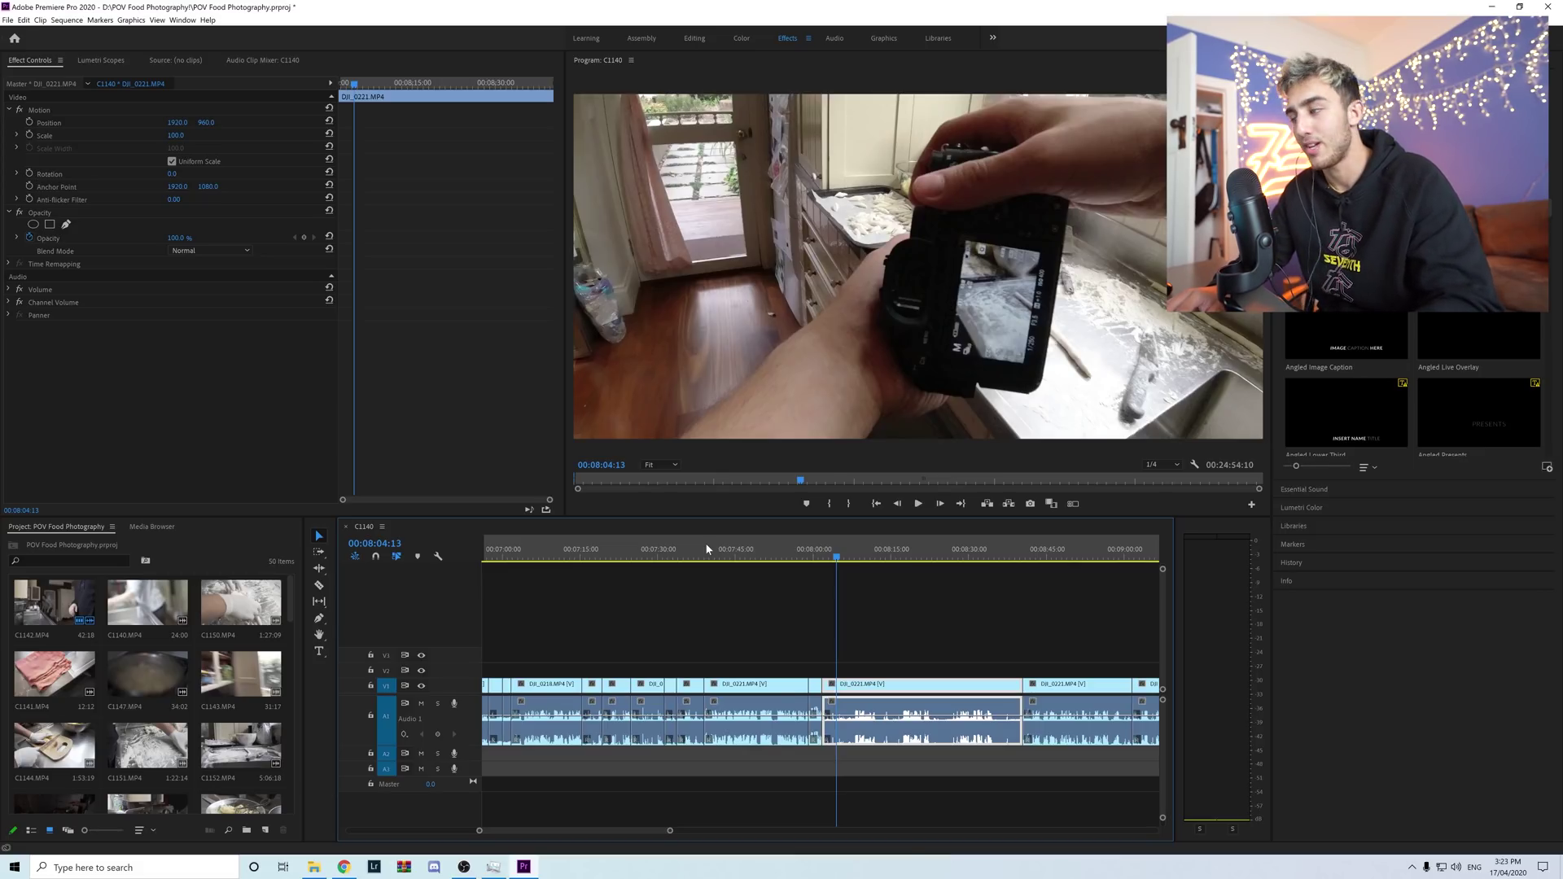
pyautogui.press('space')
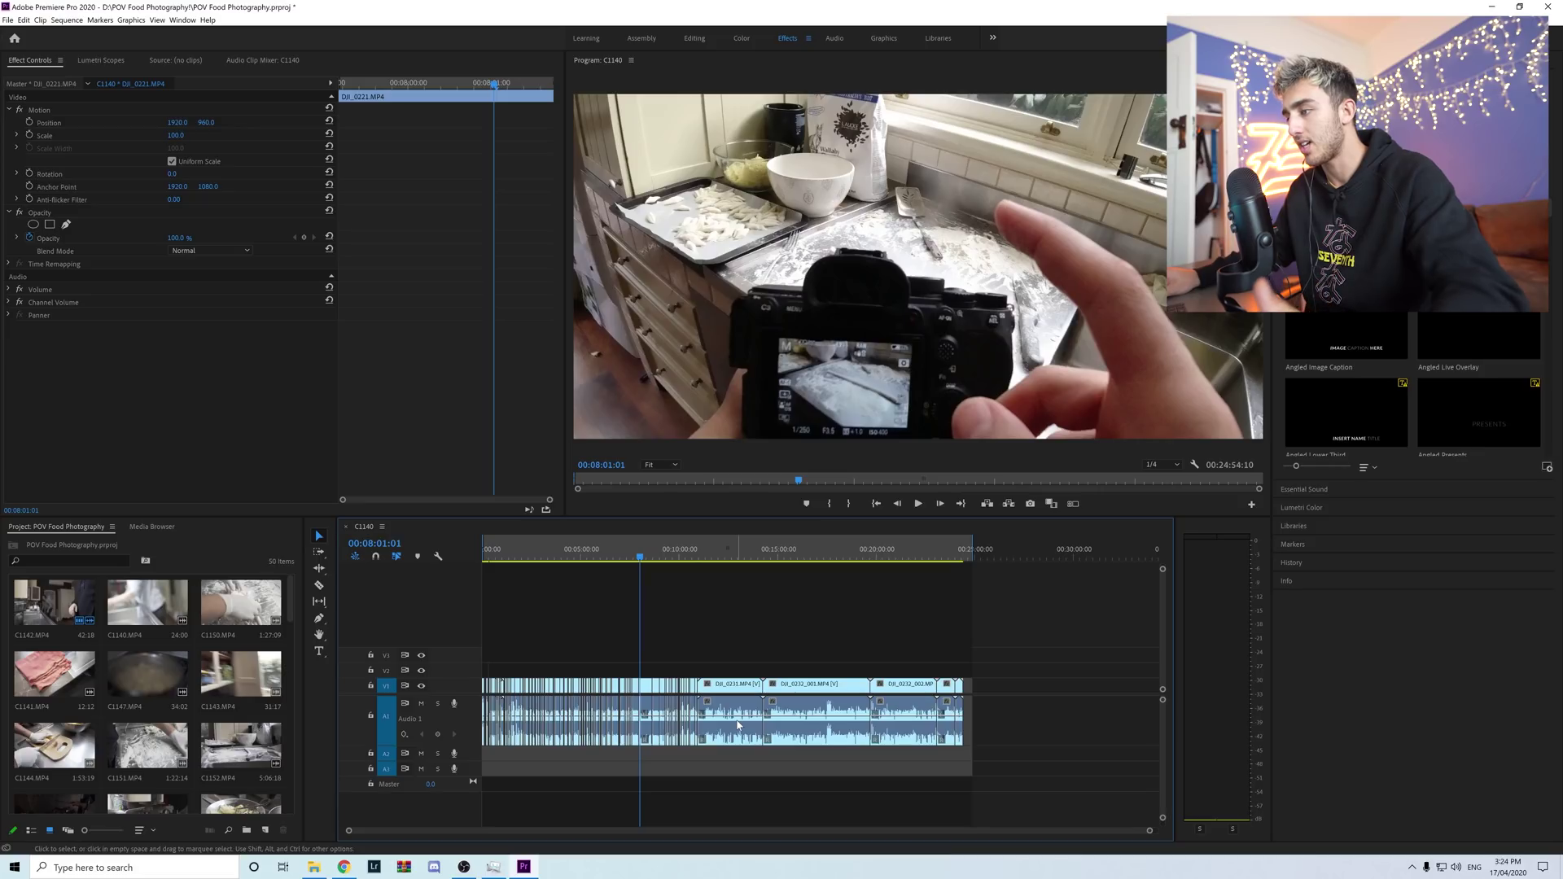
# - Lock the V1 and V2 video tracks and select the edit points along the audio clips
pyautogui.click(903, 720)
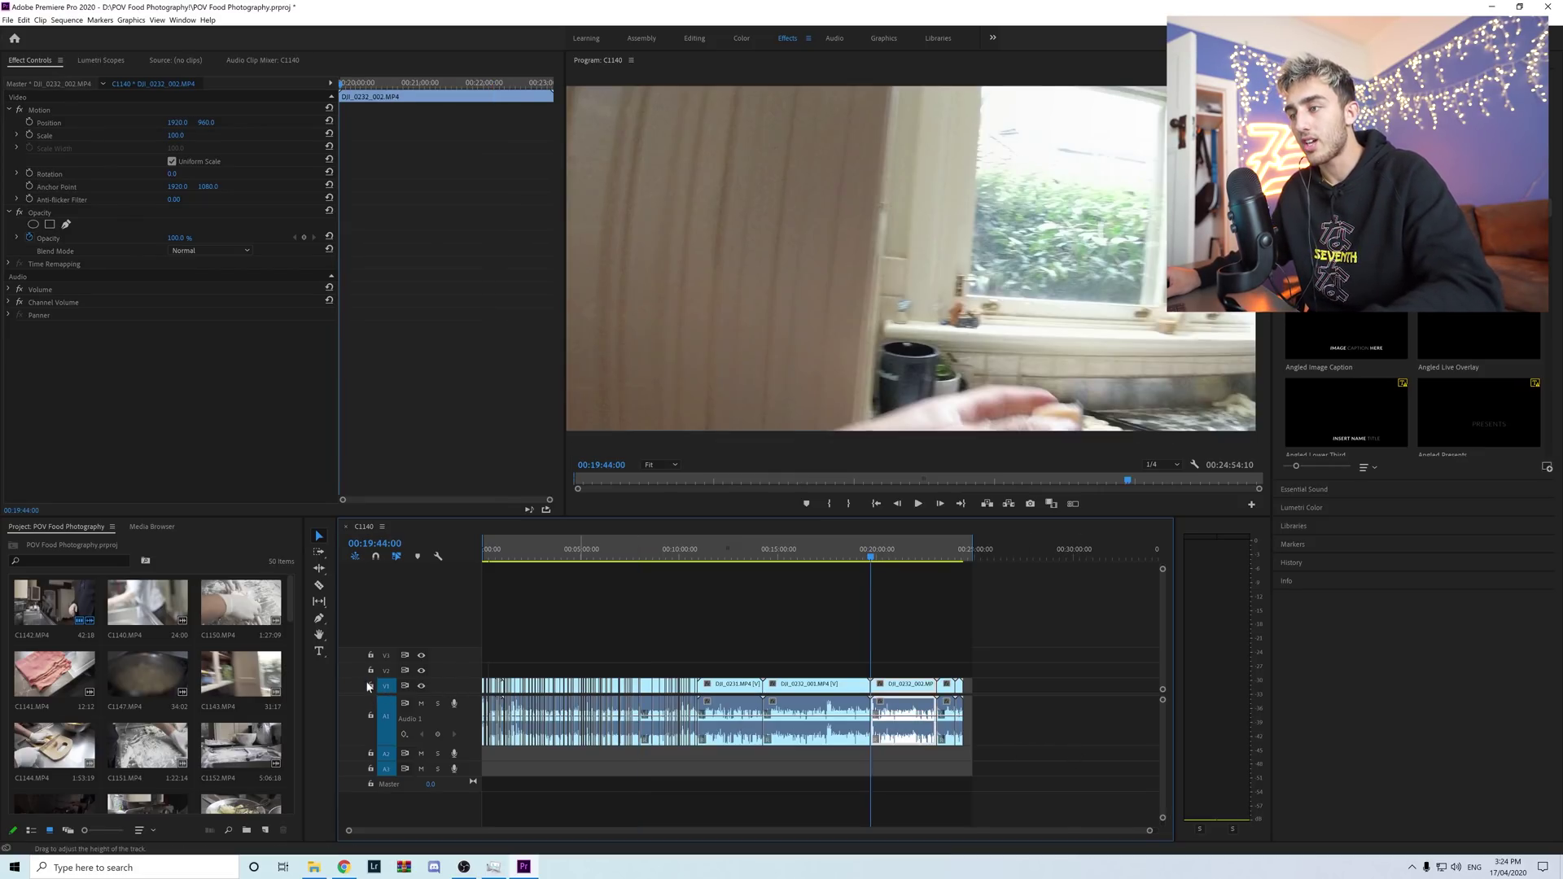
pyautogui.click(371, 680)
pyautogui.click(372, 671)
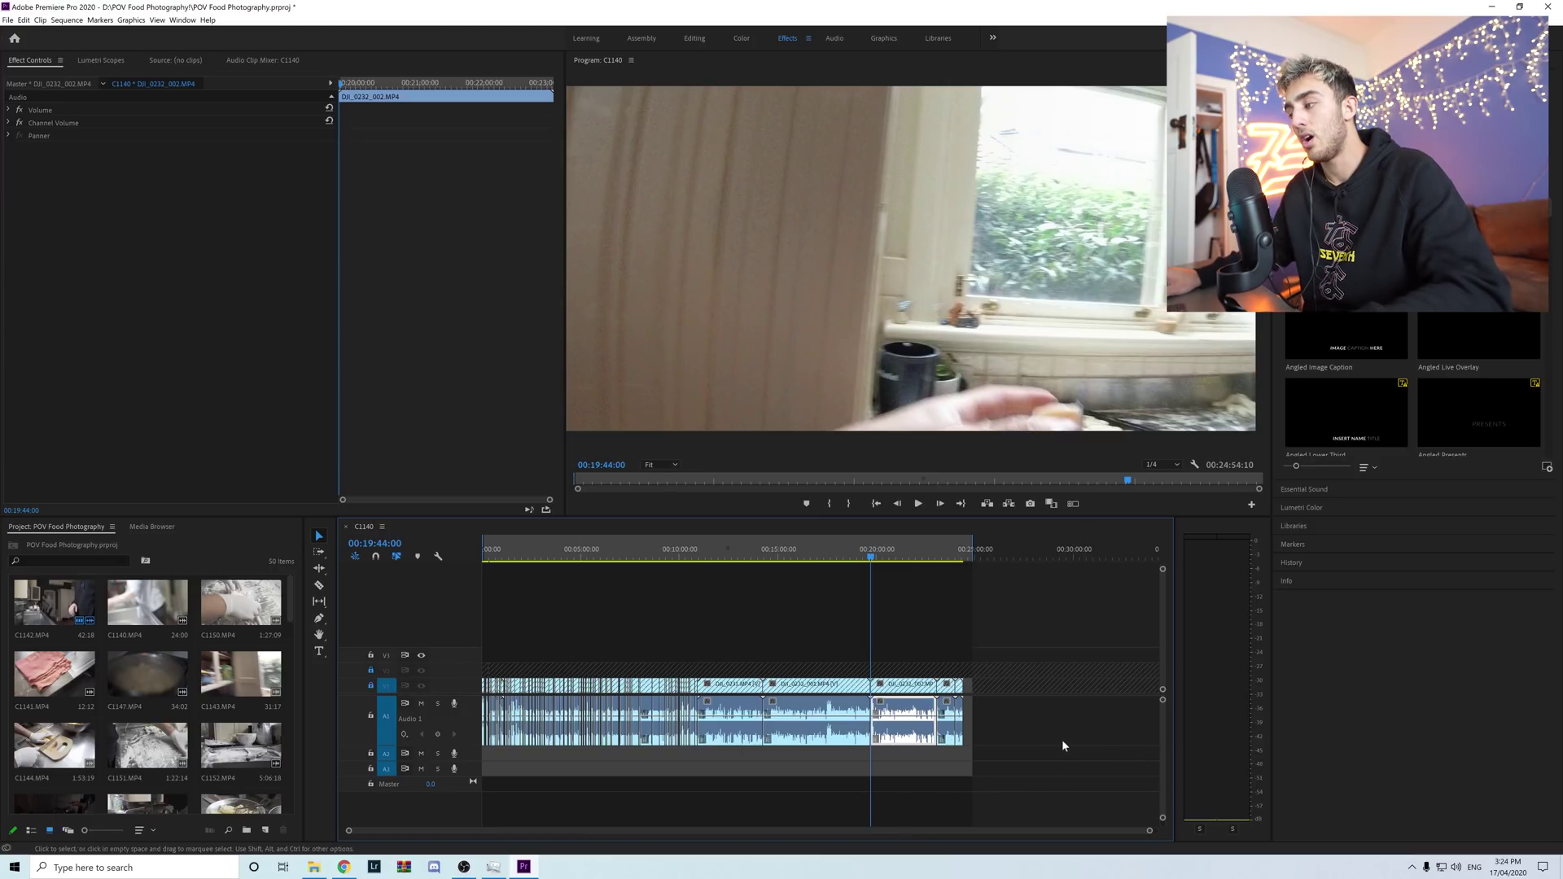
pyautogui.moveTo(1046, 715); pyautogui.dragTo(439, 718)
pyautogui.press('=')
pyautogui.press('=')
pyautogui.press('=')
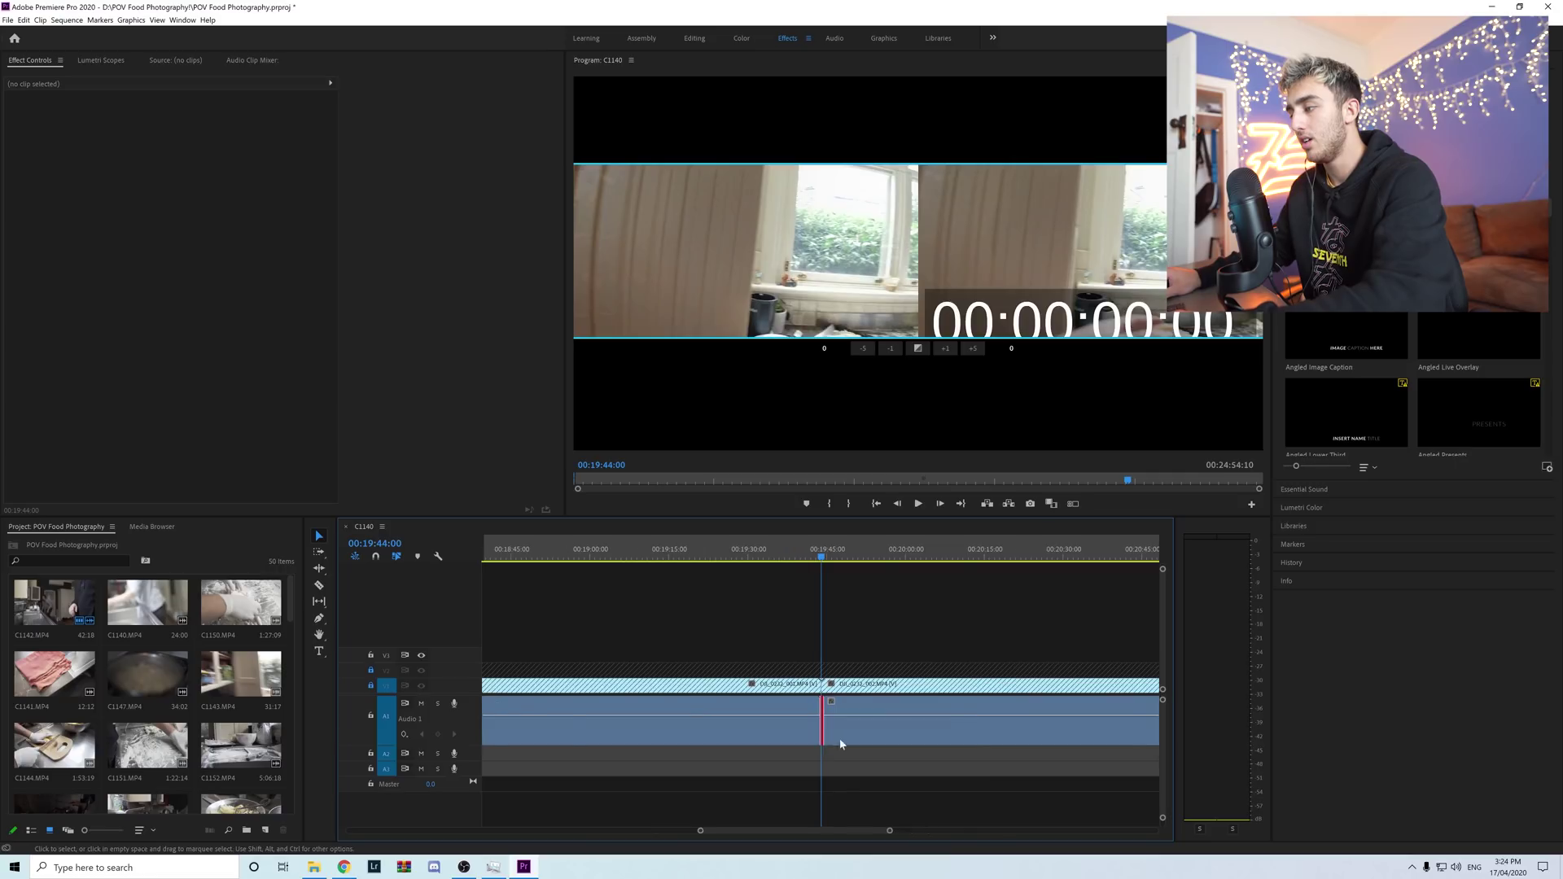
pyautogui.press('\\')
pyautogui.press('=')
pyautogui.press('=')
pyautogui.press('=')
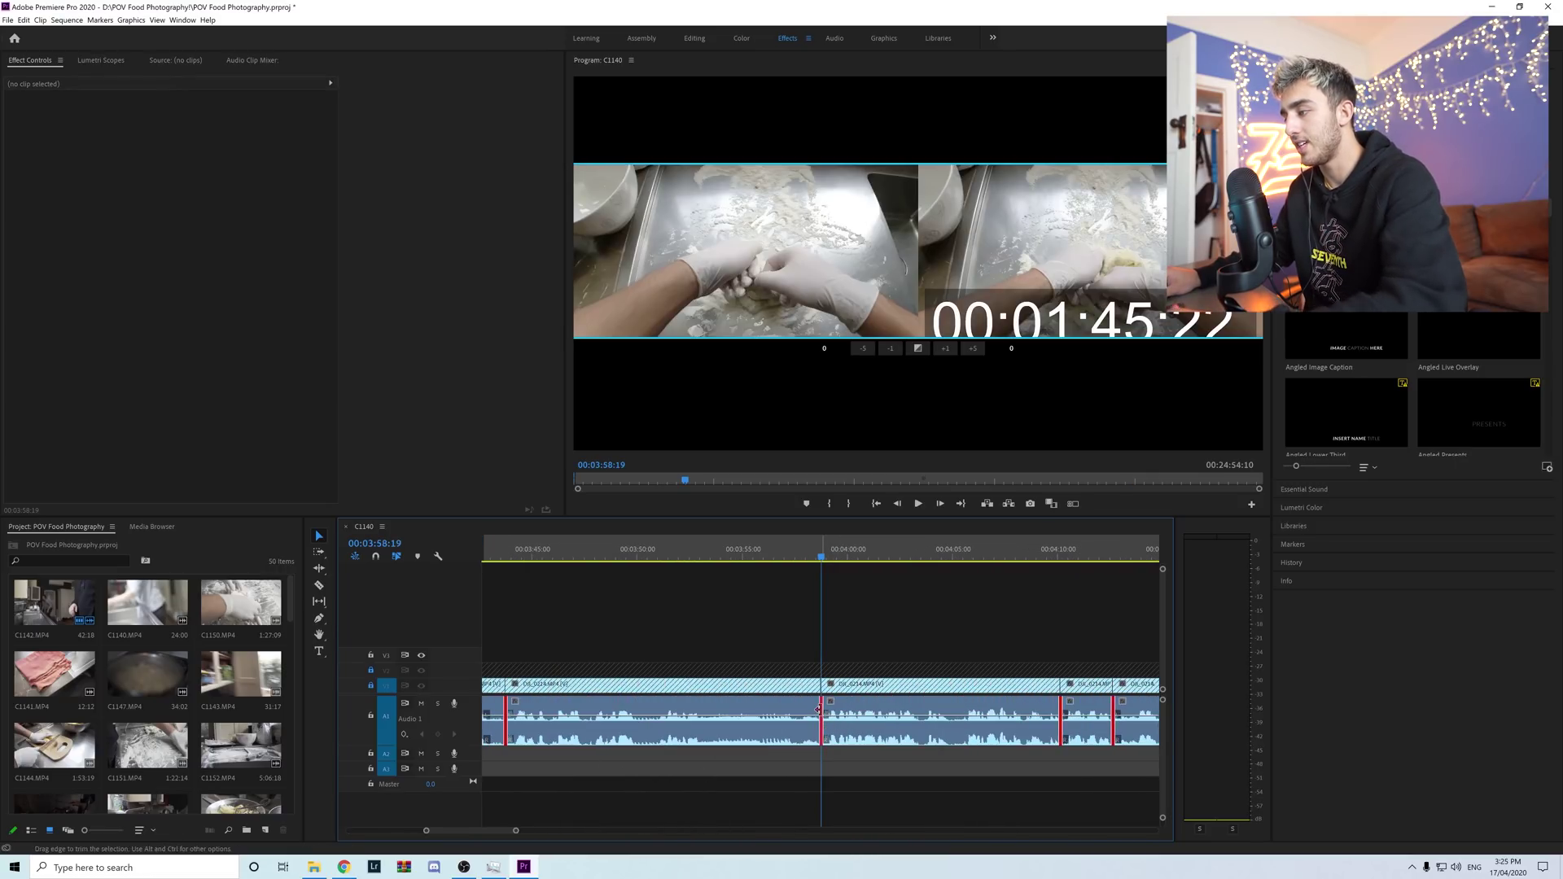
# - Apply default transitions to the selected audio edit points and zoom the timeline out
pyautogui.rightClick(819, 709)
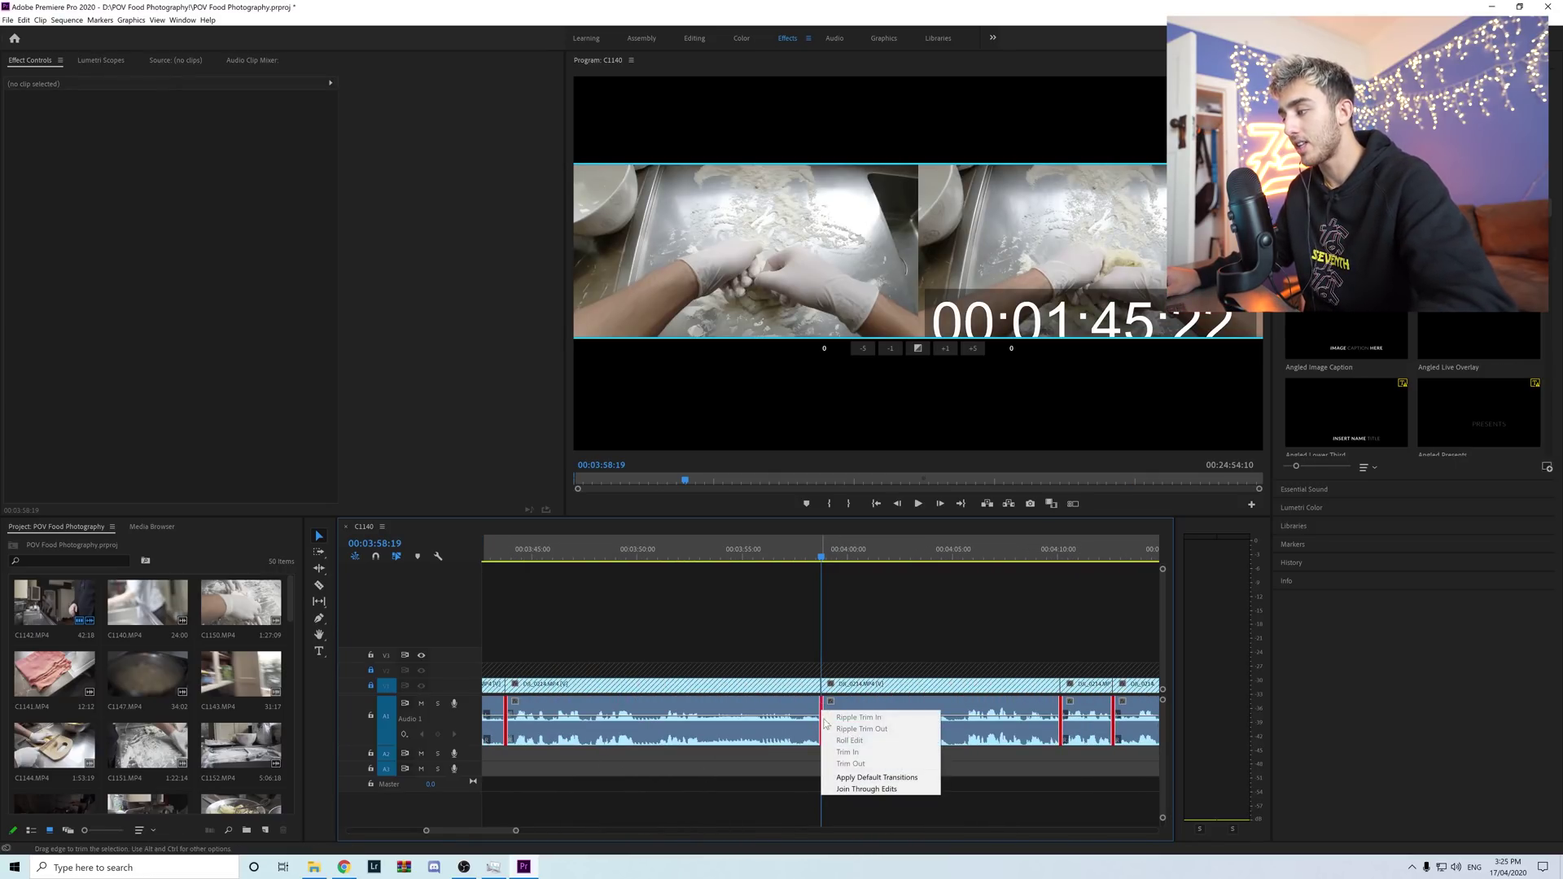
pyautogui.click(839, 779)
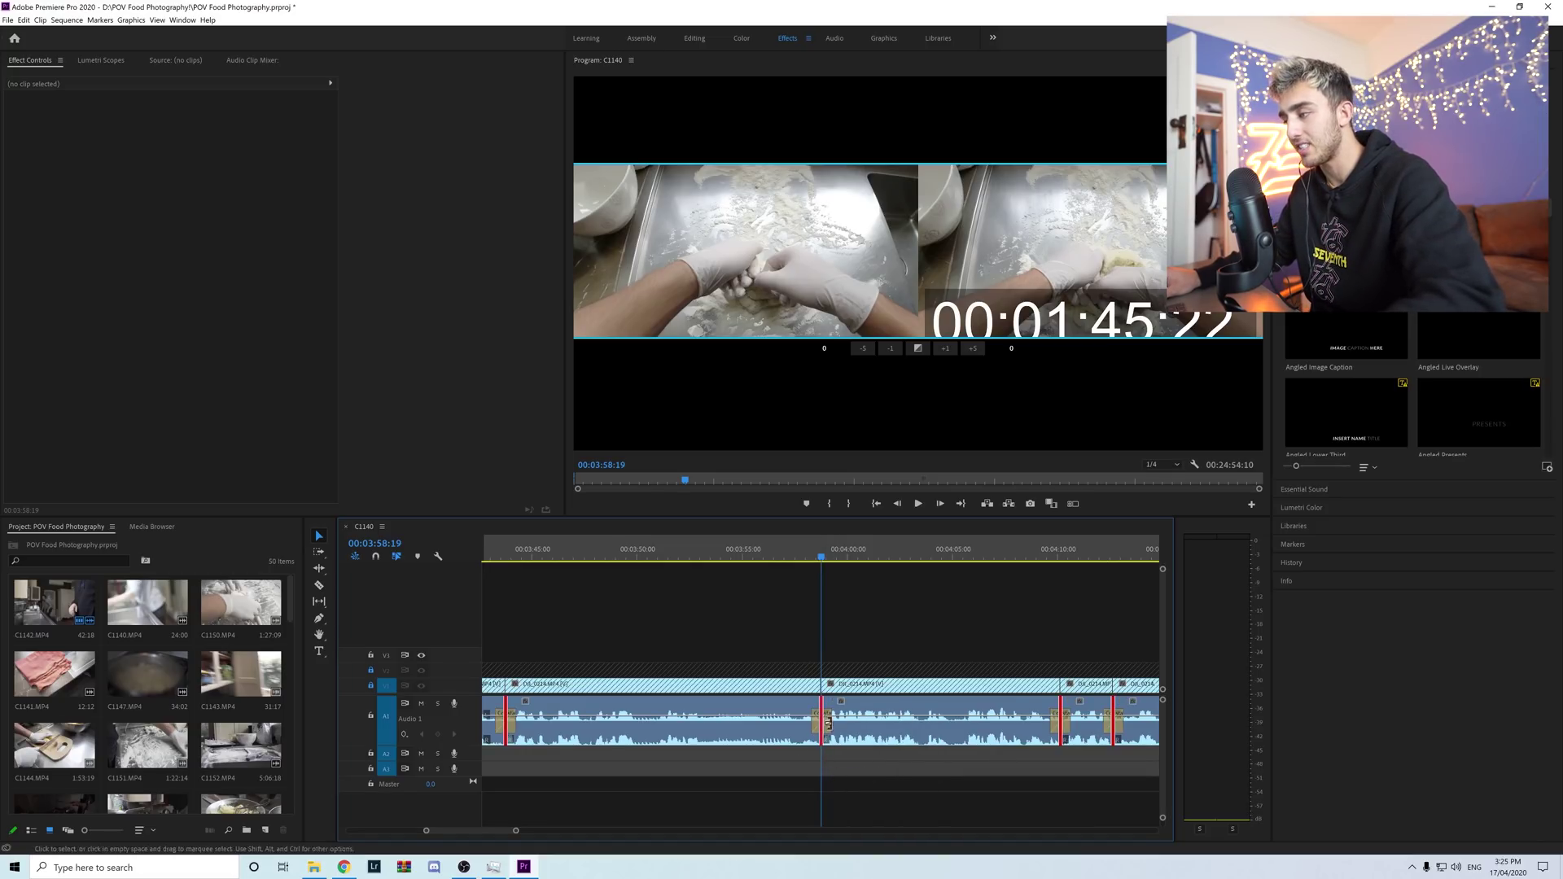
pyautogui.press('-')
pyautogui.press('-')
pyautogui.press('-')
pyautogui.press('-')
pyautogui.press('-')
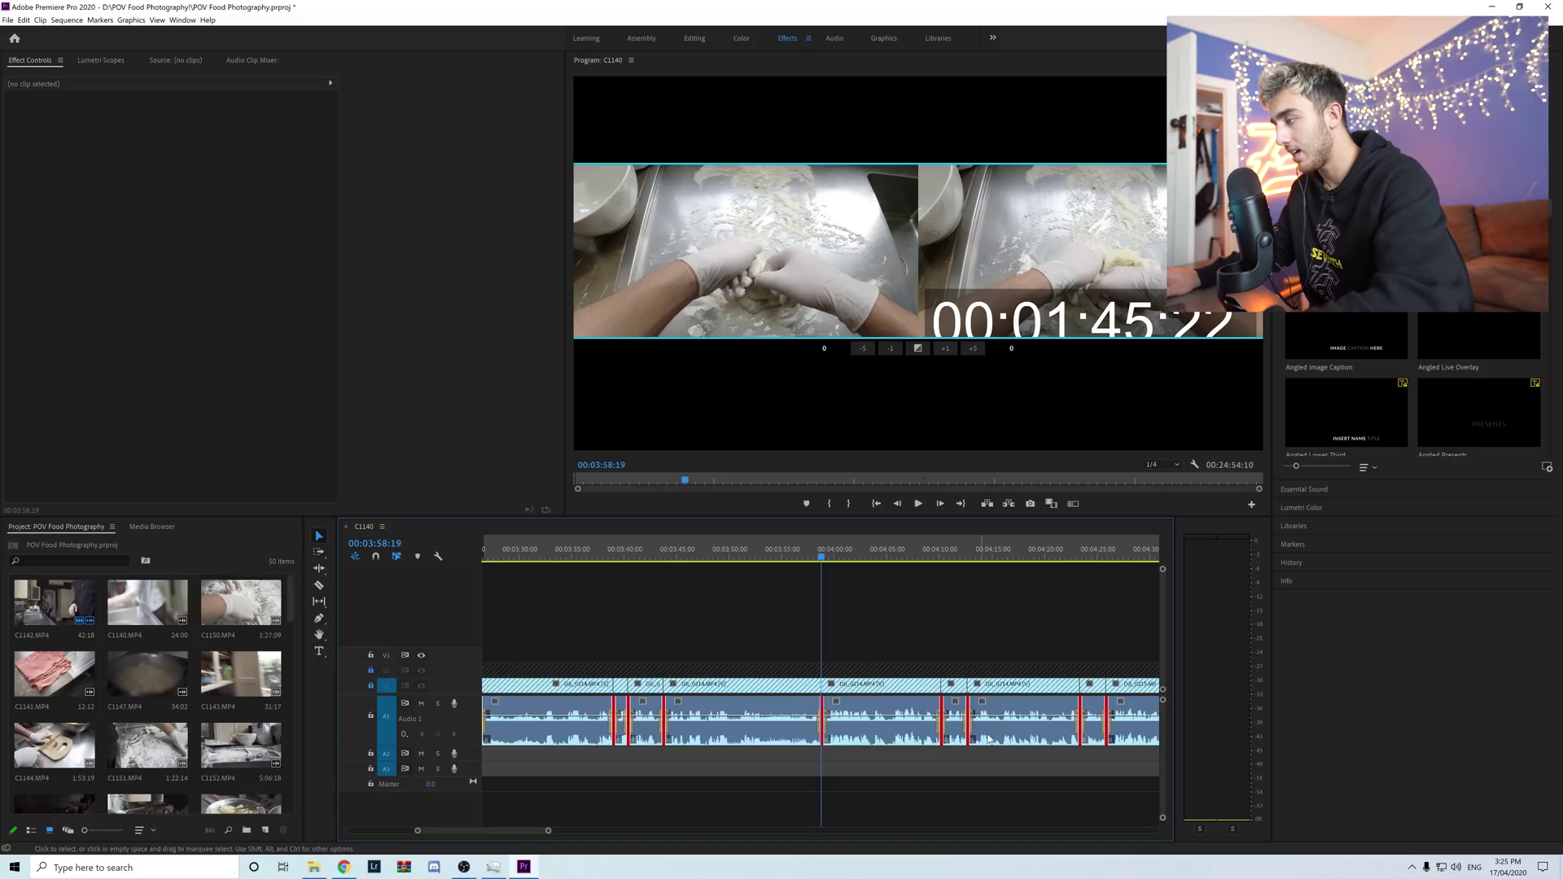
pyautogui.press('-')
pyautogui.press('-')
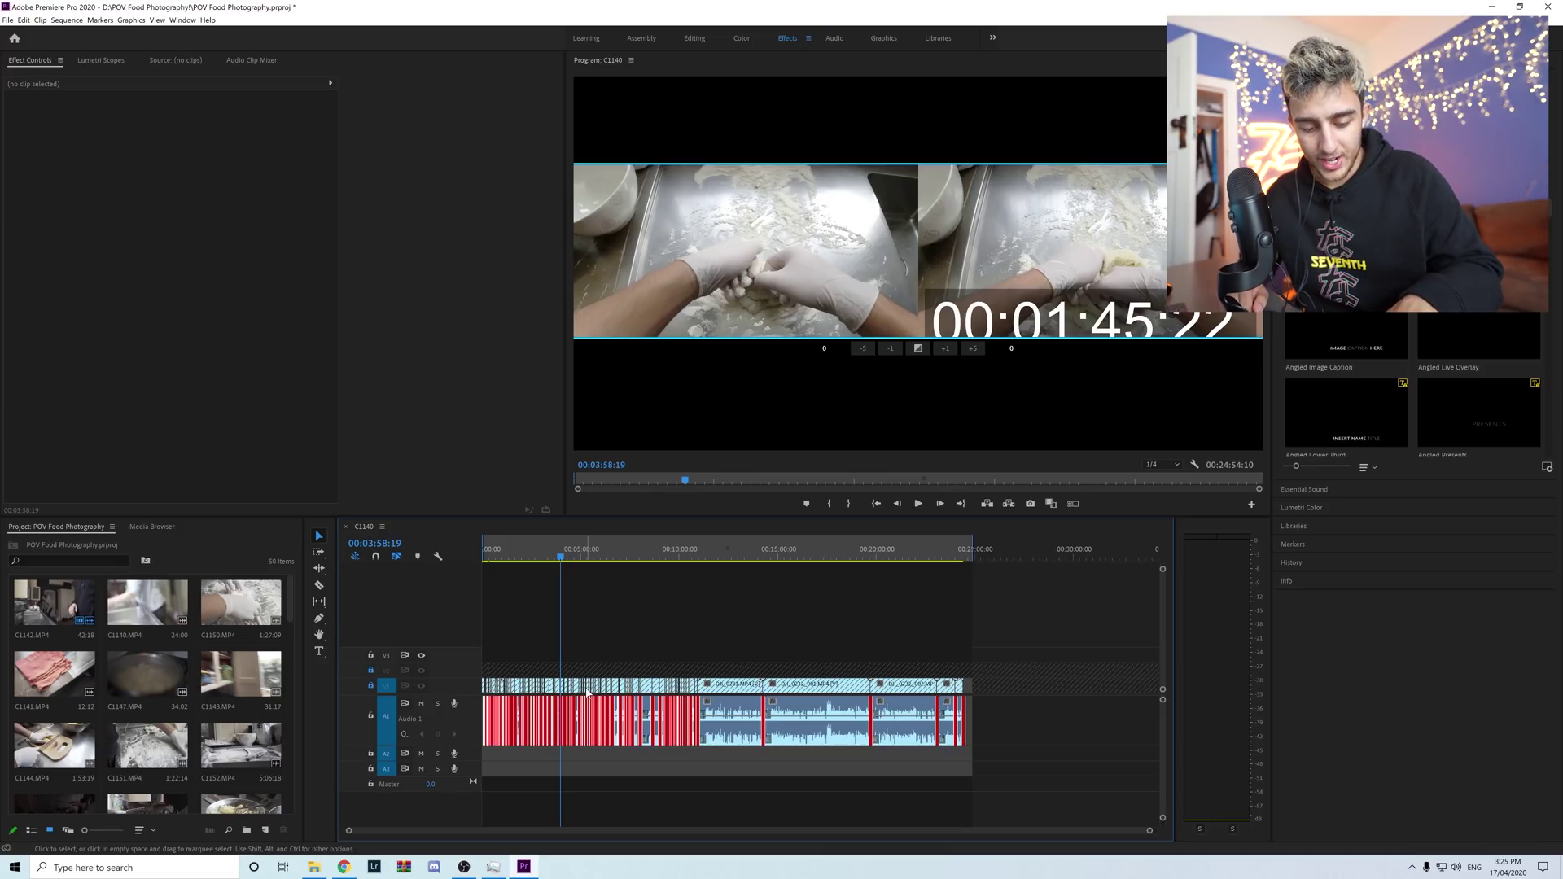
pyautogui.moveTo(586, 690); pyautogui.dragTo(370, 671)
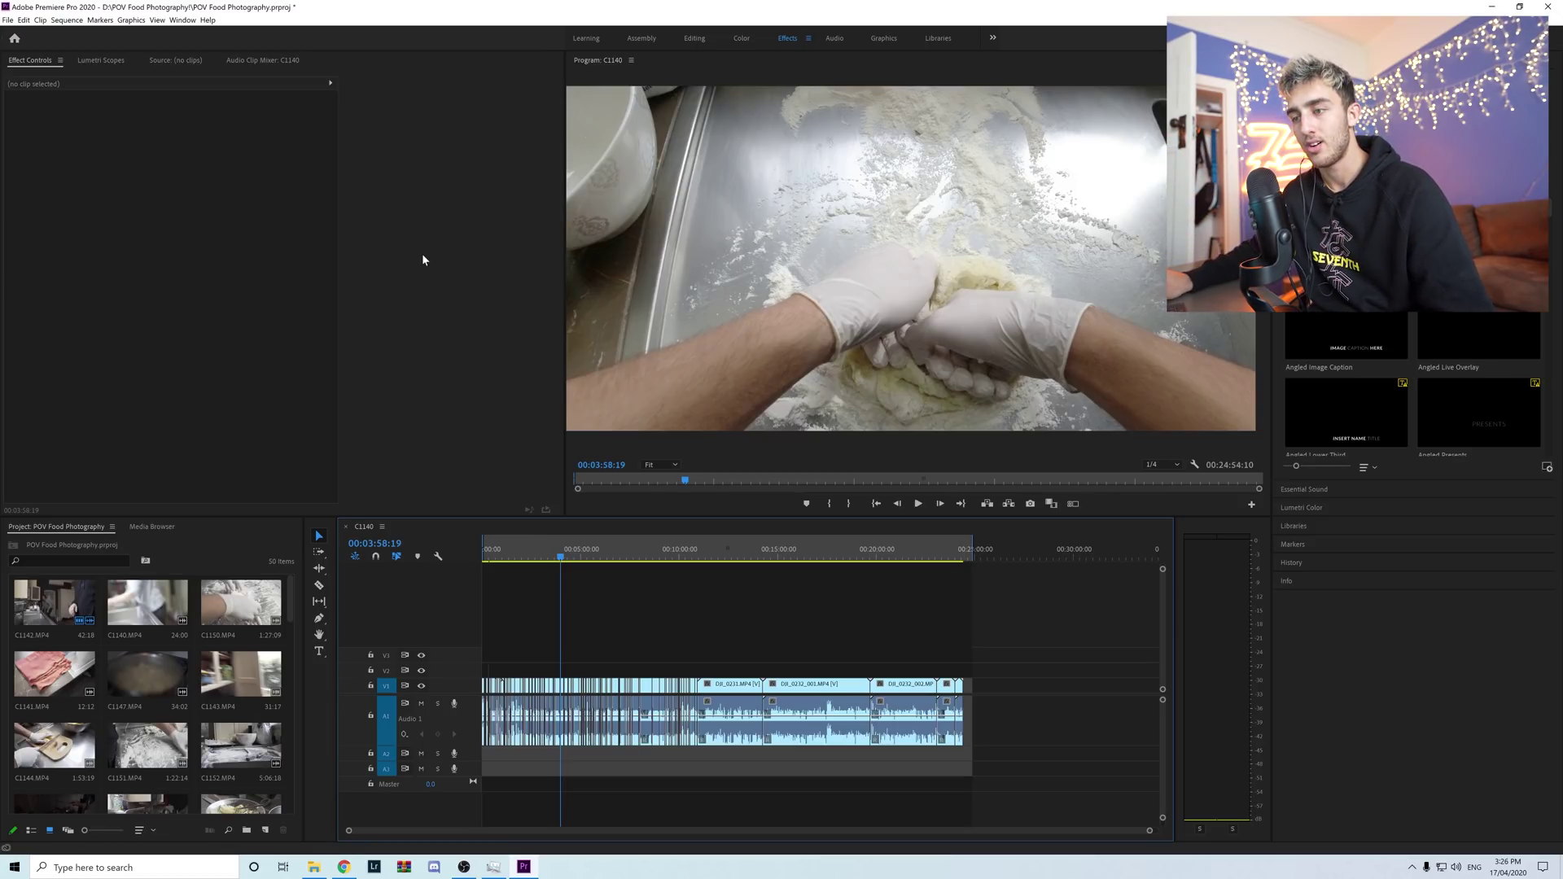
# - Create a new Adjustment Layer with the default video settings
pyautogui.click(264, 830)
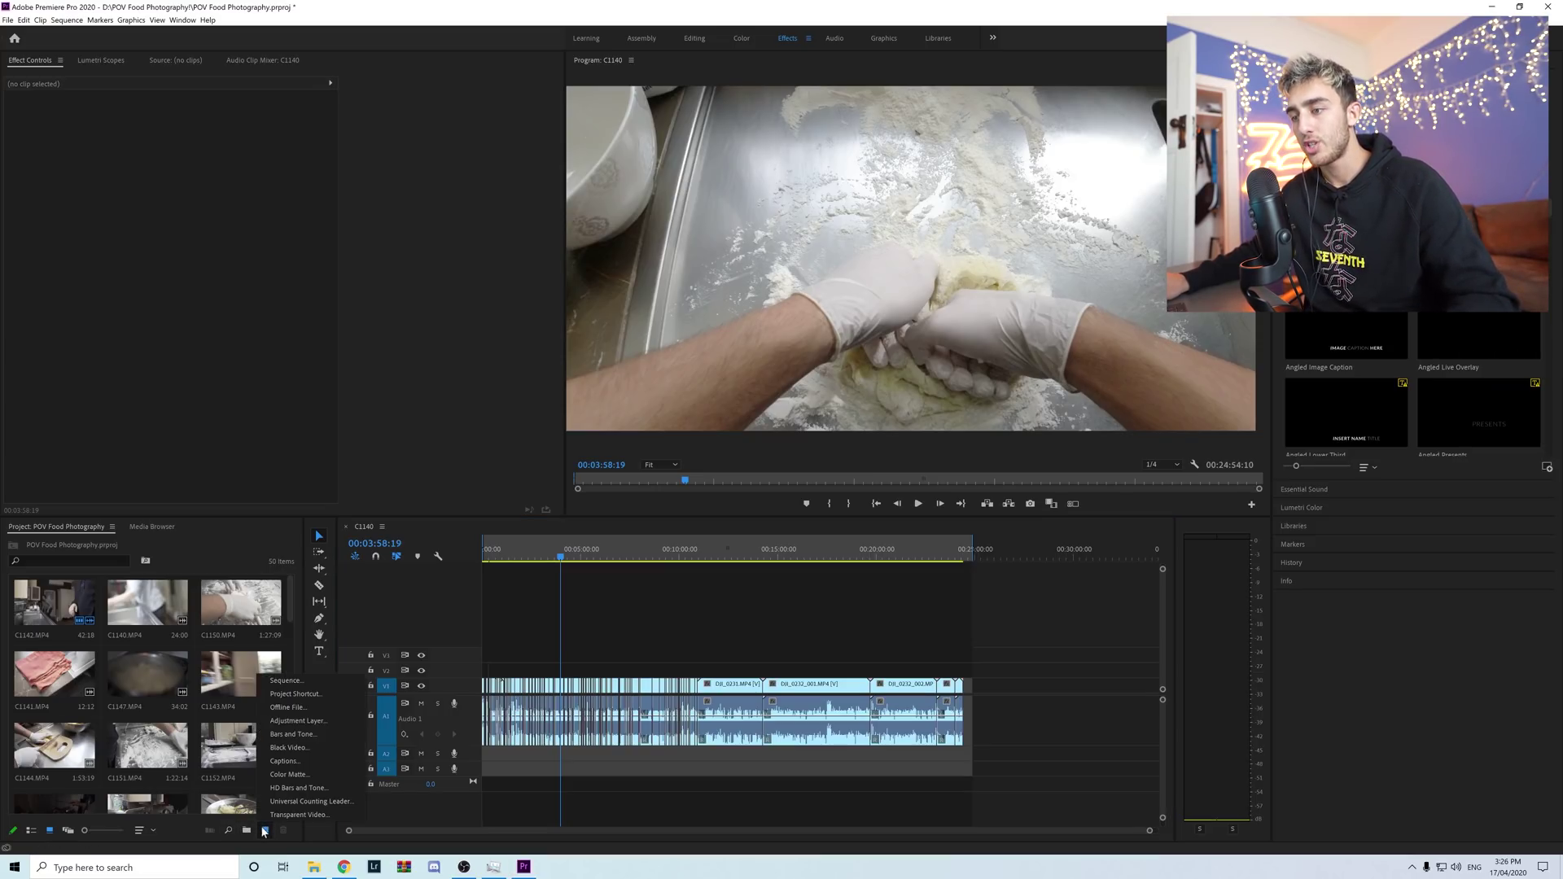
pyautogui.click(295, 721)
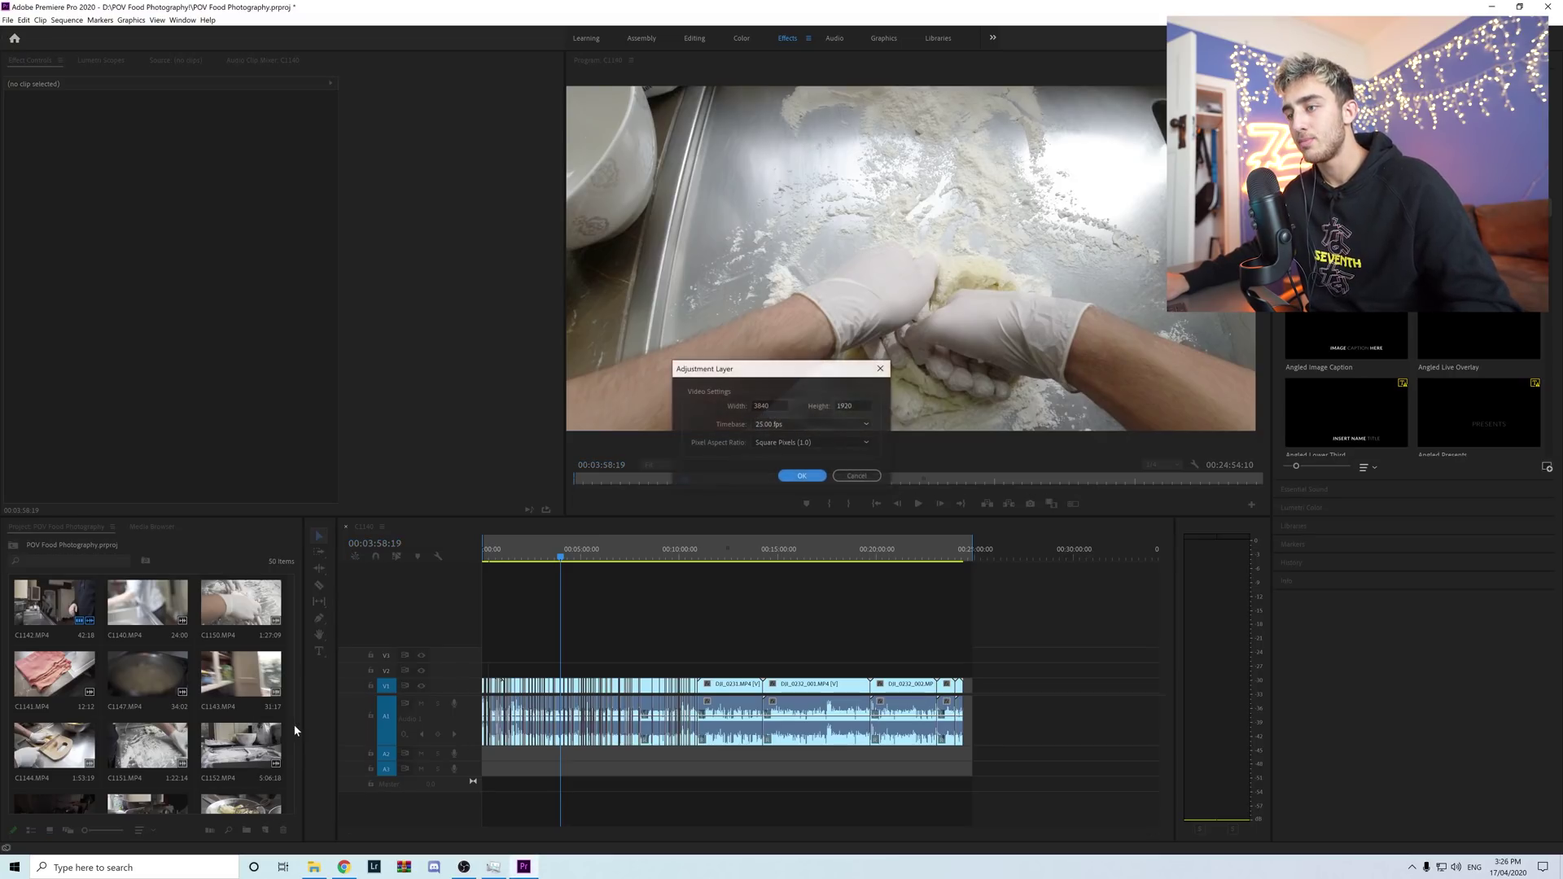
pyautogui.click(803, 476)
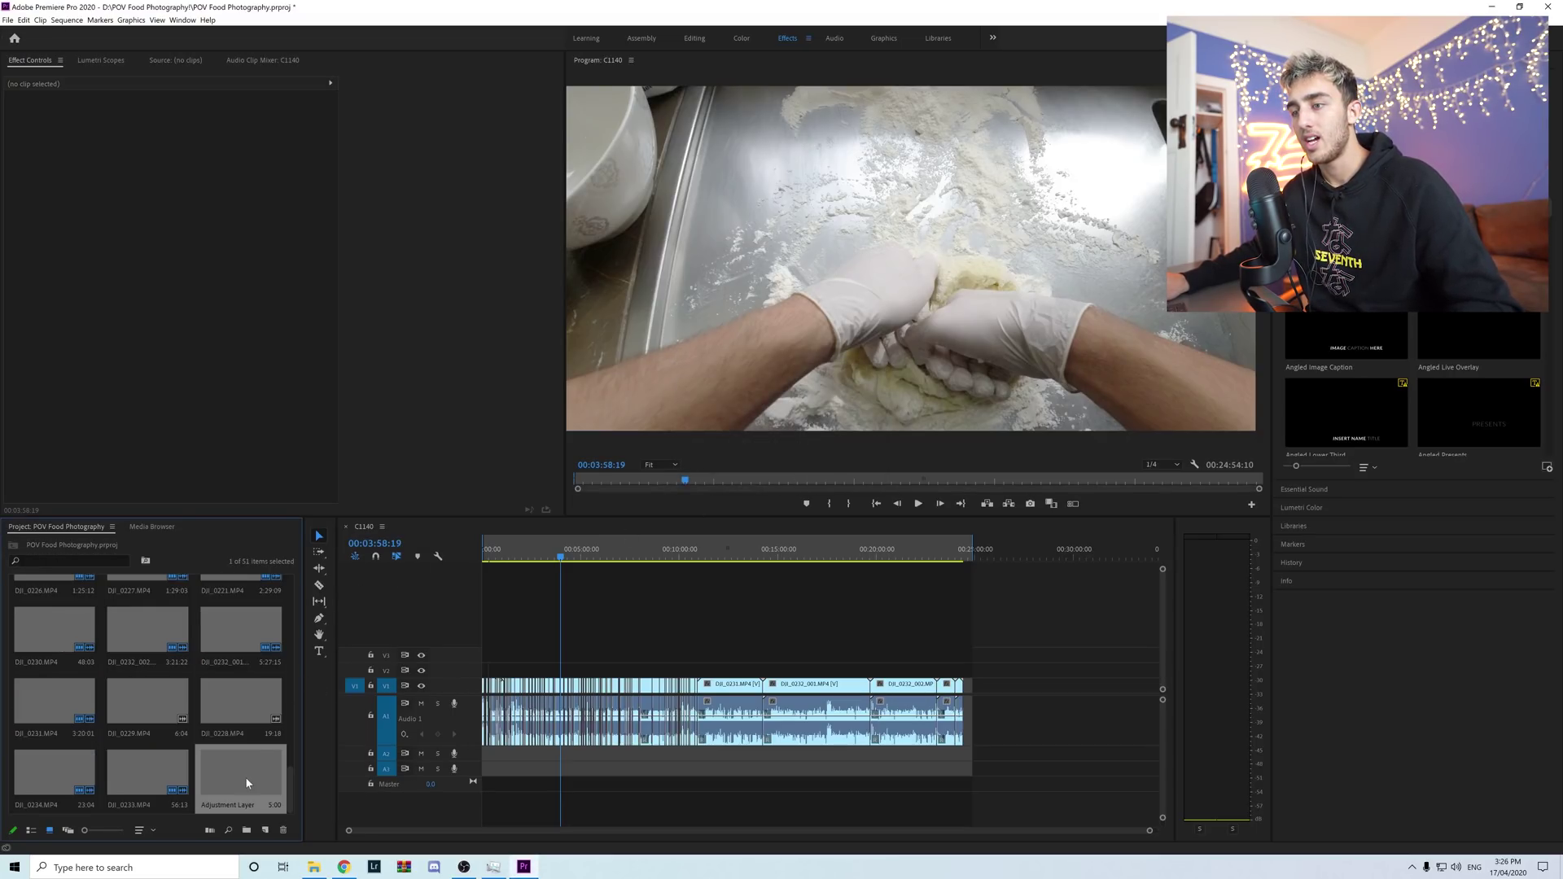
# - Place the adjustment layer on a new top video track and stretch it to the sequence end
pyautogui.moveTo(353, 738); pyautogui.dragTo(488, 643)
pyautogui.click(484, 545)
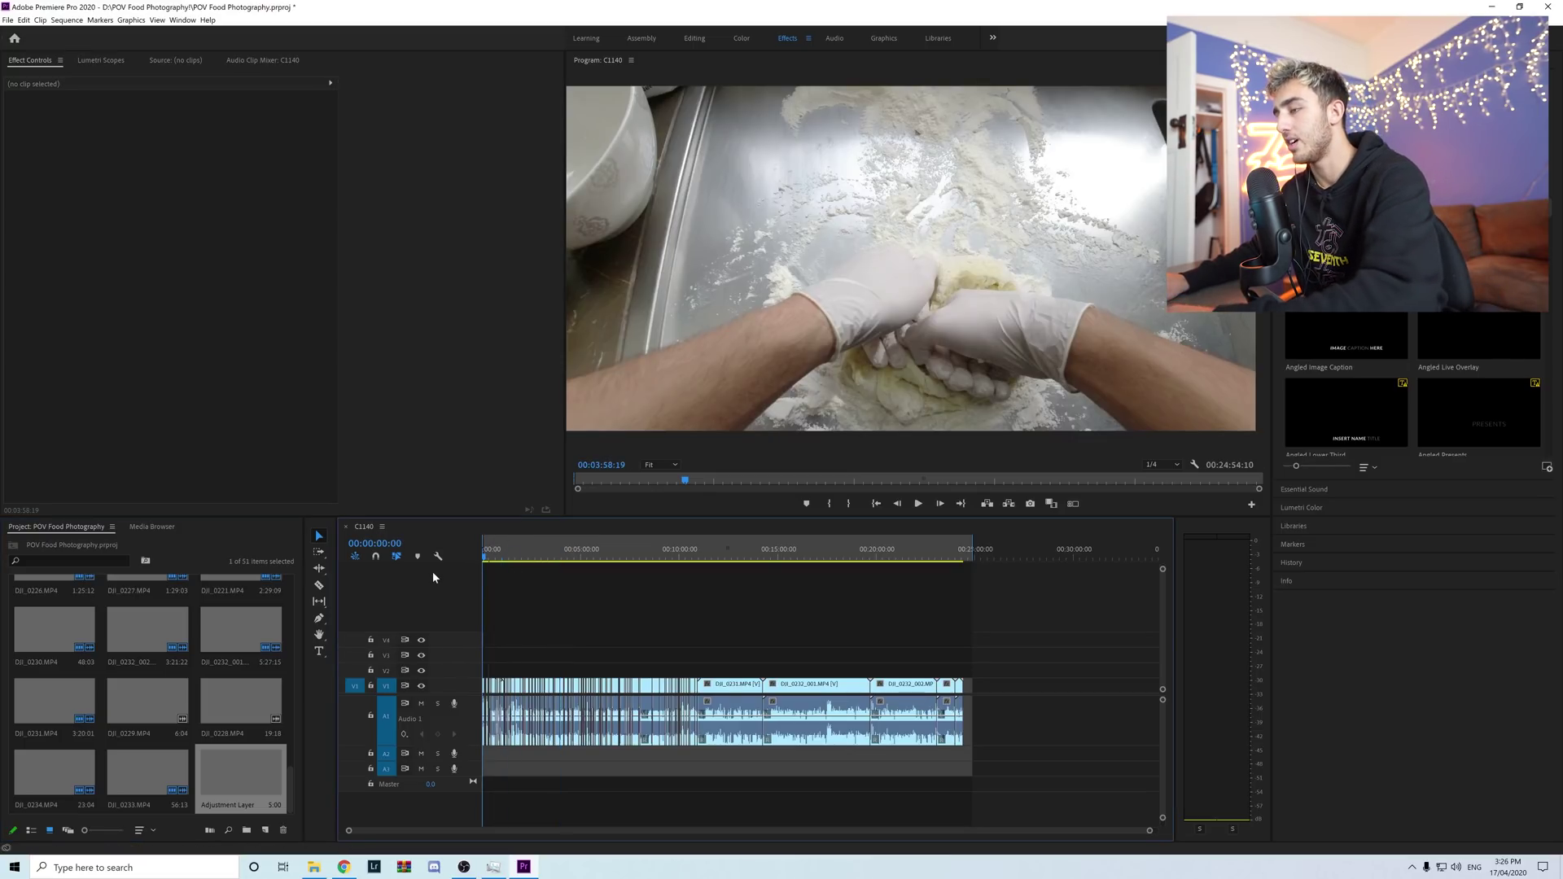
pyautogui.press('=')
pyautogui.press('=')
pyautogui.press('=')
pyautogui.press('=')
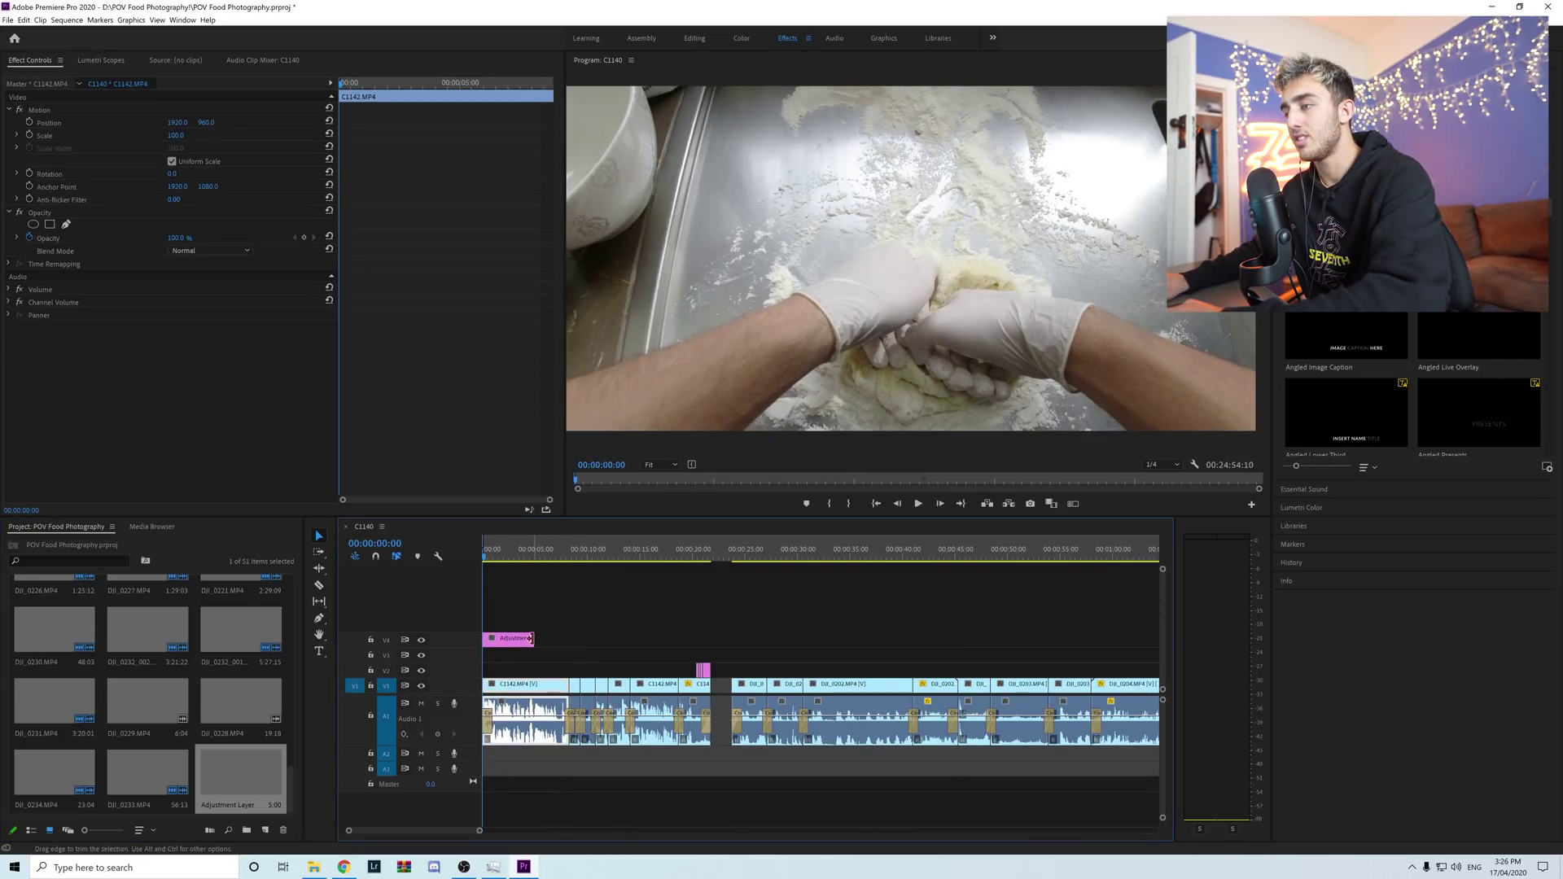
pyautogui.moveTo(531, 639); pyautogui.dragTo(1143, 633)
pyautogui.press('-')
pyautogui.press('-')
pyautogui.press('-')
pyautogui.press('-')
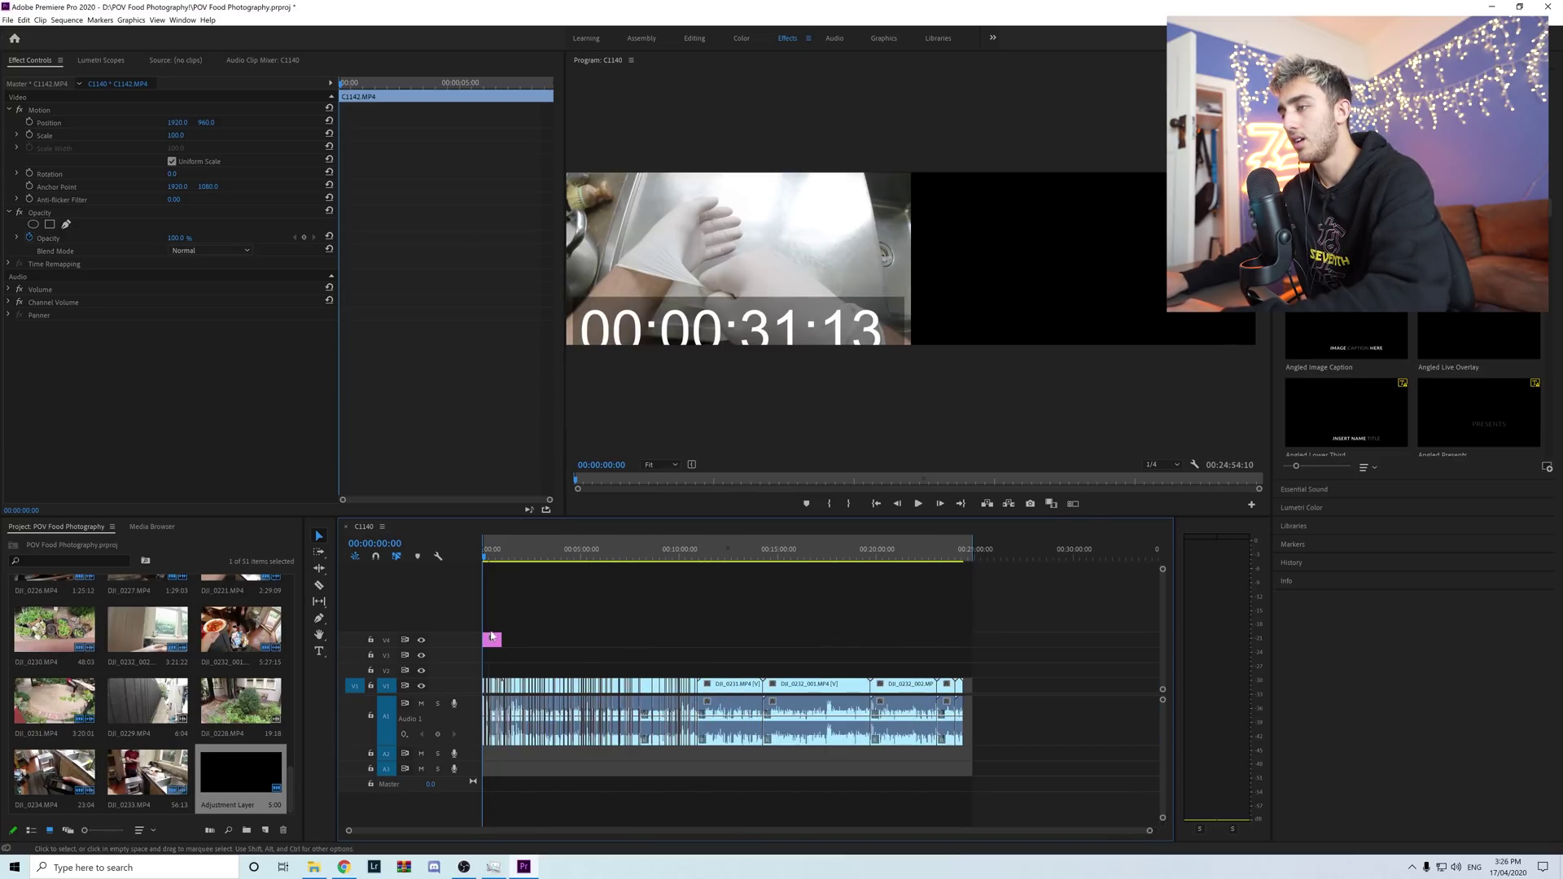
pyautogui.moveTo(615, 638); pyautogui.dragTo(989, 639)
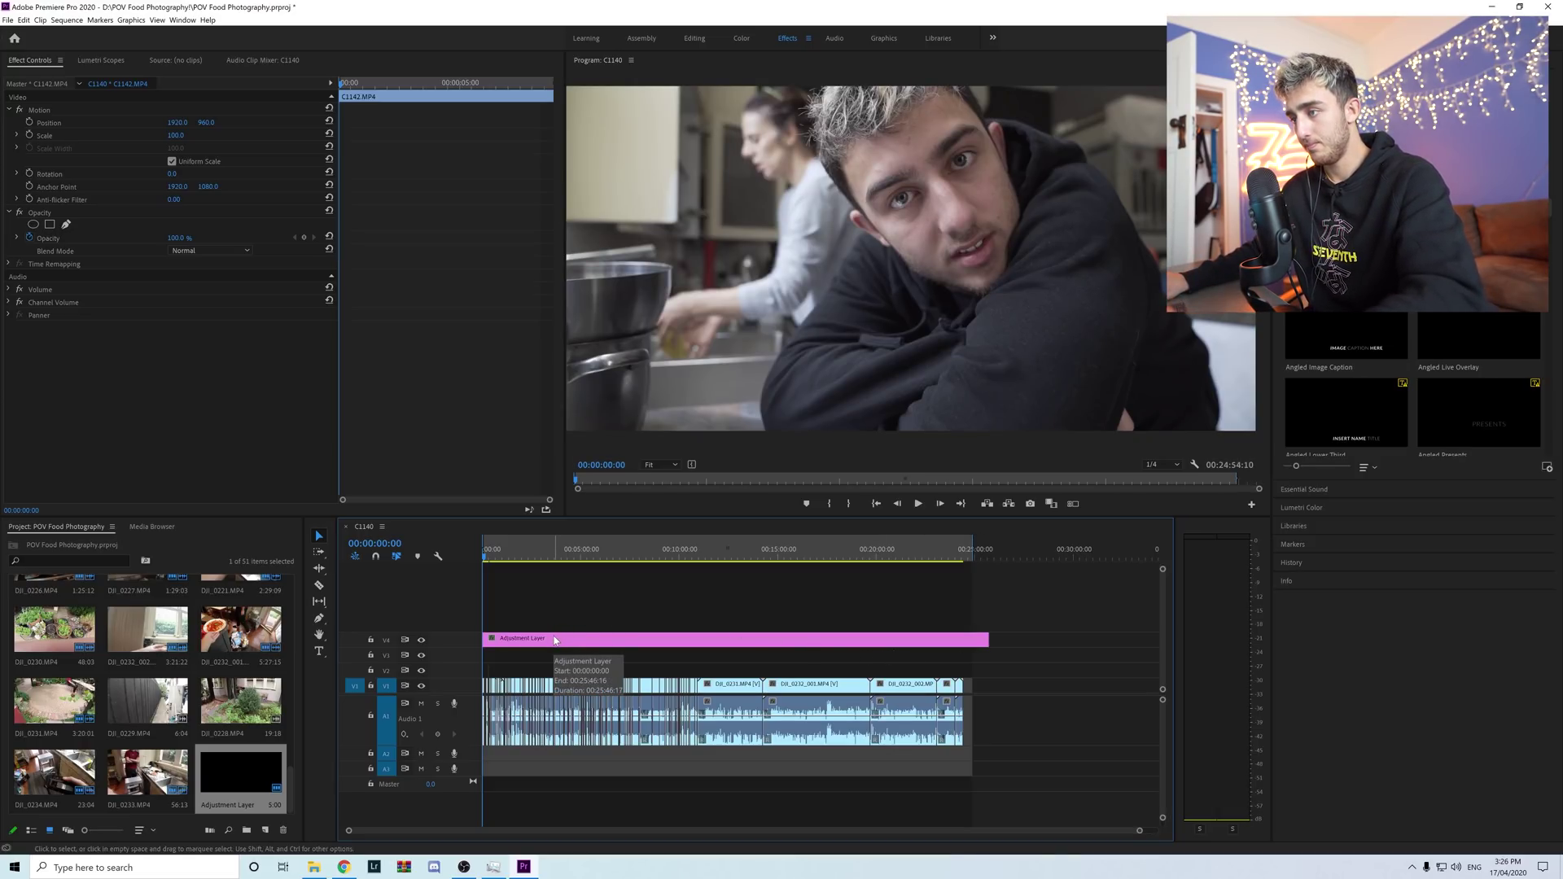
pyautogui.click(556, 641)
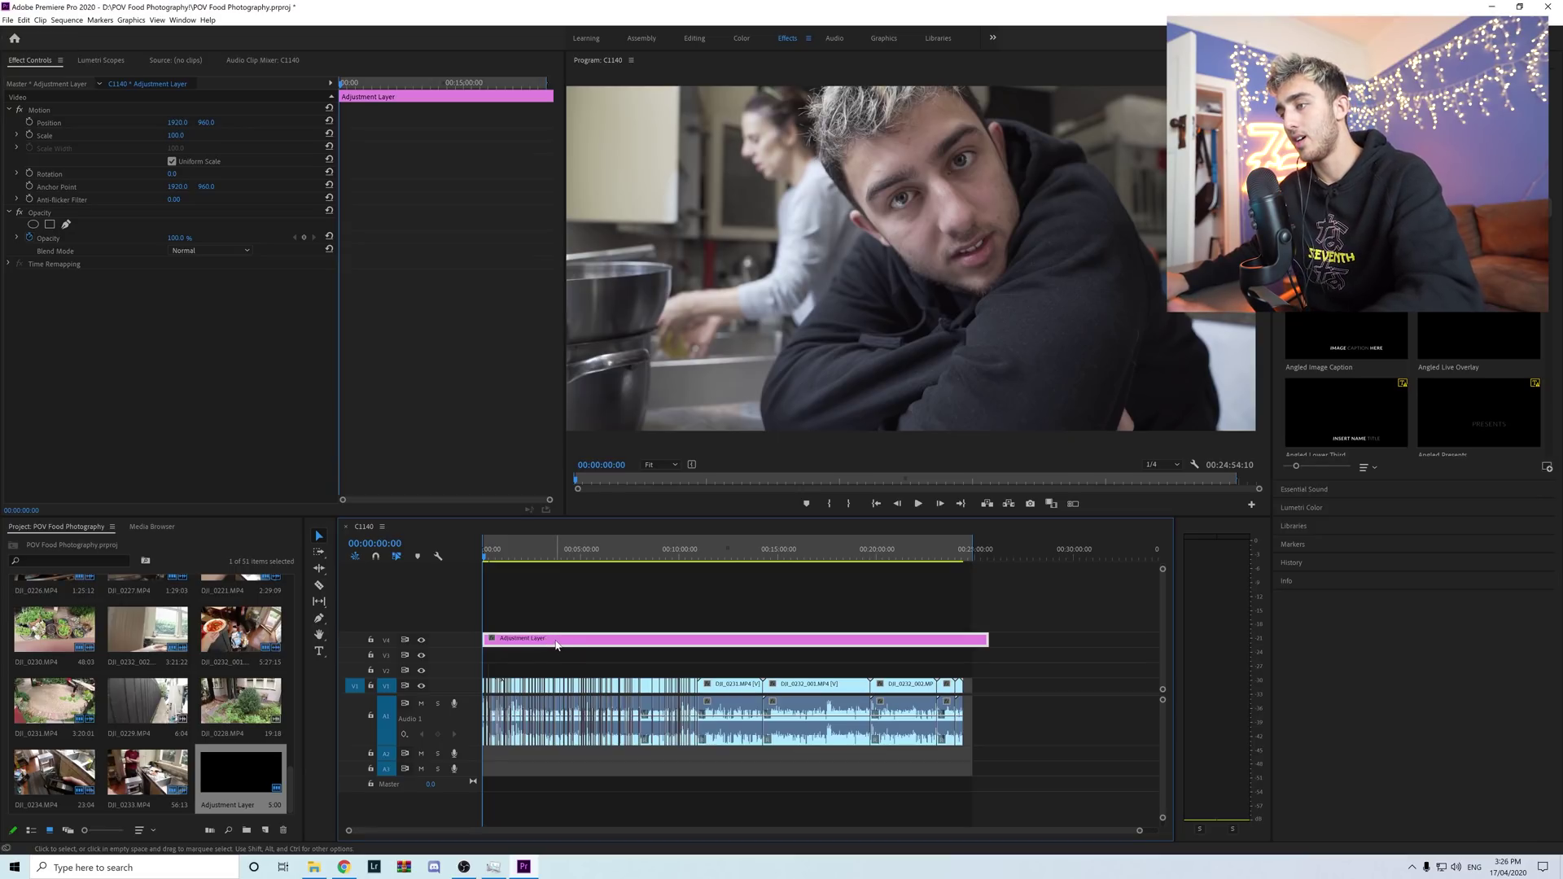
# - Apply Lumetri Color to the adjustment layer with Contrast 100.0 and Highlights -48.9
pyautogui.click(1317, 504)
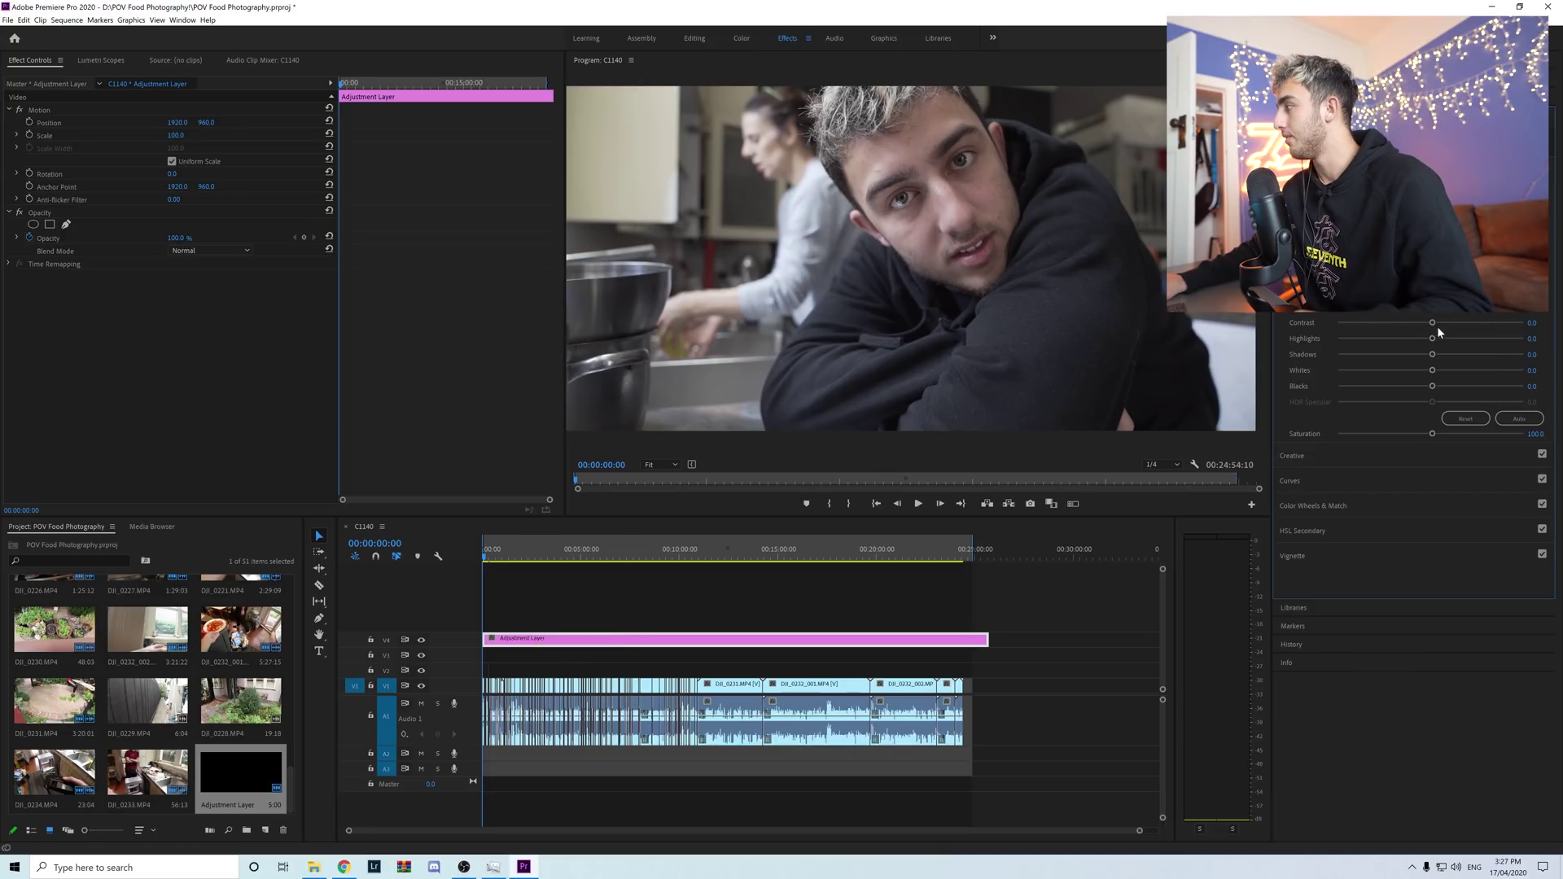
pyautogui.moveTo(1432, 322); pyautogui.dragTo(1524, 322)
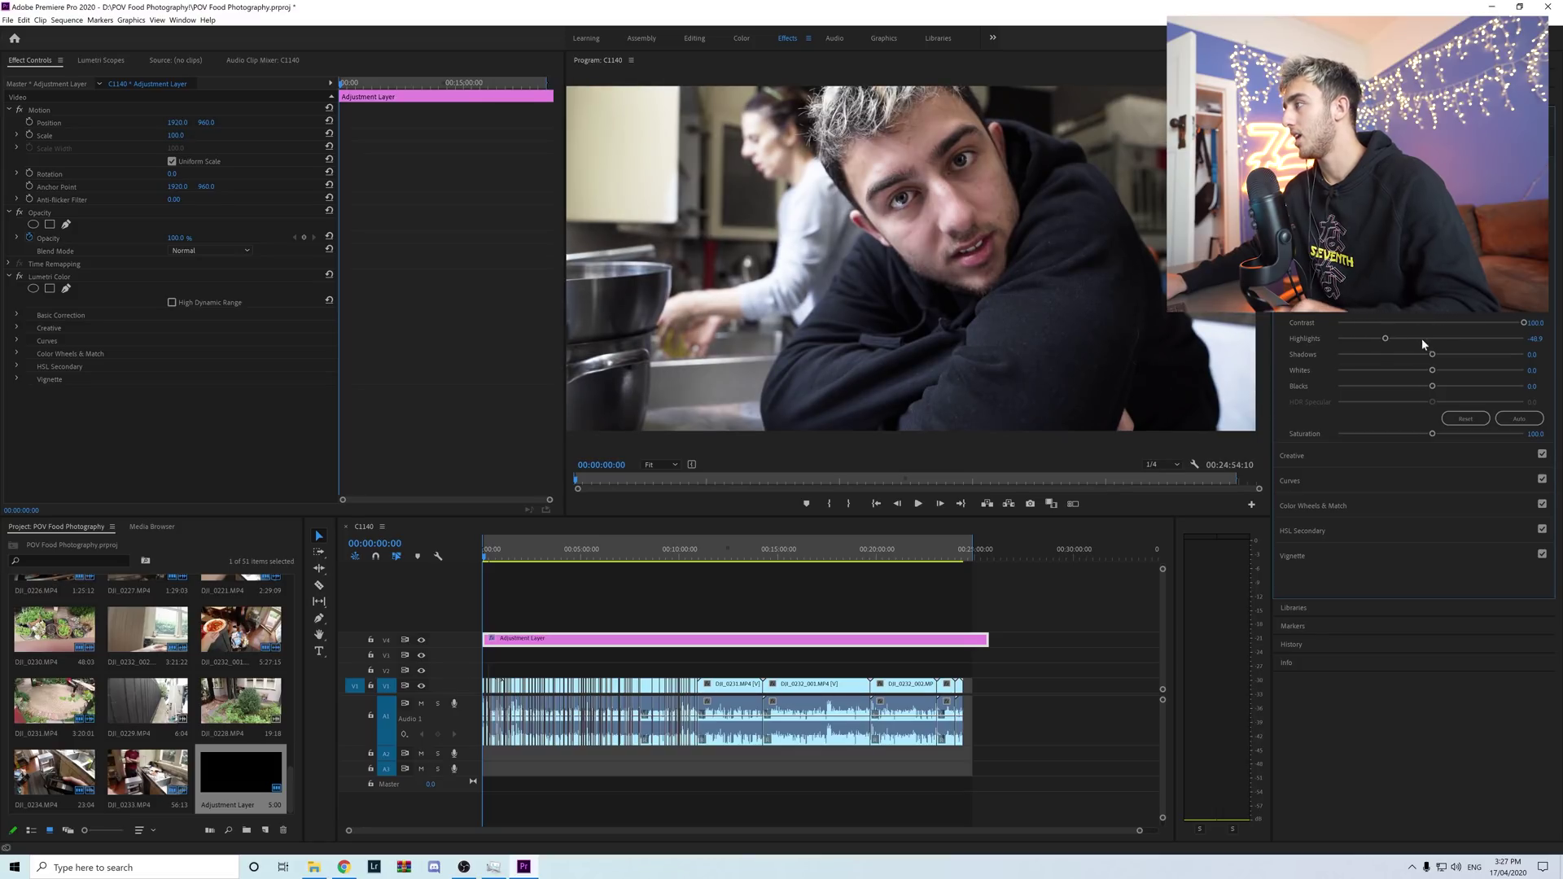
pyautogui.moveTo(1432, 338); pyautogui.dragTo(1384, 337)
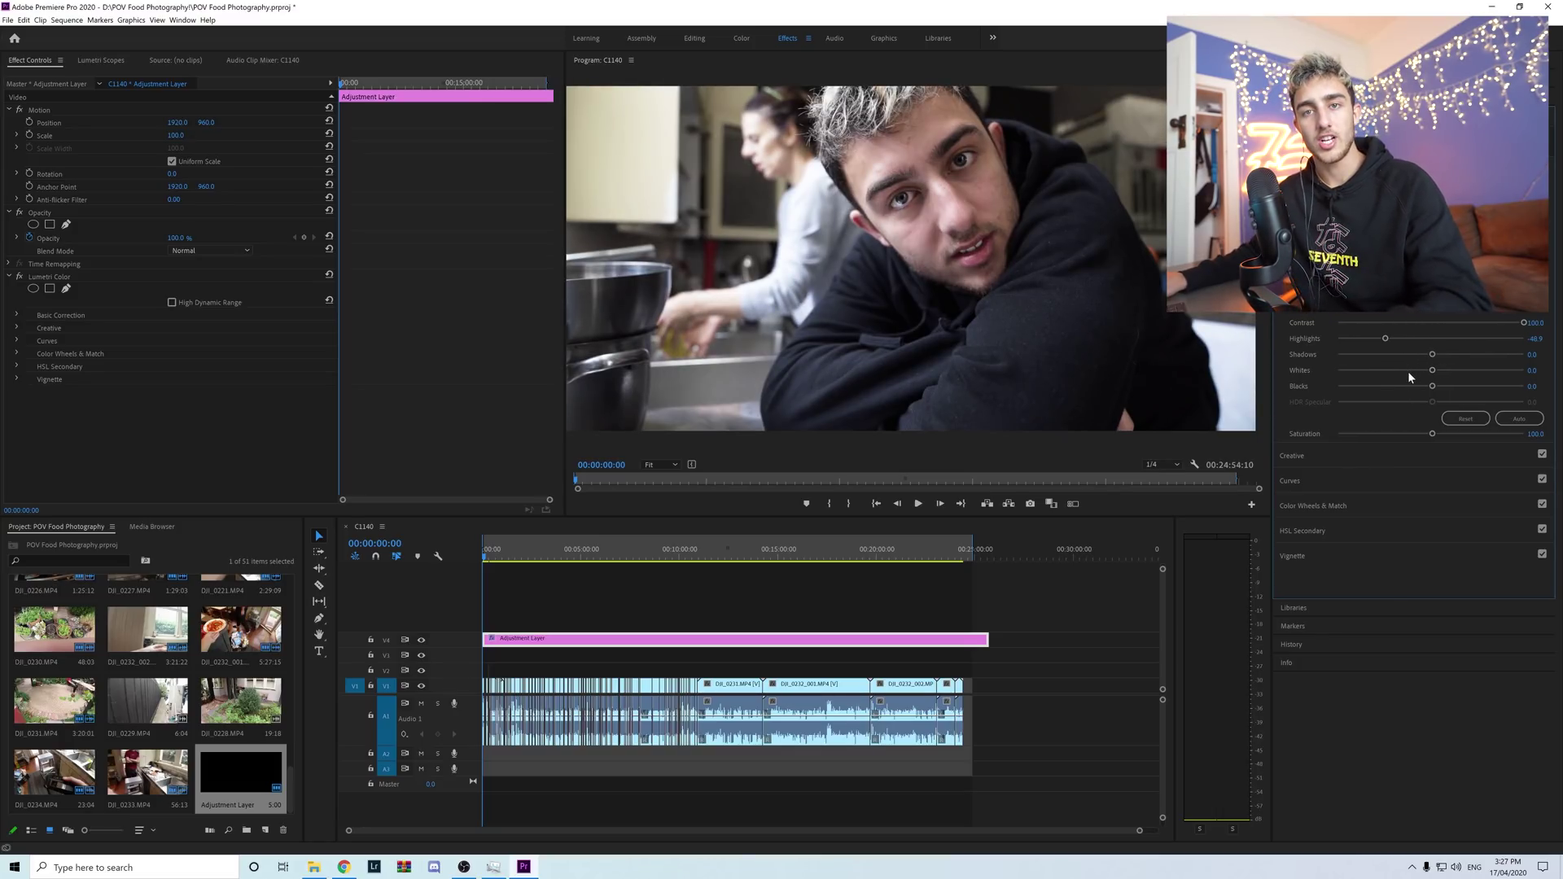
# - Preview the grade on later shots, zooming in on the shot at 00:09:02:22
pyautogui.moveTo(586, 553); pyautogui.dragTo(665, 560)
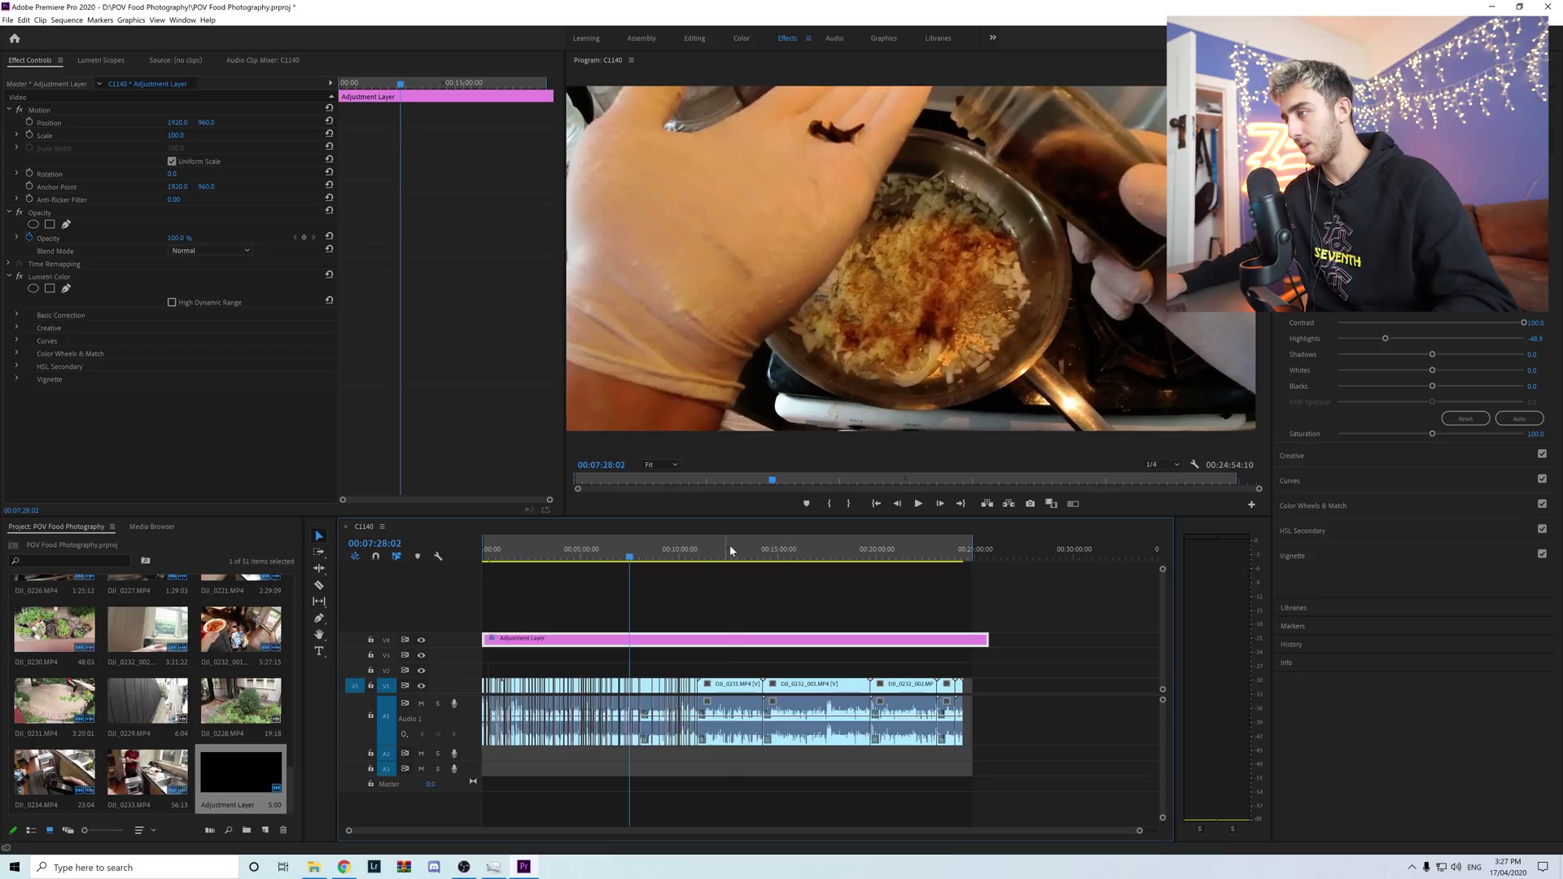
pyautogui.click(763, 547)
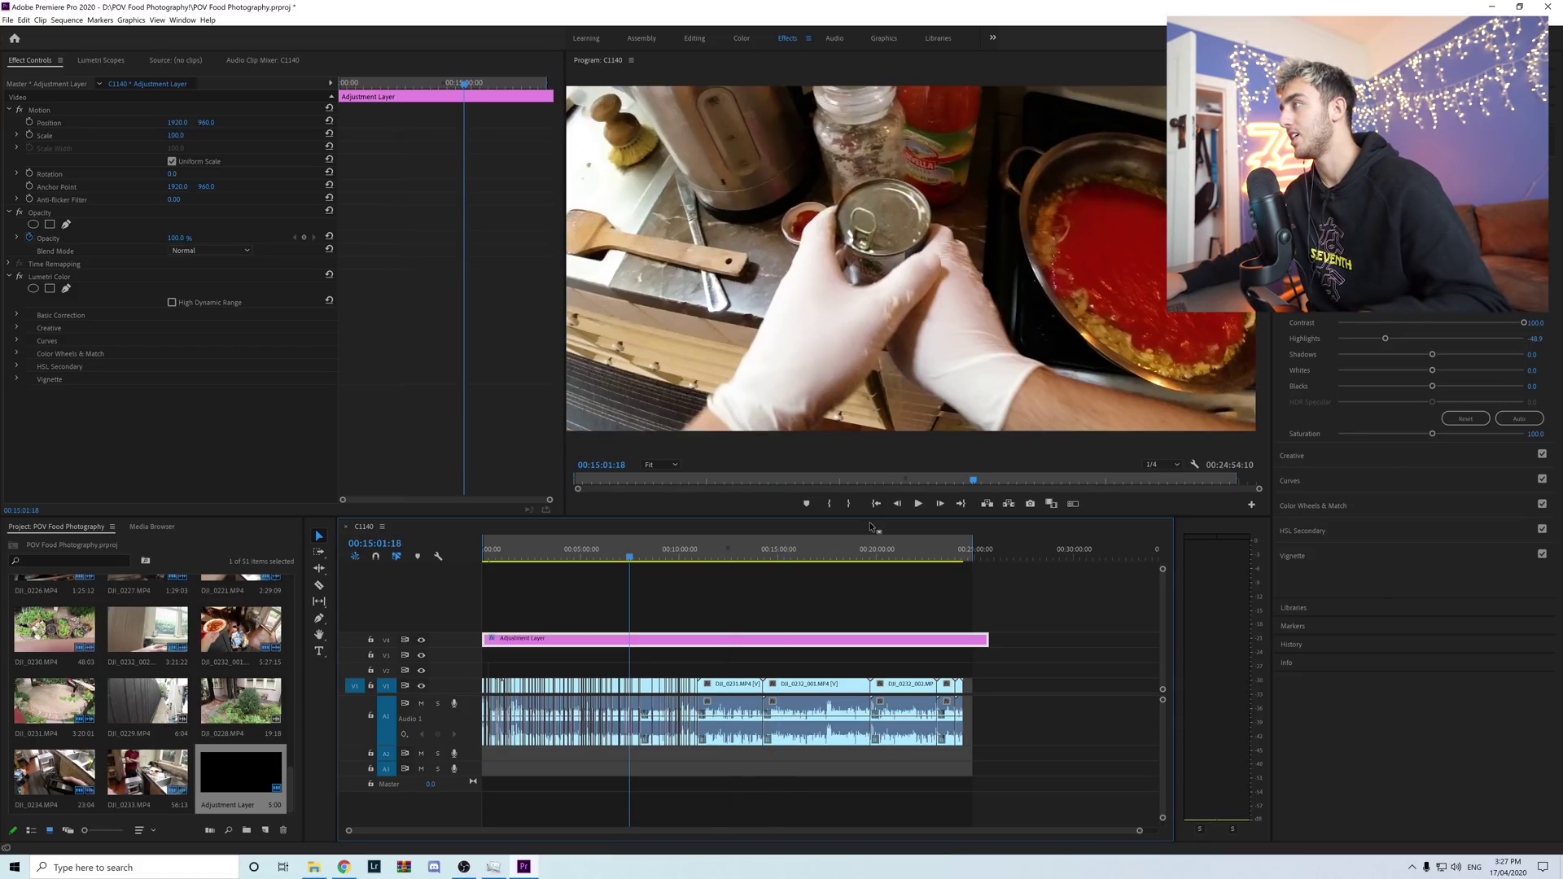
pyautogui.press('=')
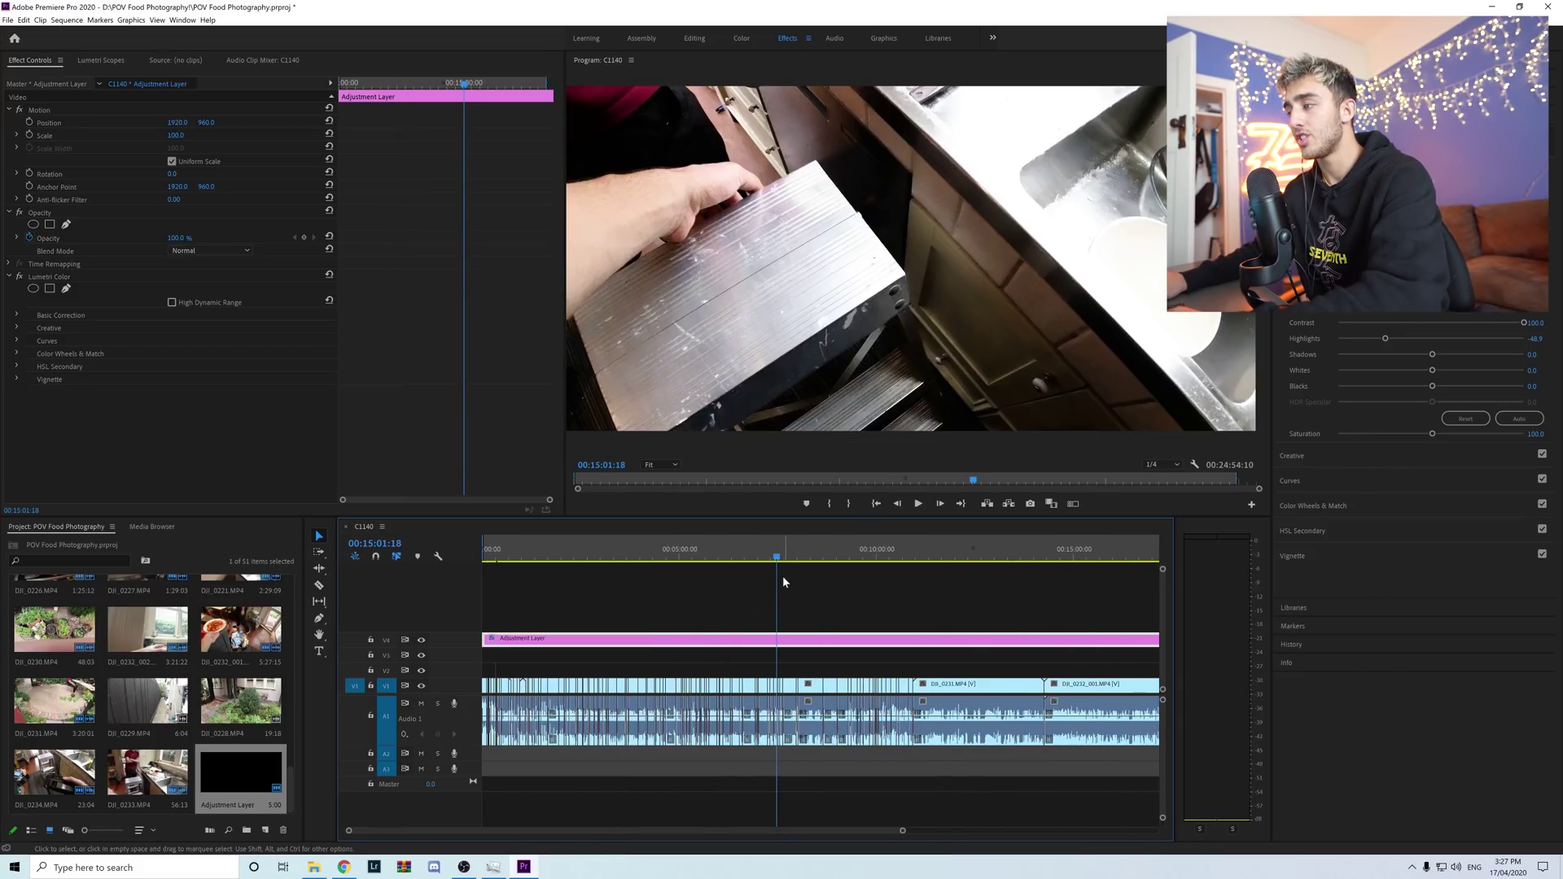
pyautogui.click(839, 552)
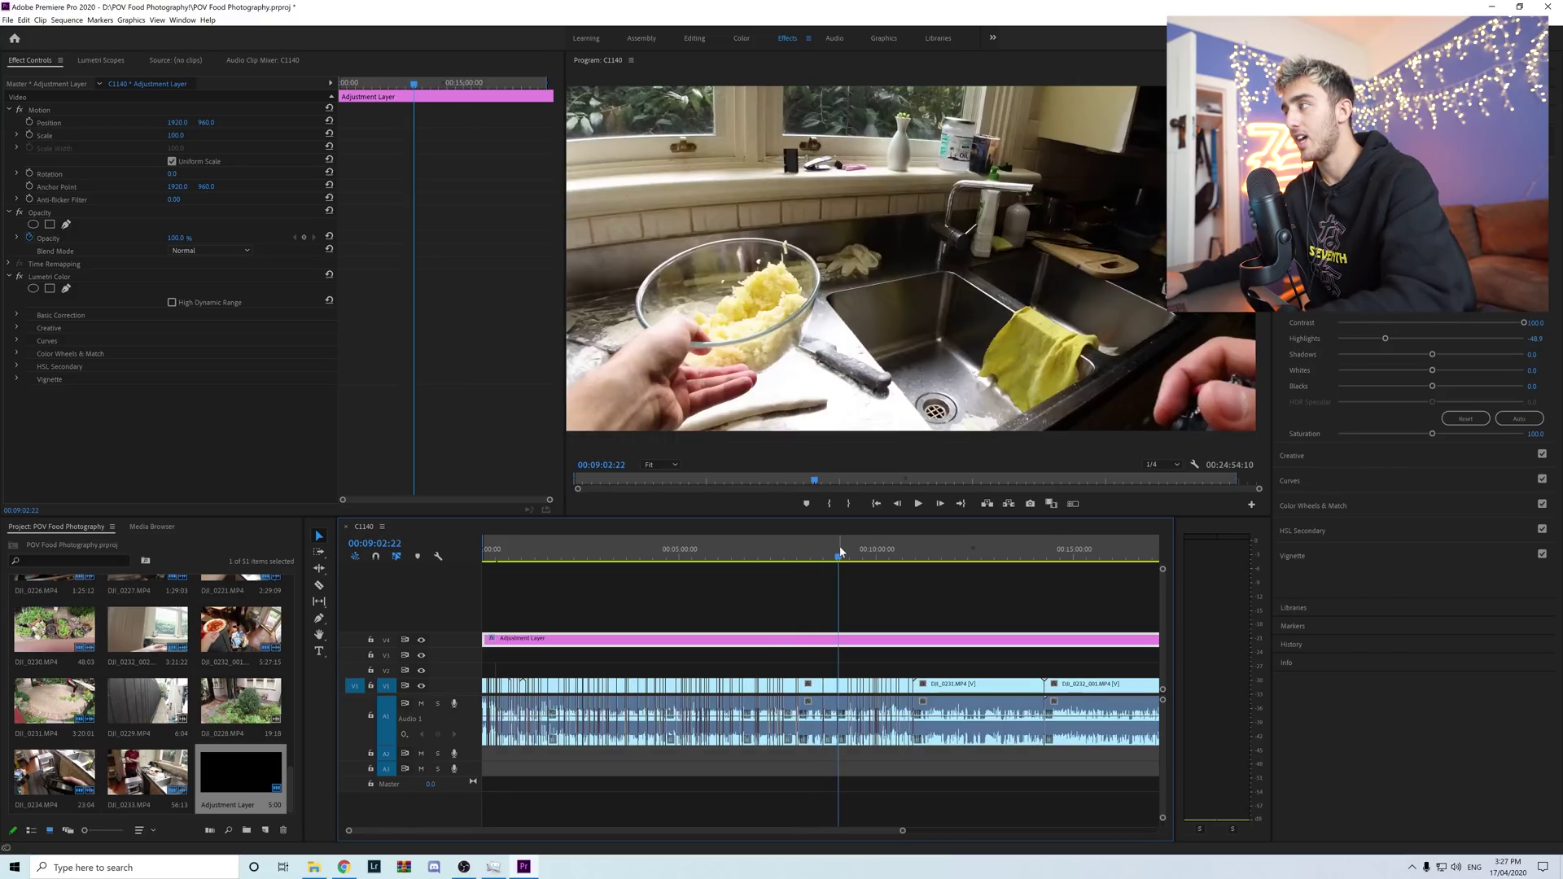
pyautogui.press('=')
pyautogui.press('=')
pyautogui.press('=')
pyautogui.press('=')
pyautogui.press('=')
pyautogui.press('=')
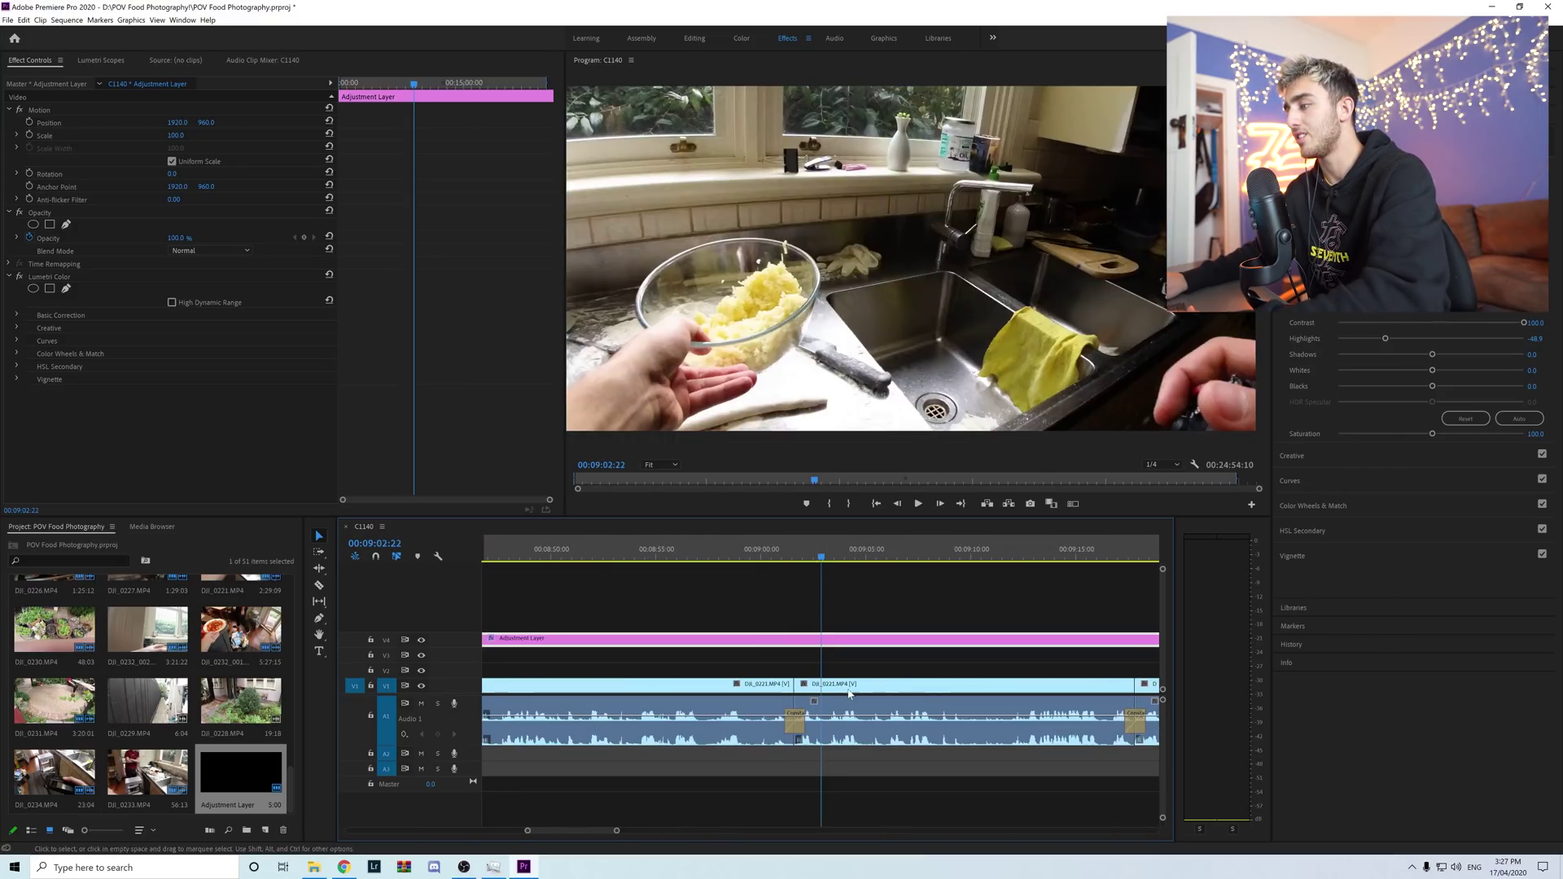
# - Add a default Lumetri Color effect to the DJI_0221 clip and zoom out to the whole sequence
pyautogui.click(848, 690)
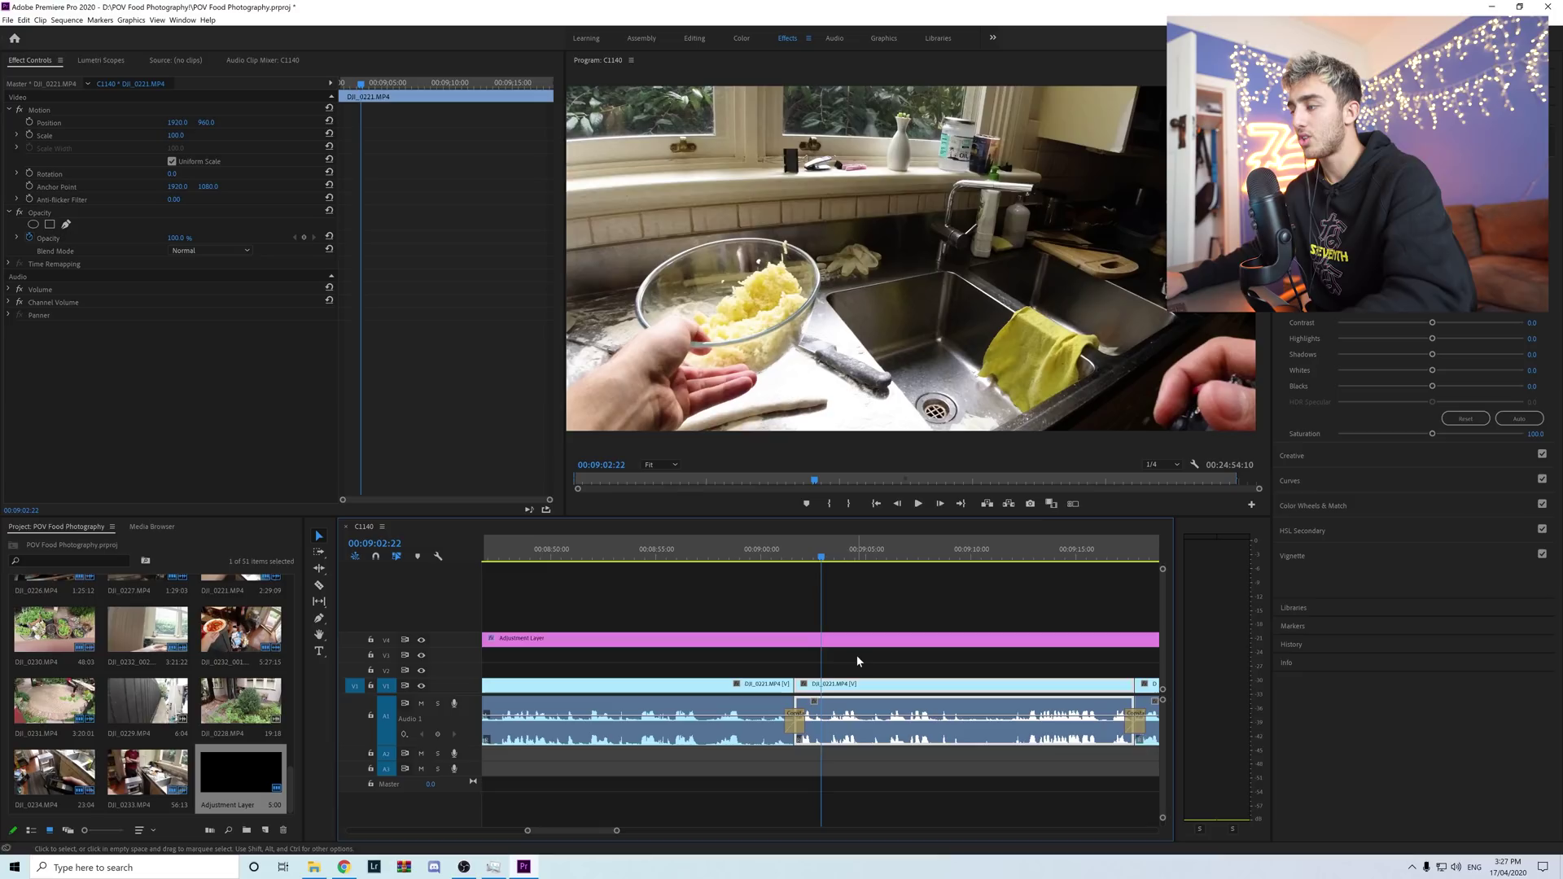
pyautogui.click(856, 660)
pyautogui.click(851, 697)
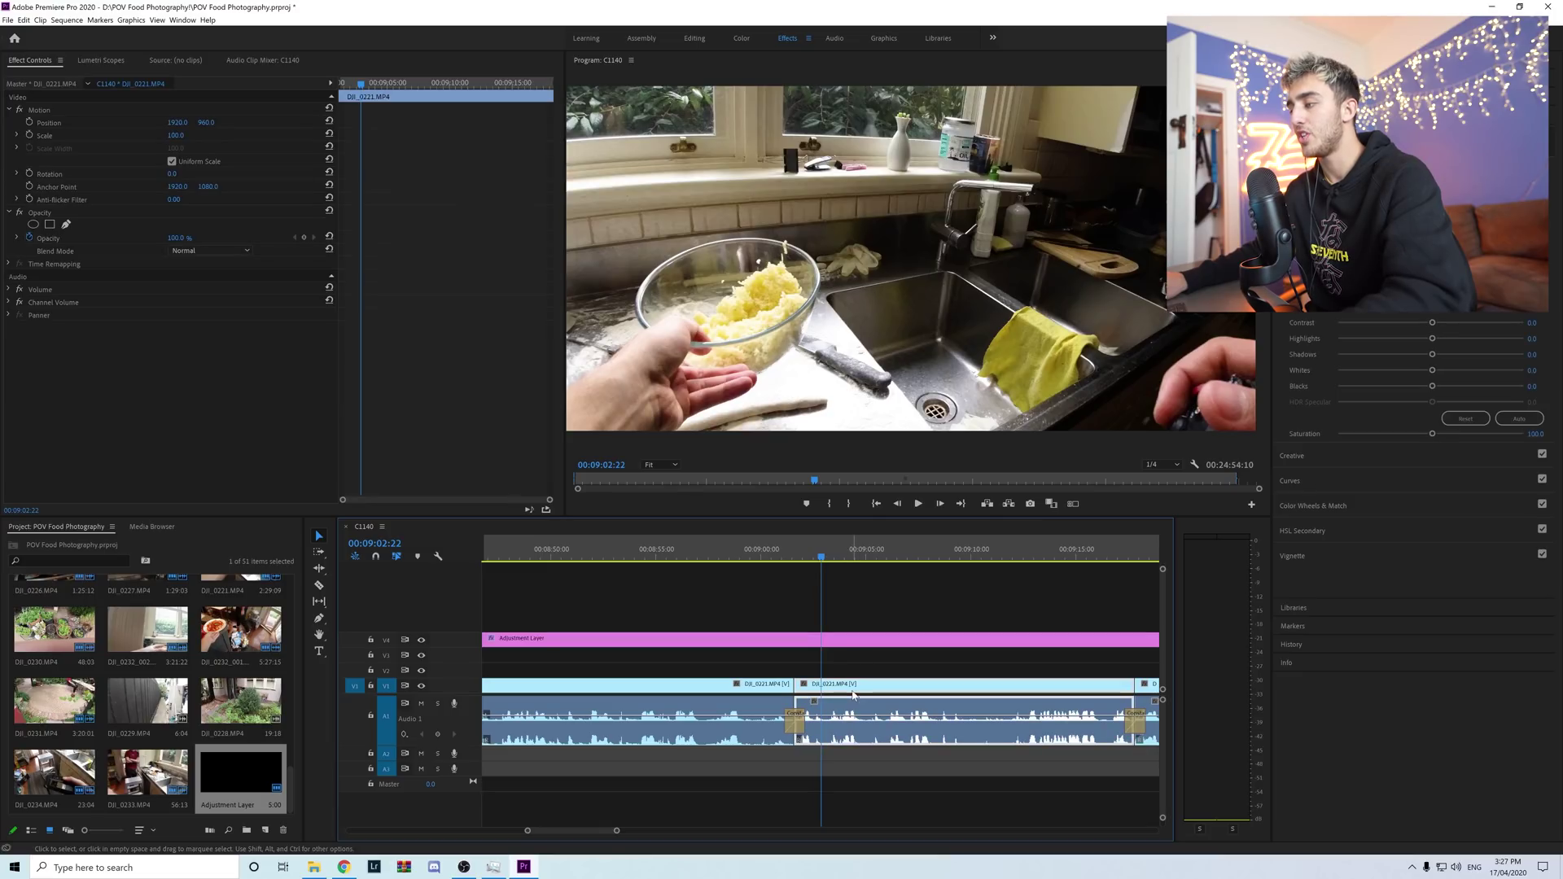
pyautogui.click(1426, 320)
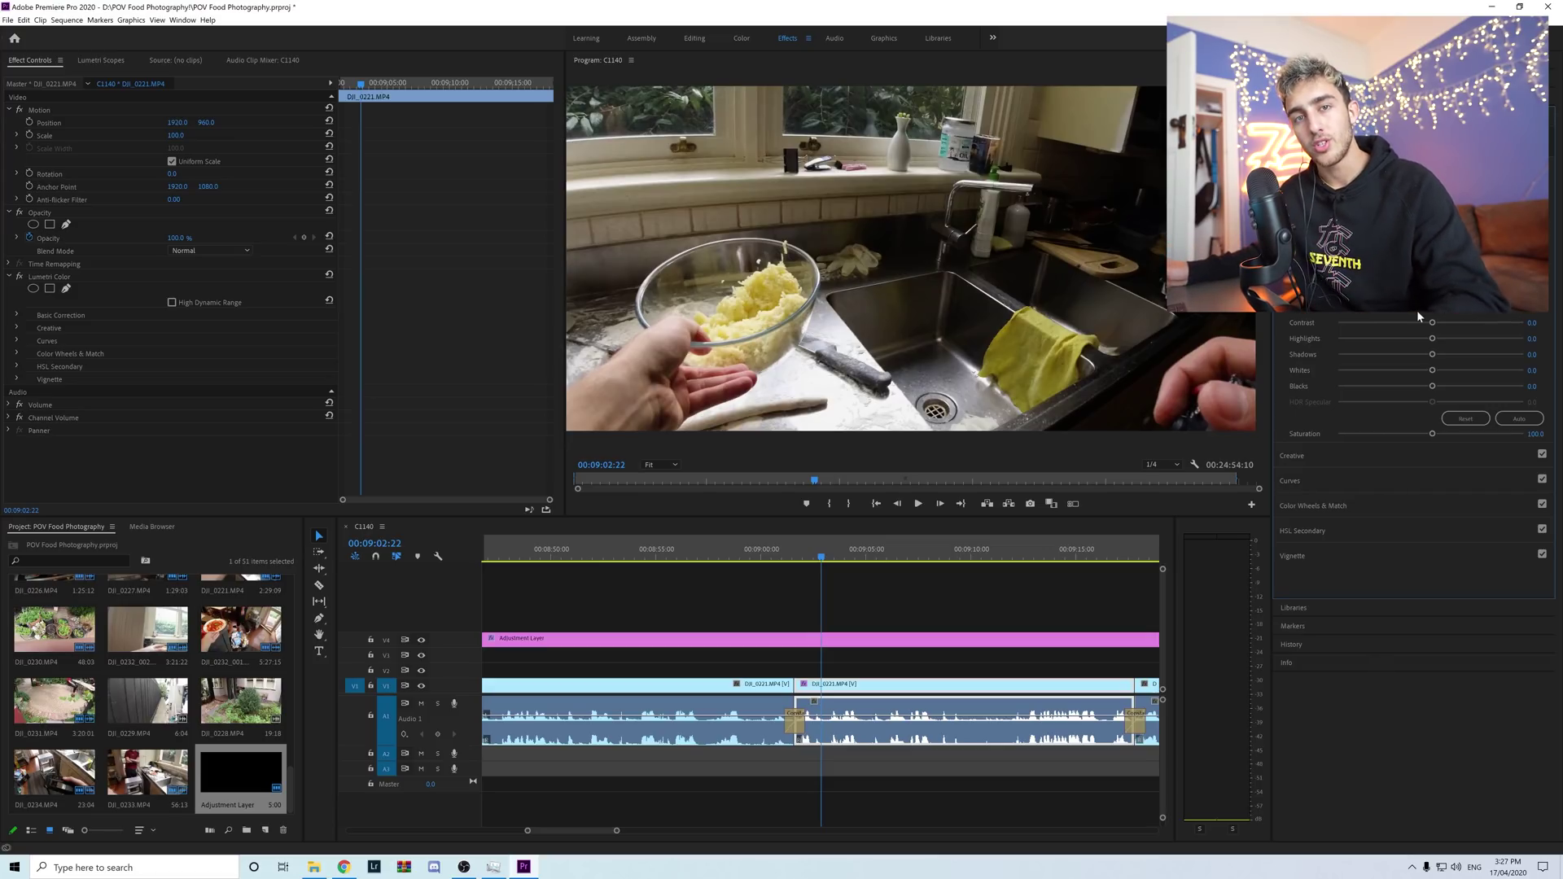
pyautogui.press('\\')
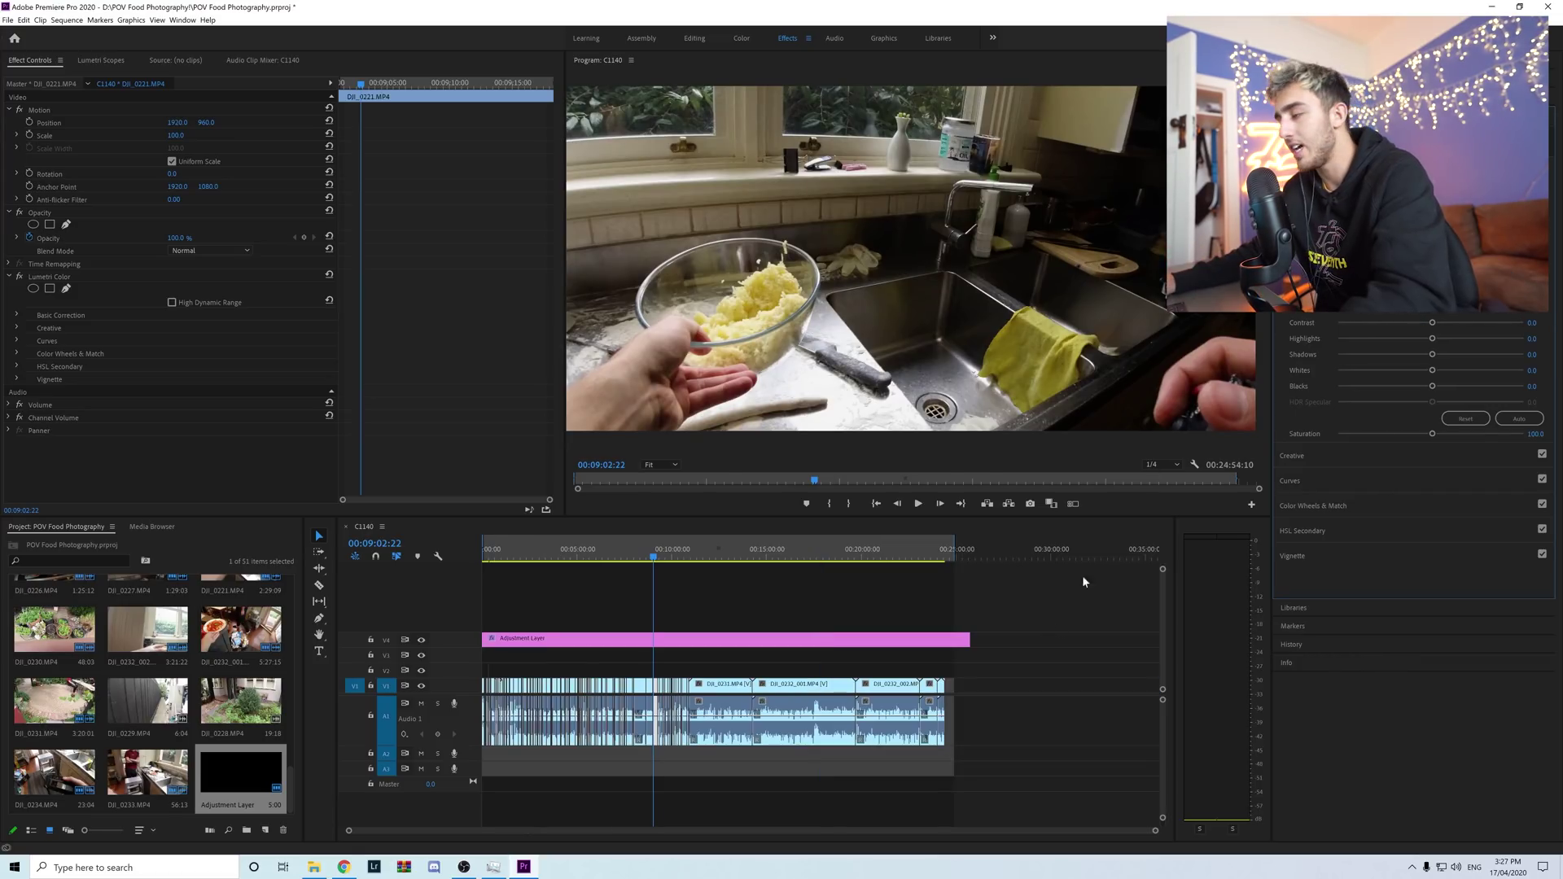
# - Select all clips on V1 and A1, then switch to the Audio workspace
pyautogui.click(1050, 721)
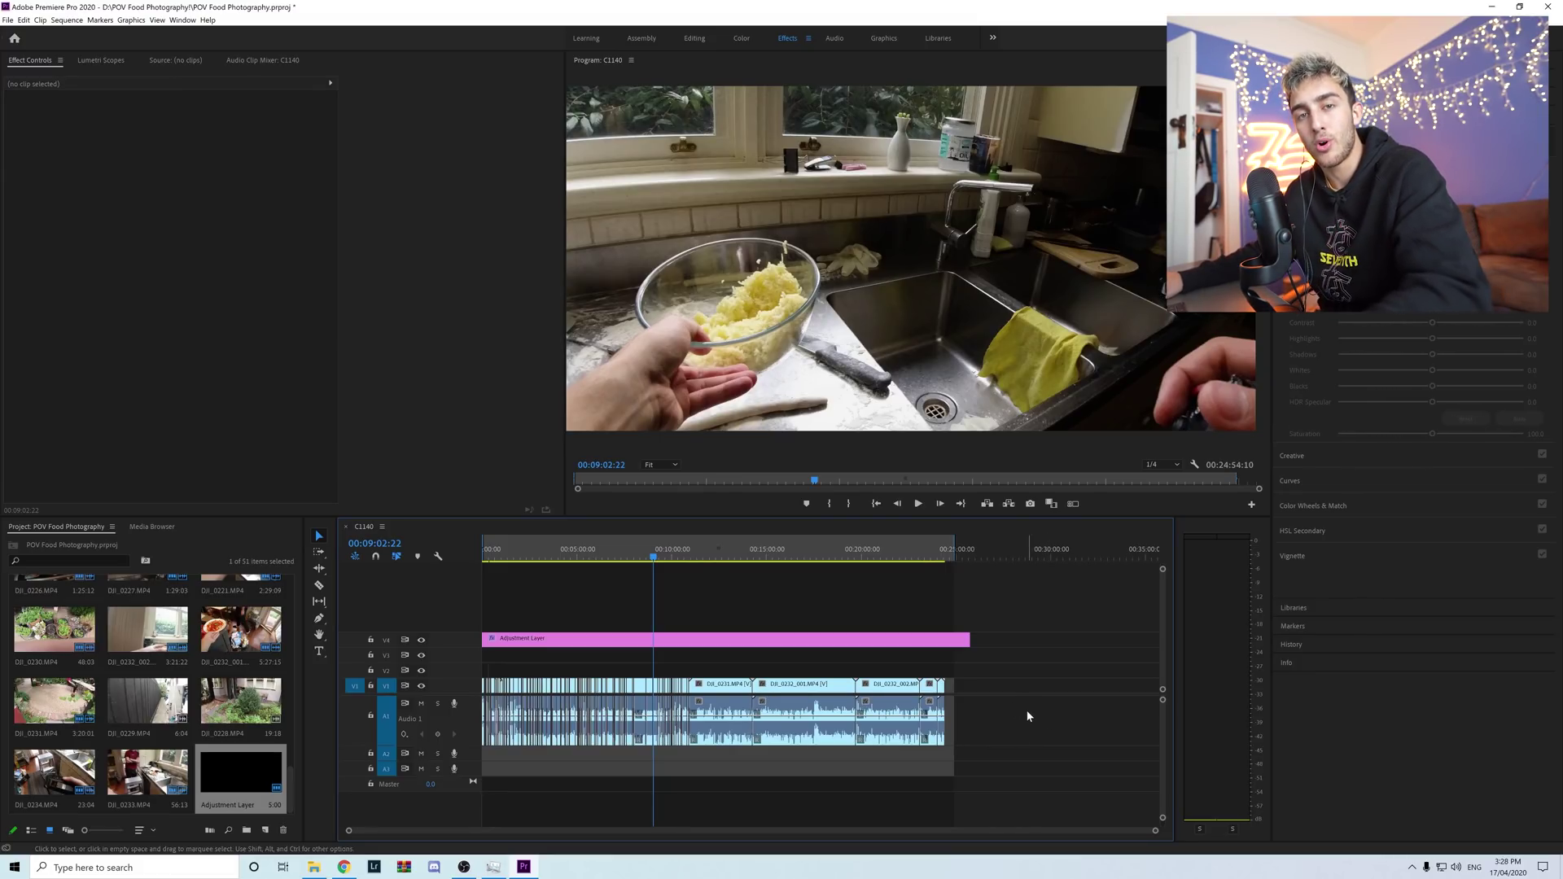
pyautogui.click(570, 716)
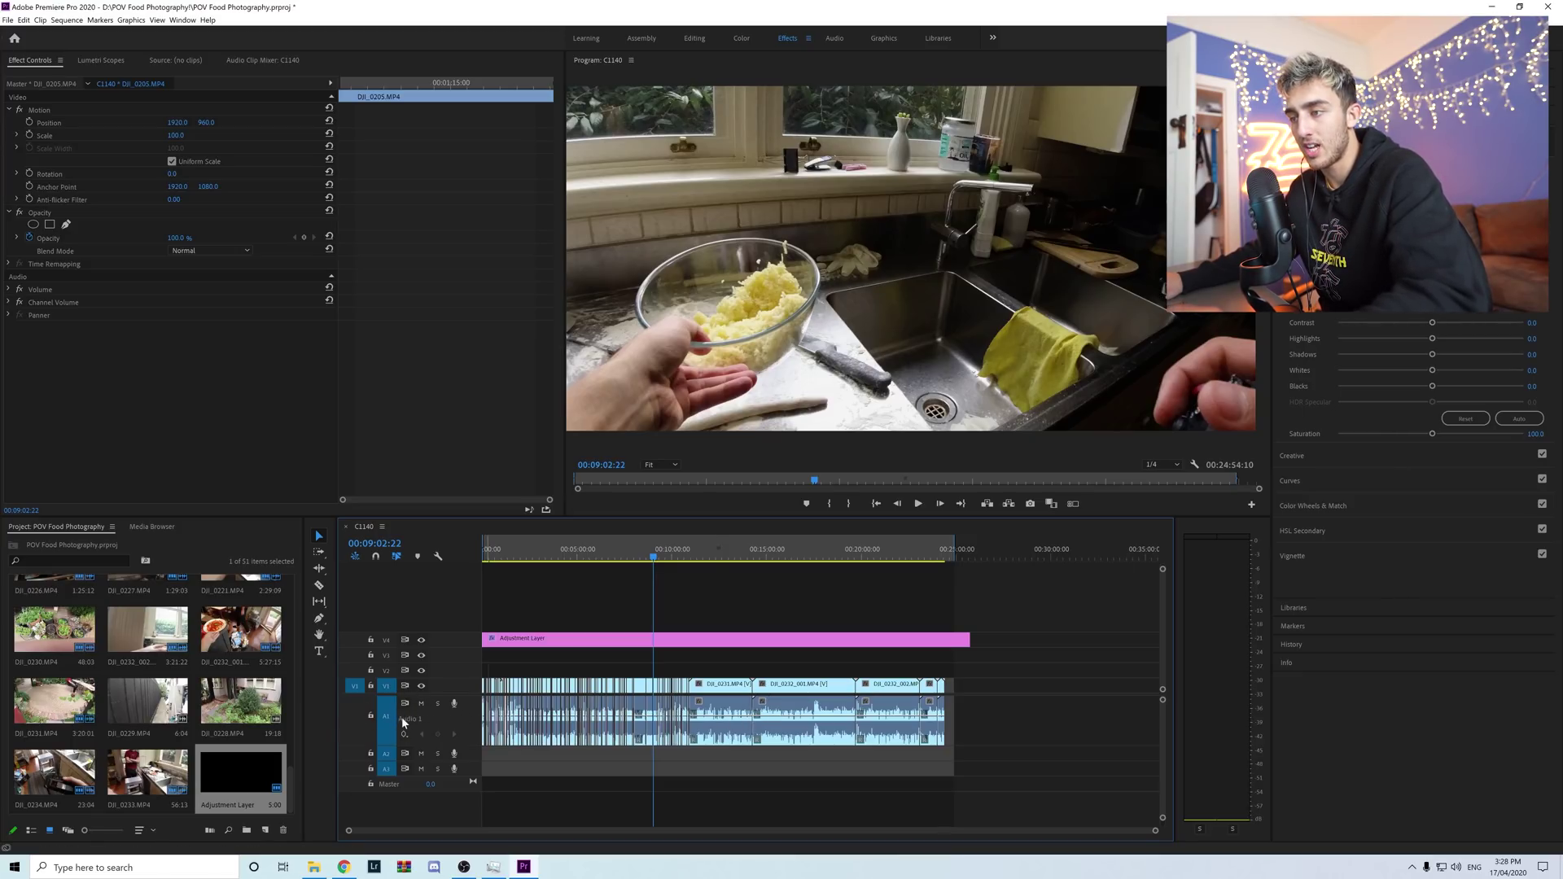
pyautogui.moveTo(985, 702); pyautogui.dragTo(449, 719)
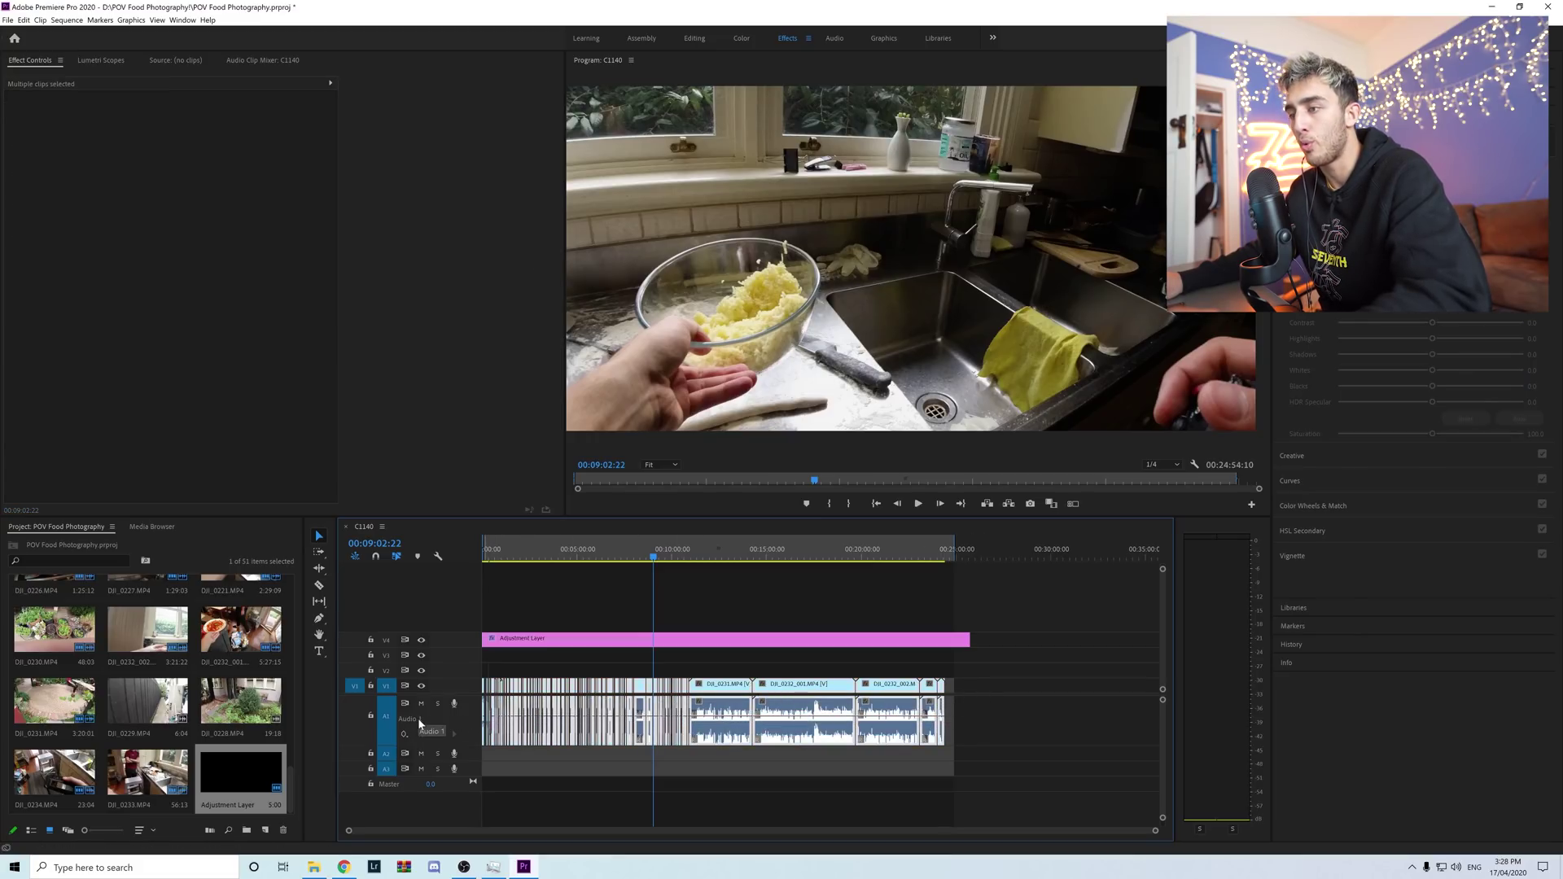
pyautogui.click(832, 38)
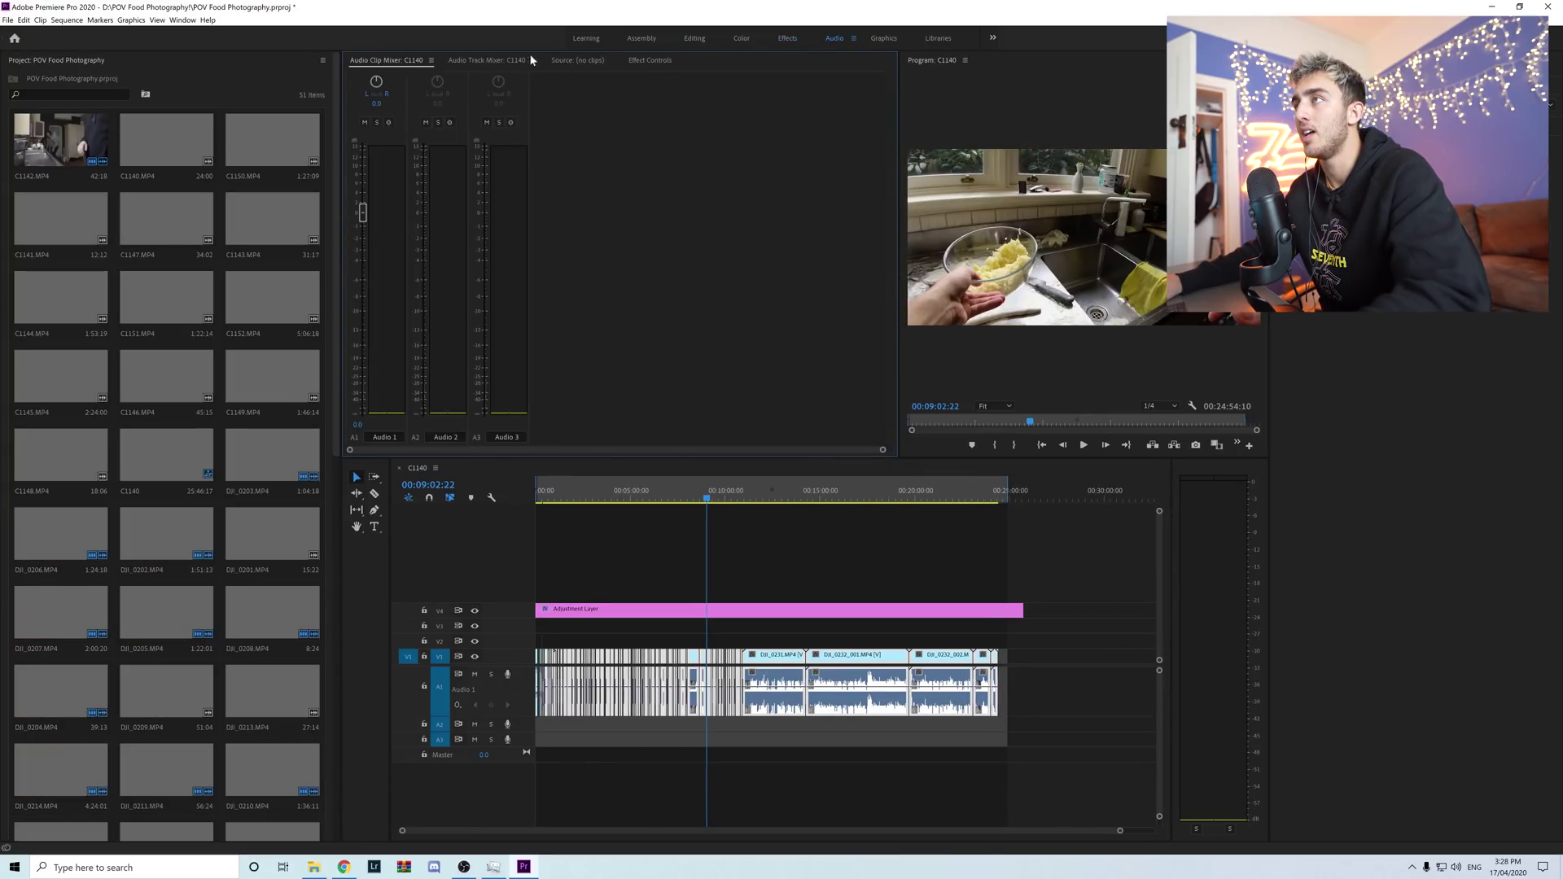
# - In the Audio Track Mixer, reveal the effect slots and open Audio 1's effect list
pyautogui.click(486, 60)
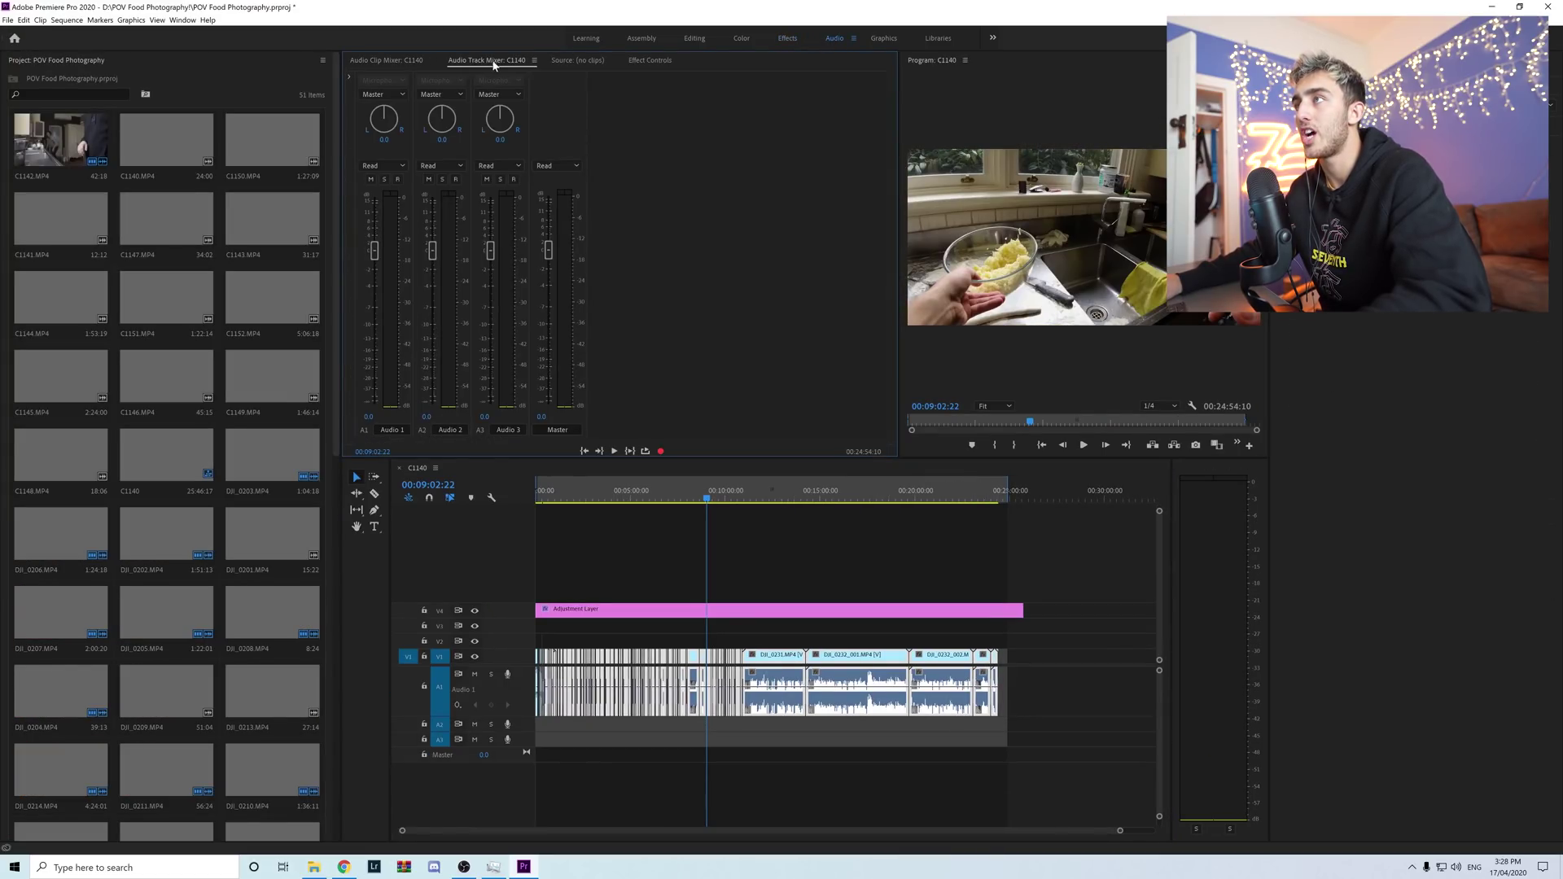
pyautogui.click(348, 78)
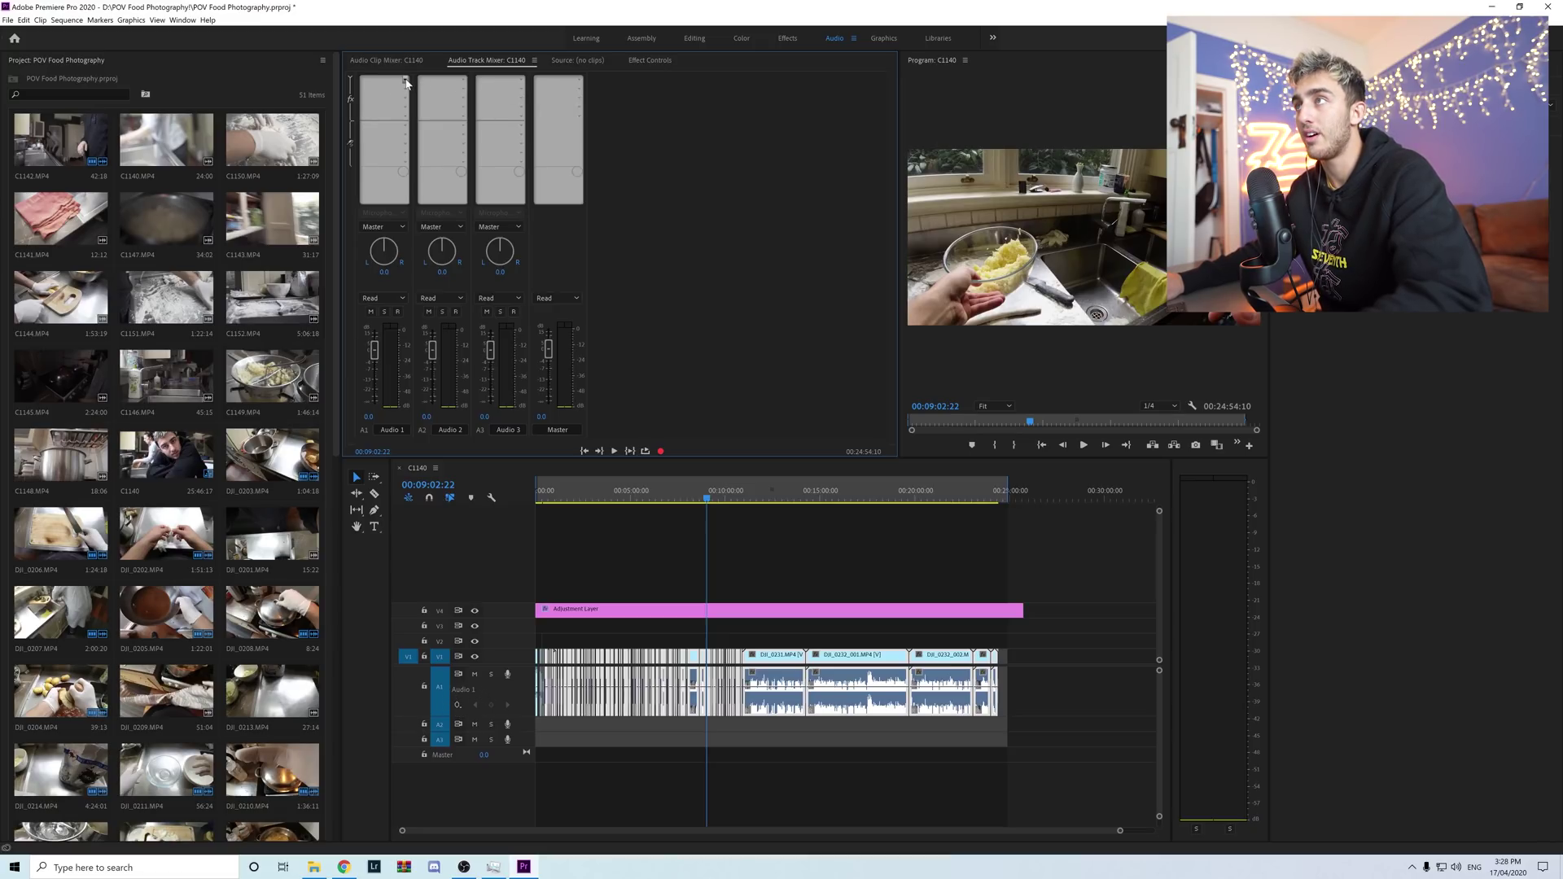
pyautogui.click(406, 82)
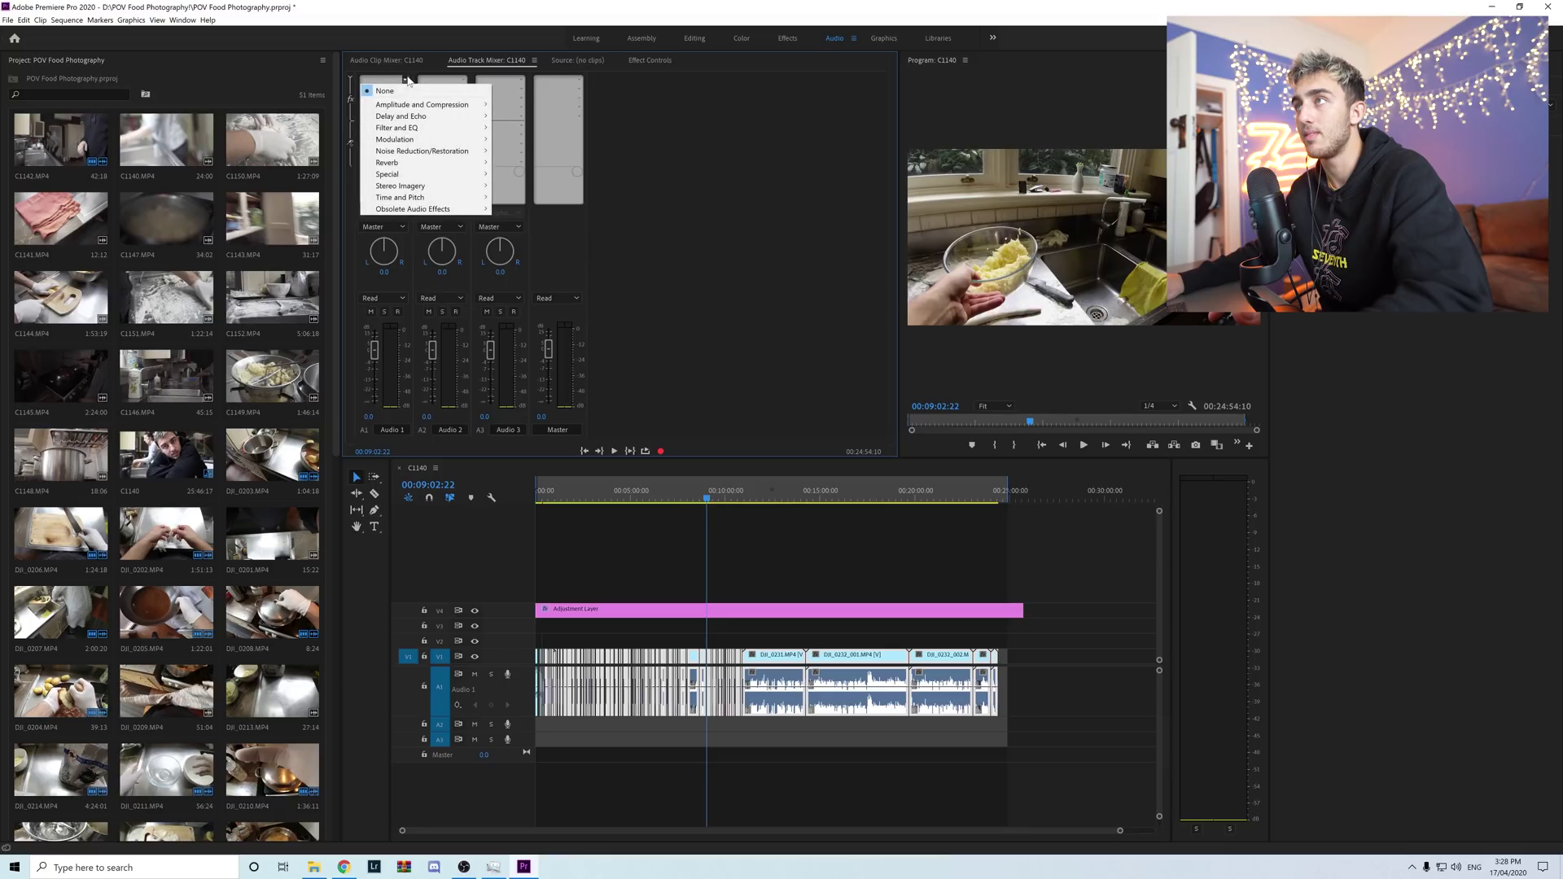
pyautogui.moveTo(440, 104)
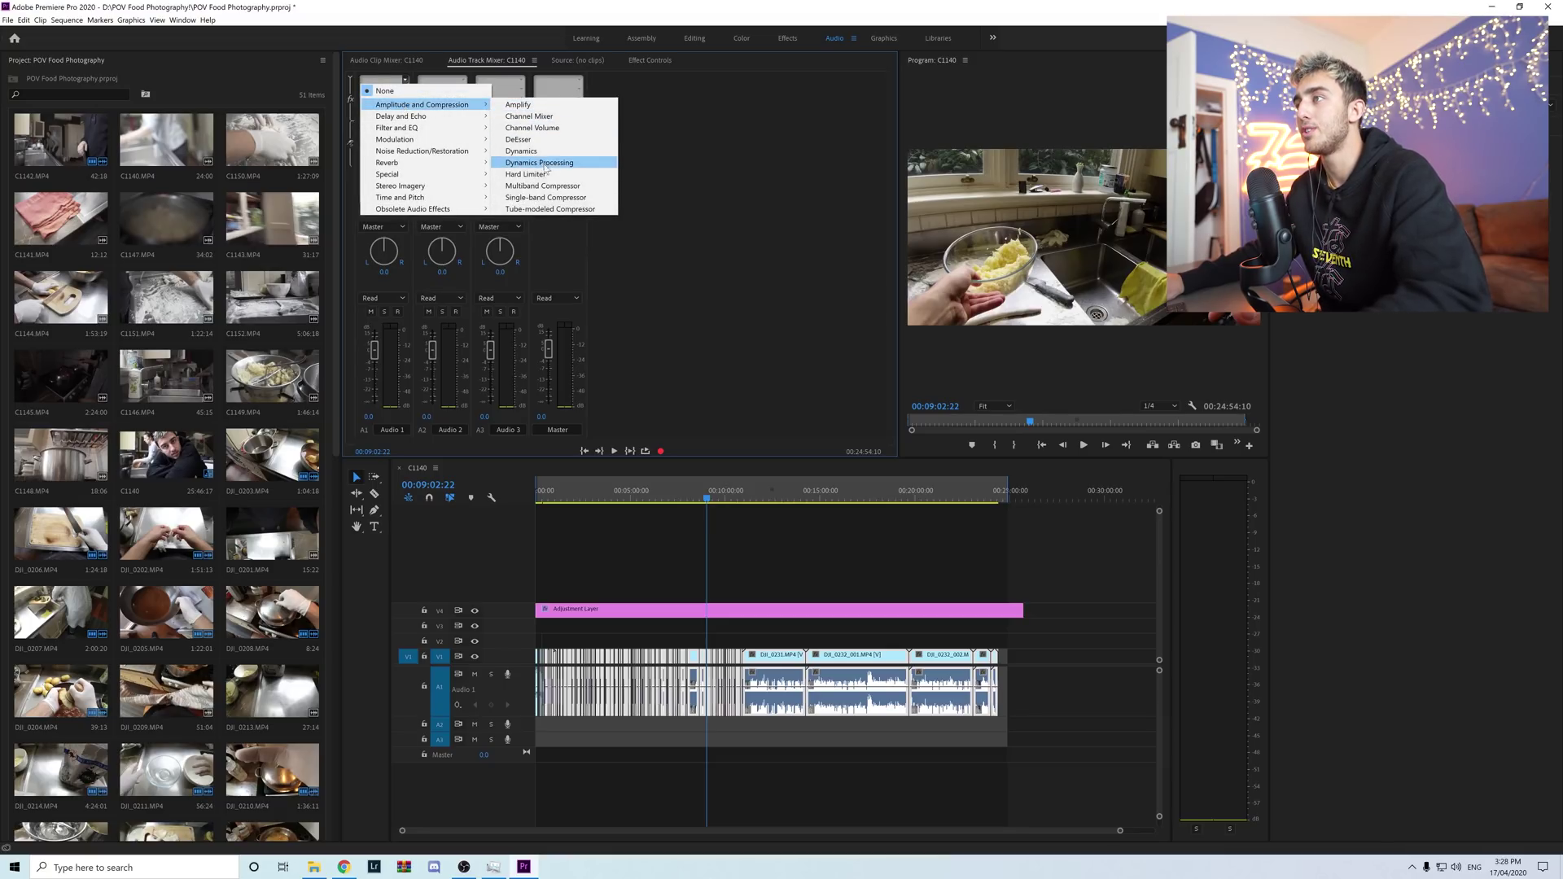
# - Add a Multiband Compressor to Audio 1, set the Broadcast preset, and close its editor
pyautogui.click(547, 186)
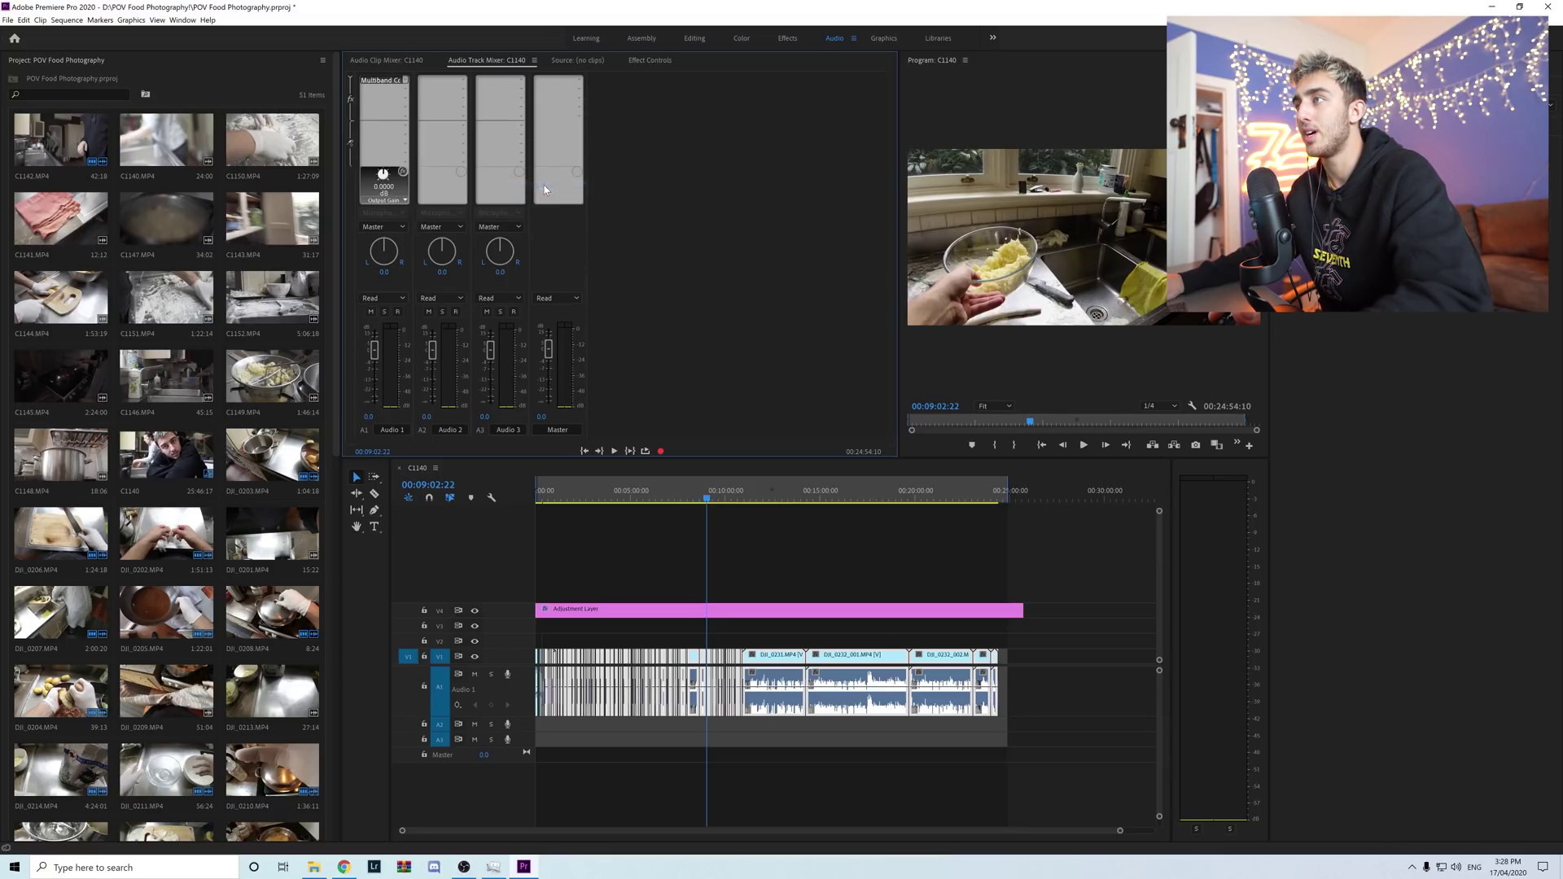
pyautogui.doubleClick(383, 80)
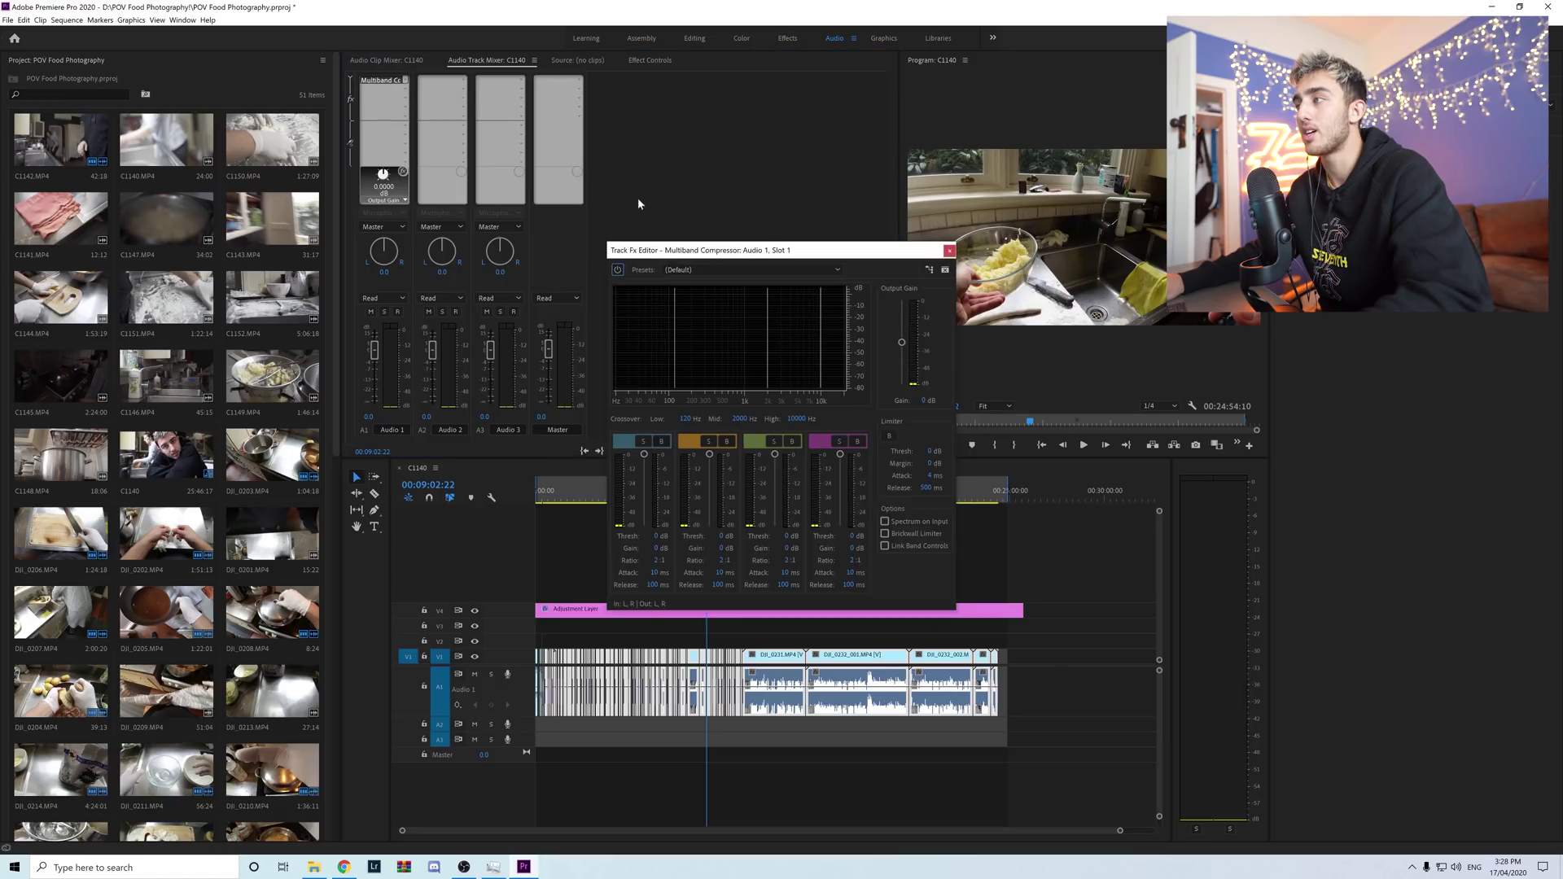
pyautogui.click(677, 270)
pyautogui.click(716, 363)
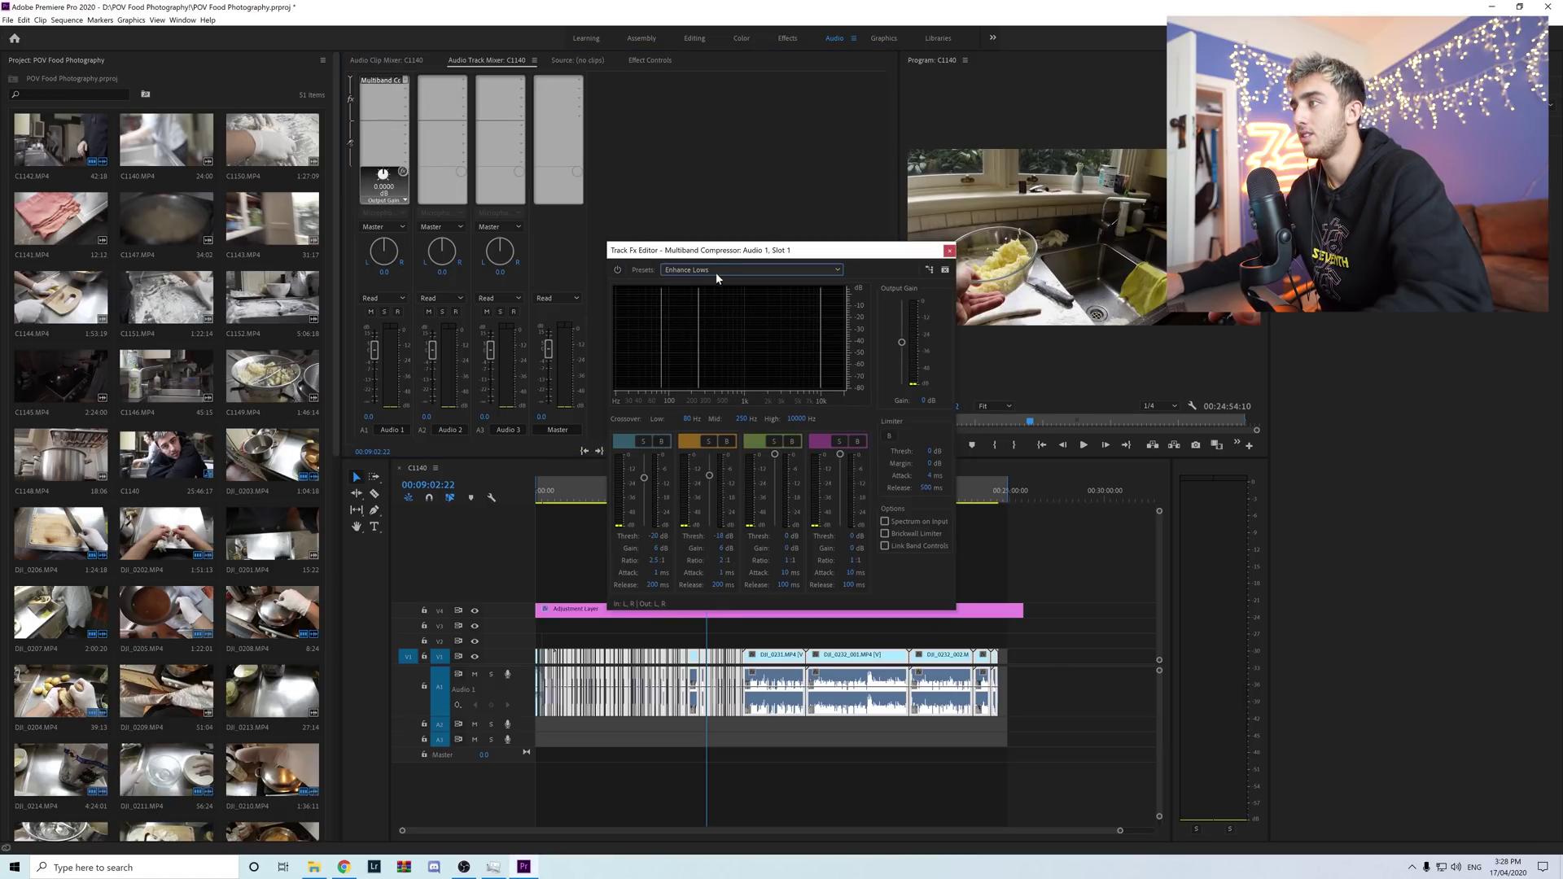
pyautogui.click(712, 269)
pyautogui.click(705, 290)
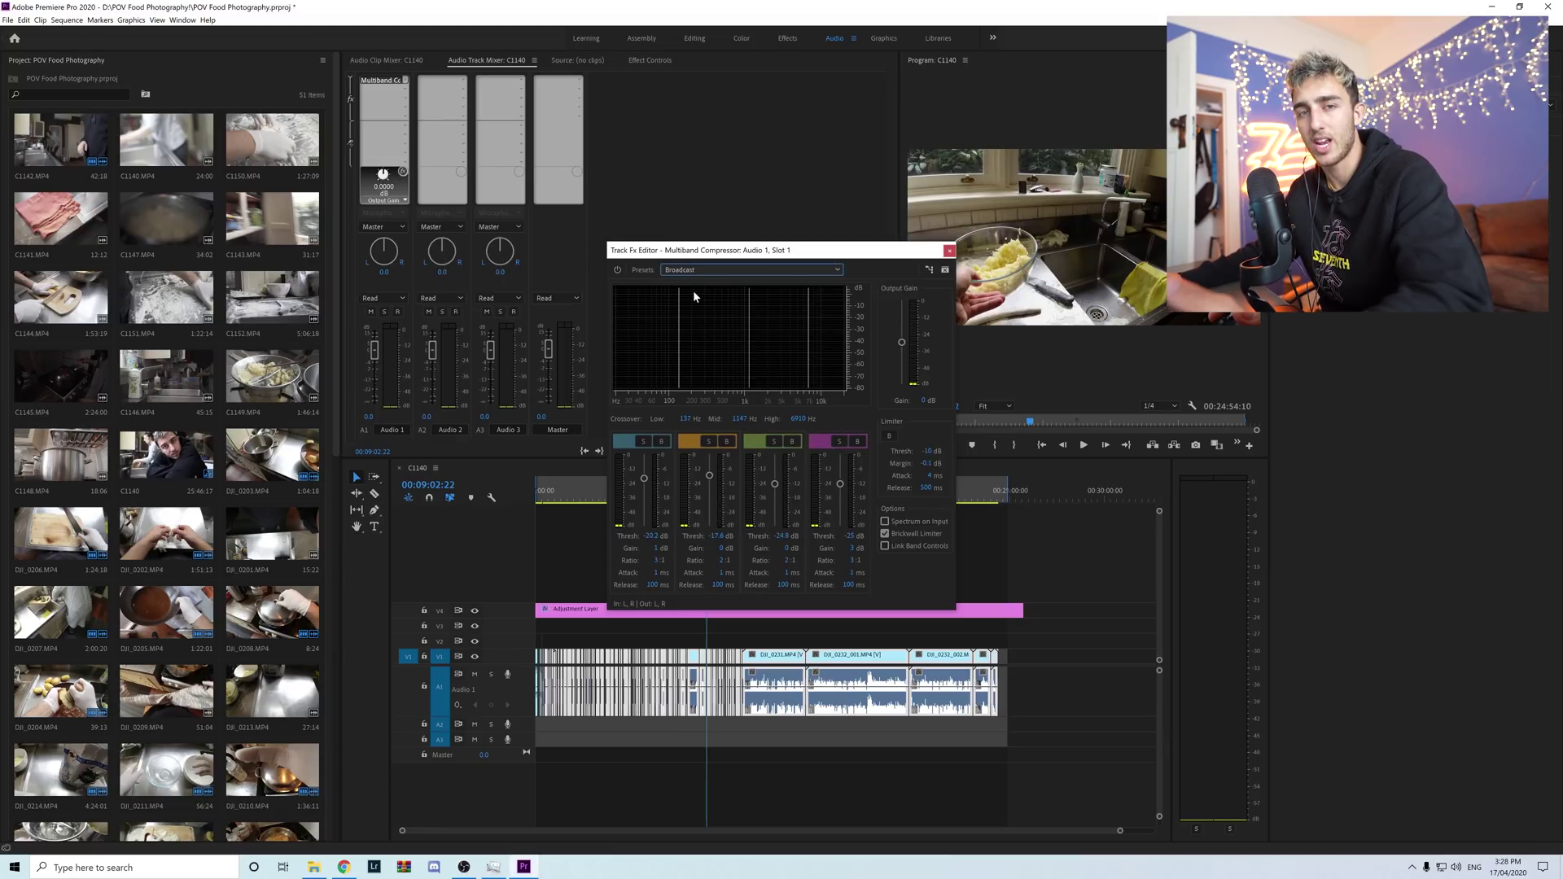
pyautogui.click(930, 462)
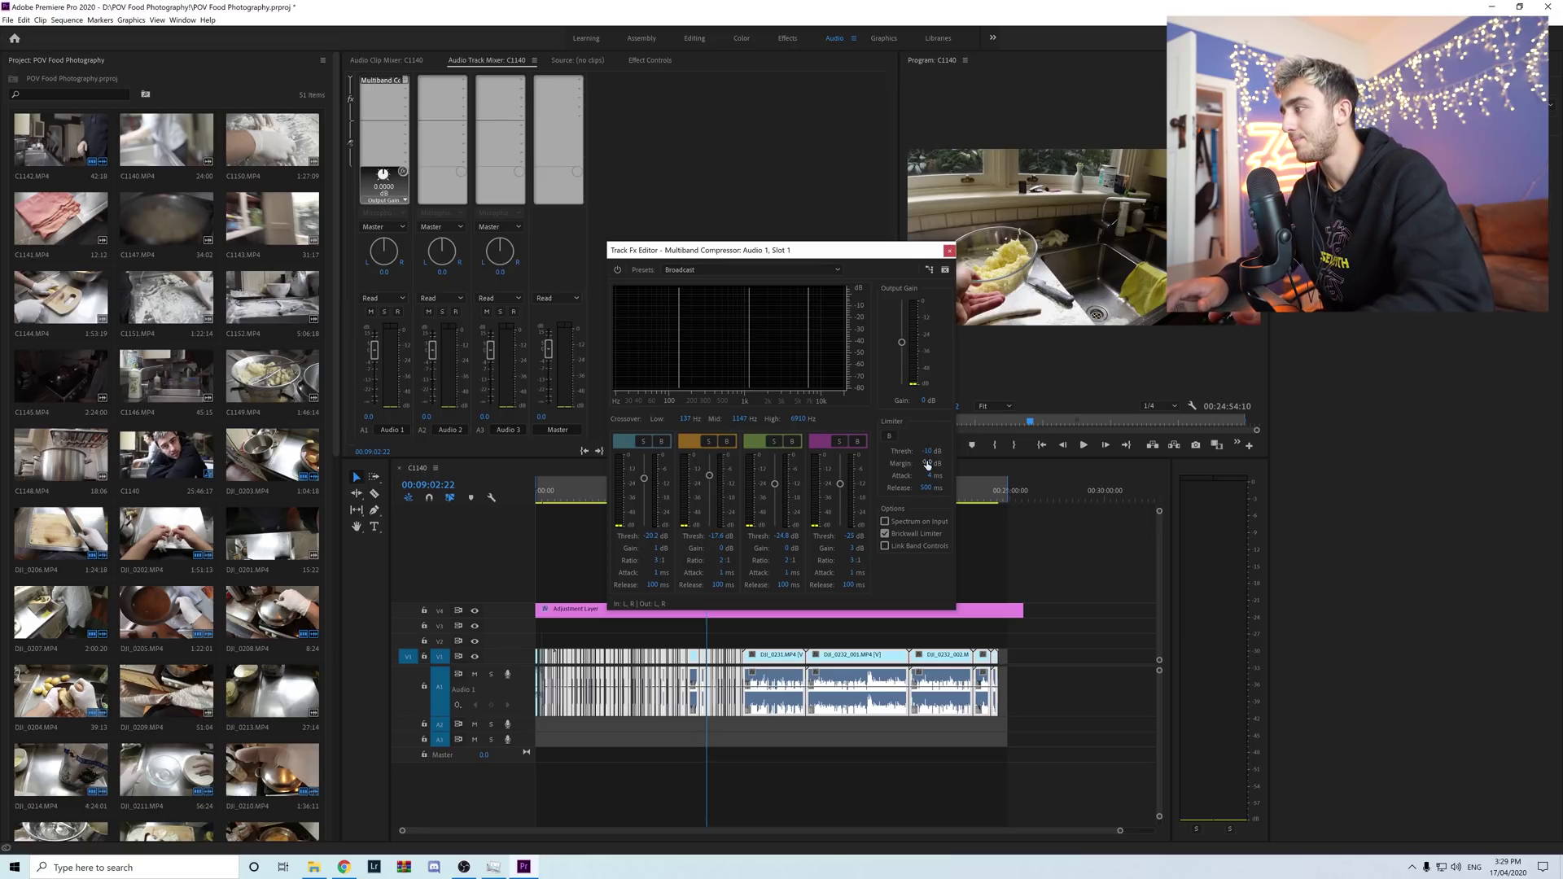
pyautogui.click(949, 251)
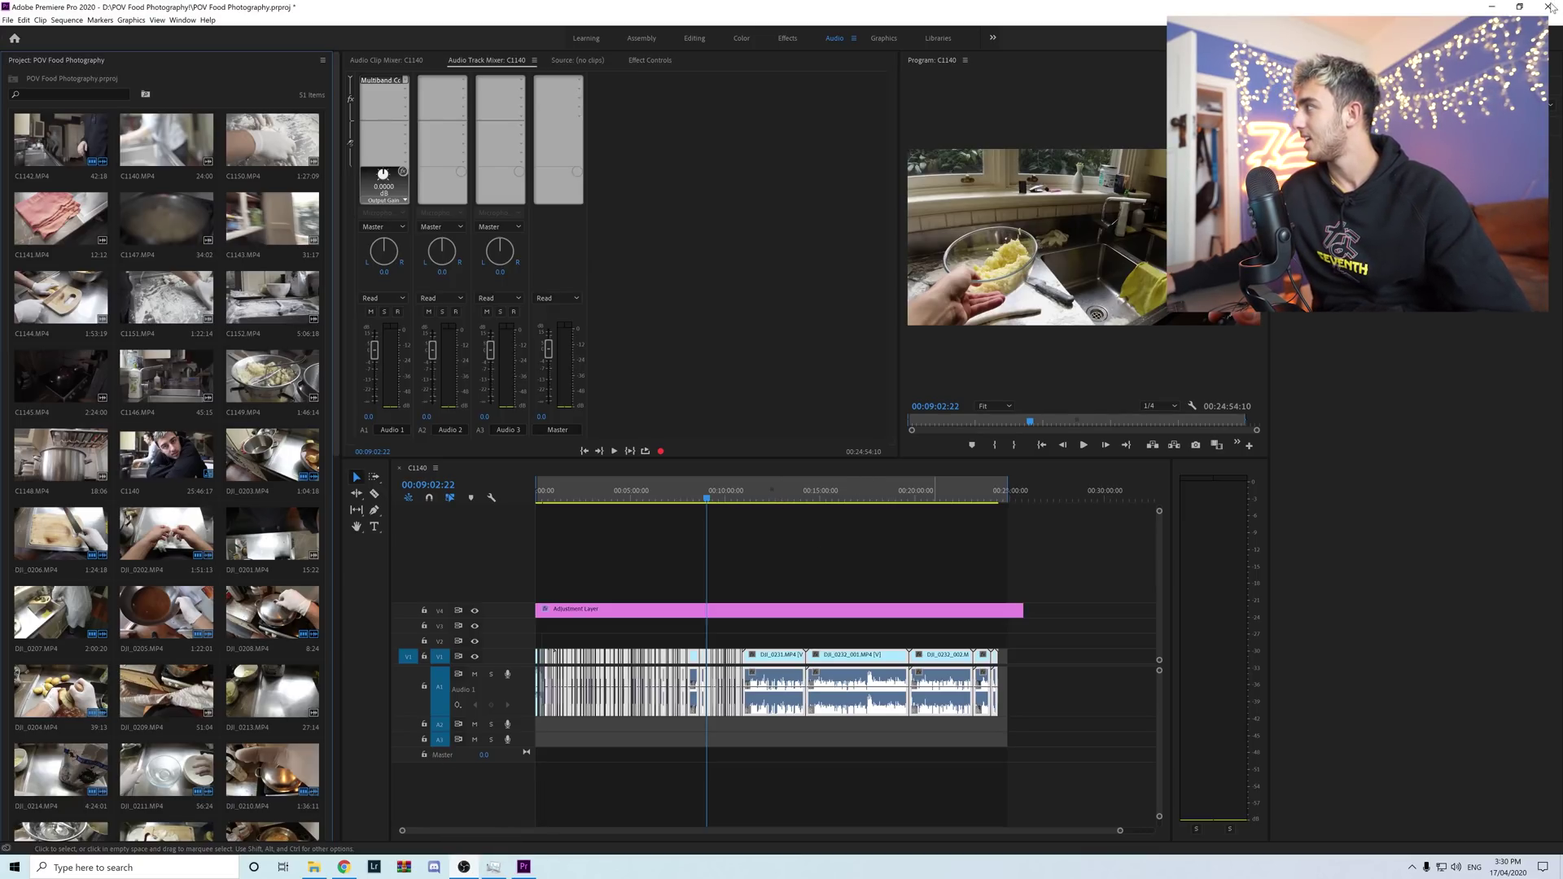
# - Bring up the Windows taskbar menu to reach Task Manager
pyautogui.rightClick(659, 873)
# - Select every clip in the C1140 sequence and move the playhead to the sequence end
pyautogui.click(615, 815)
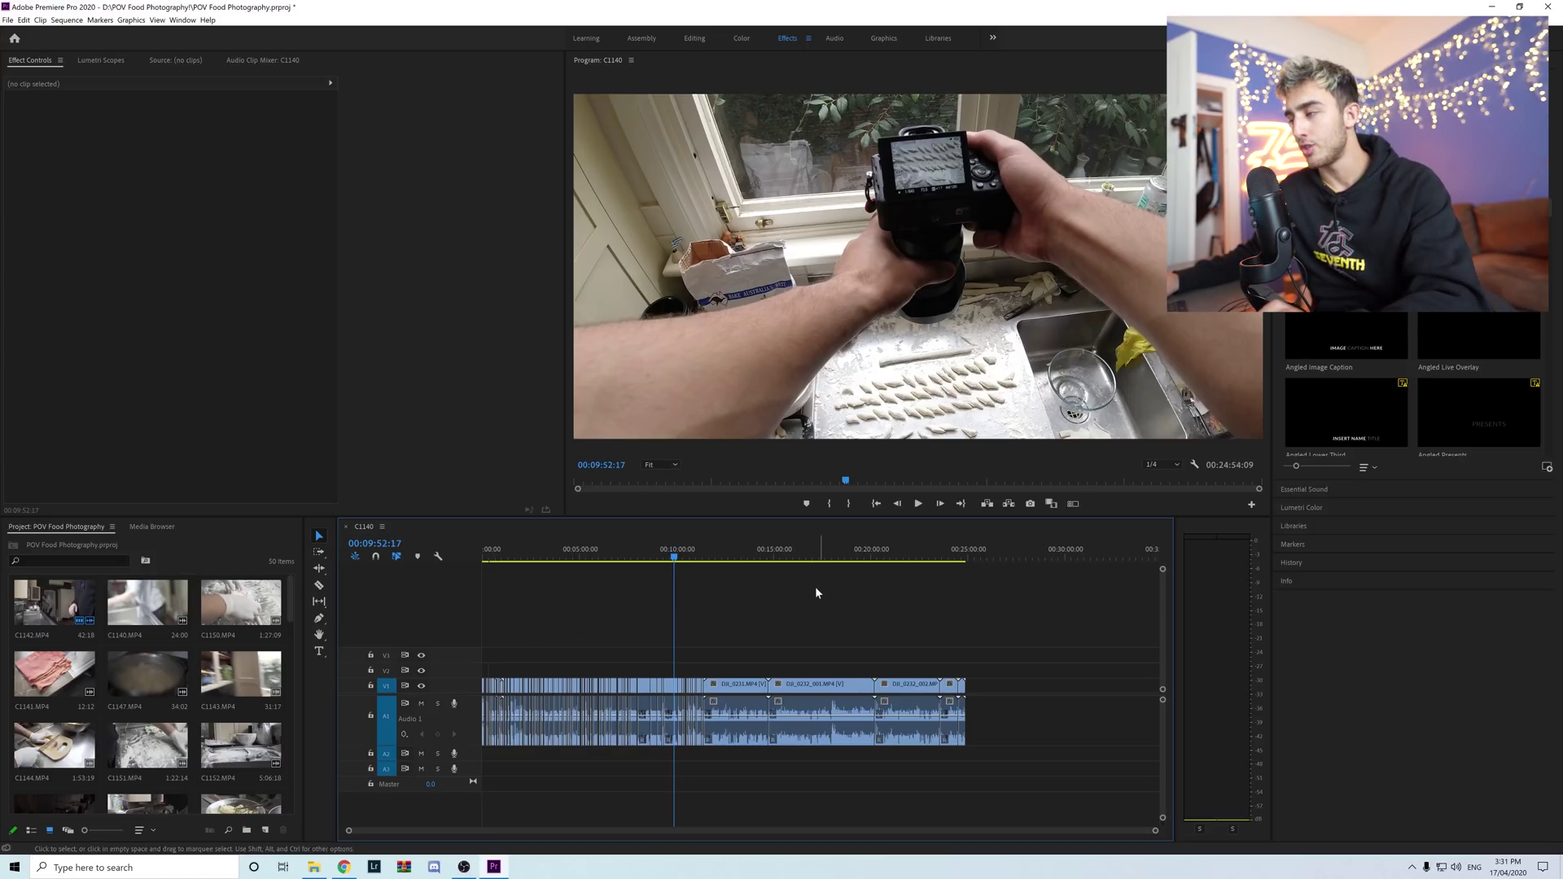
pyautogui.click(489, 553)
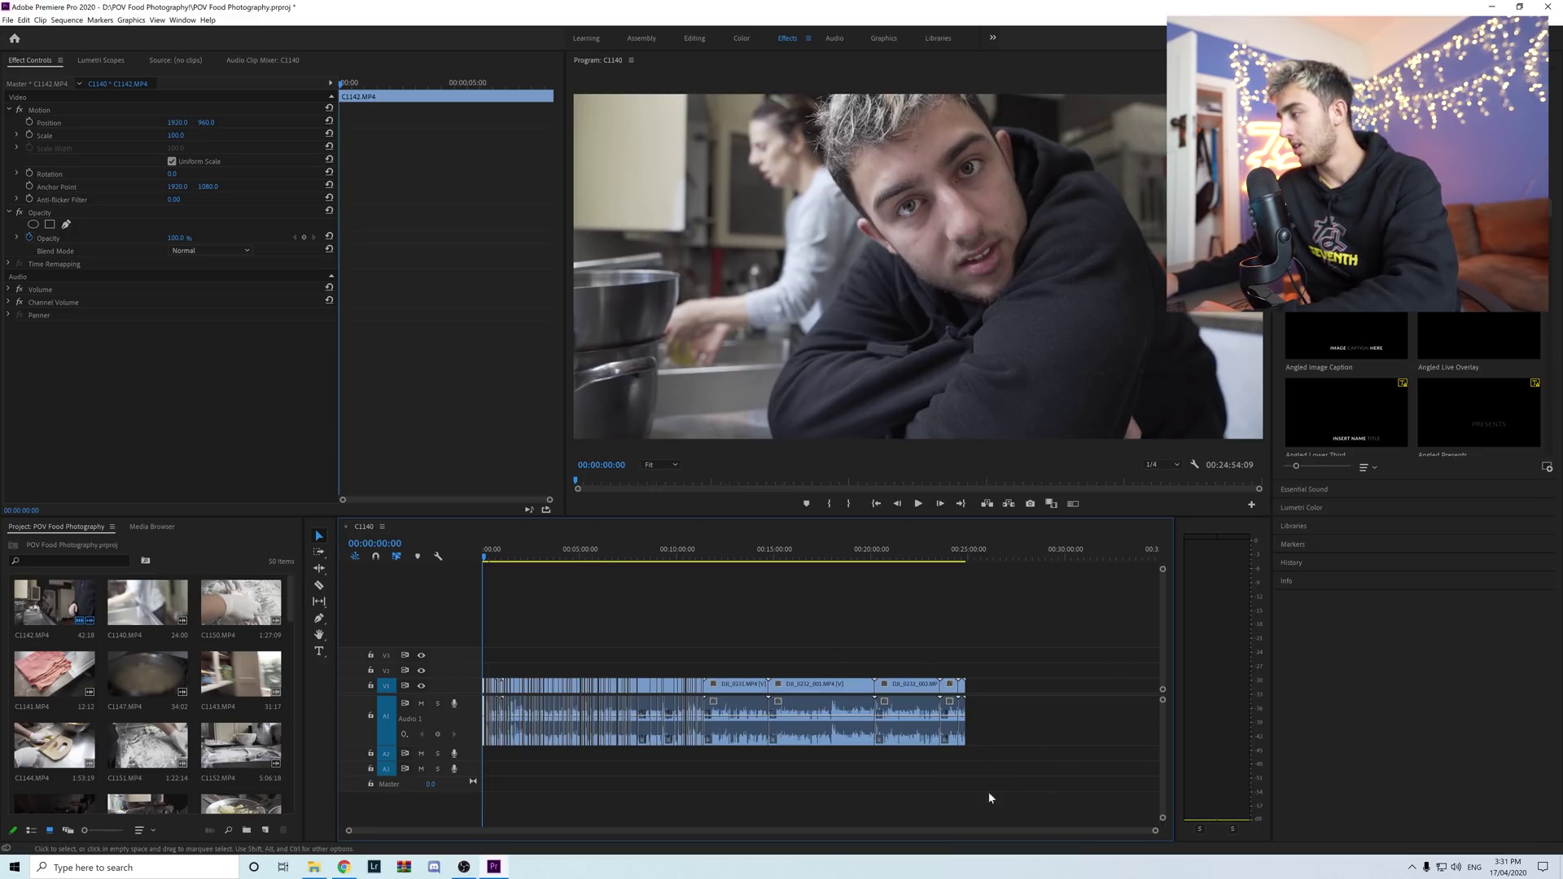
pyautogui.hotkey('ctrl', 'a')
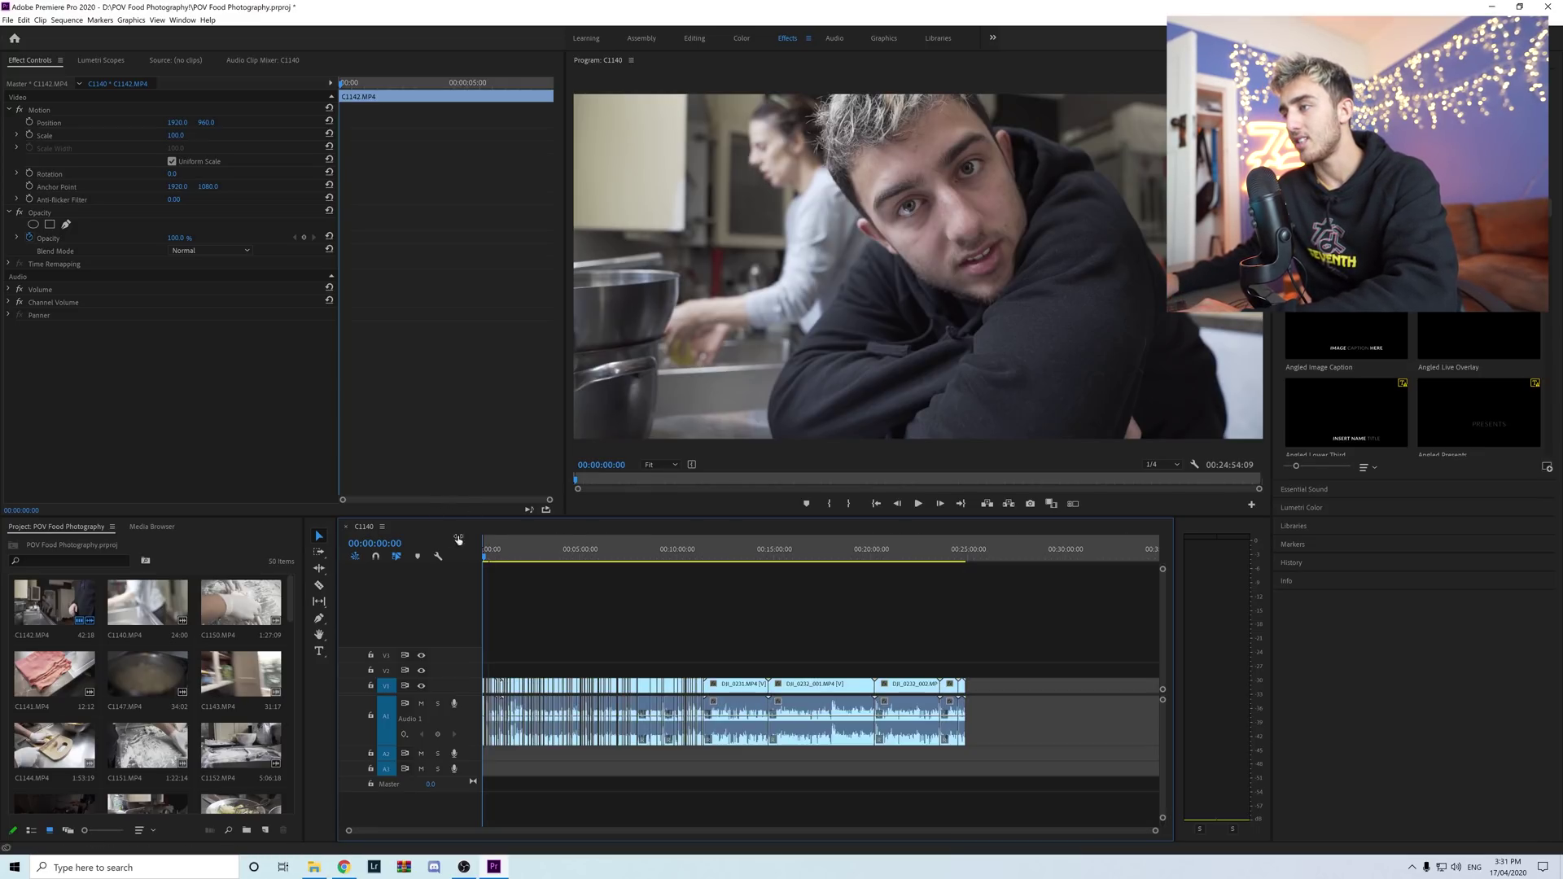
pyautogui.moveTo(872, 554); pyautogui.dragTo(965, 553)
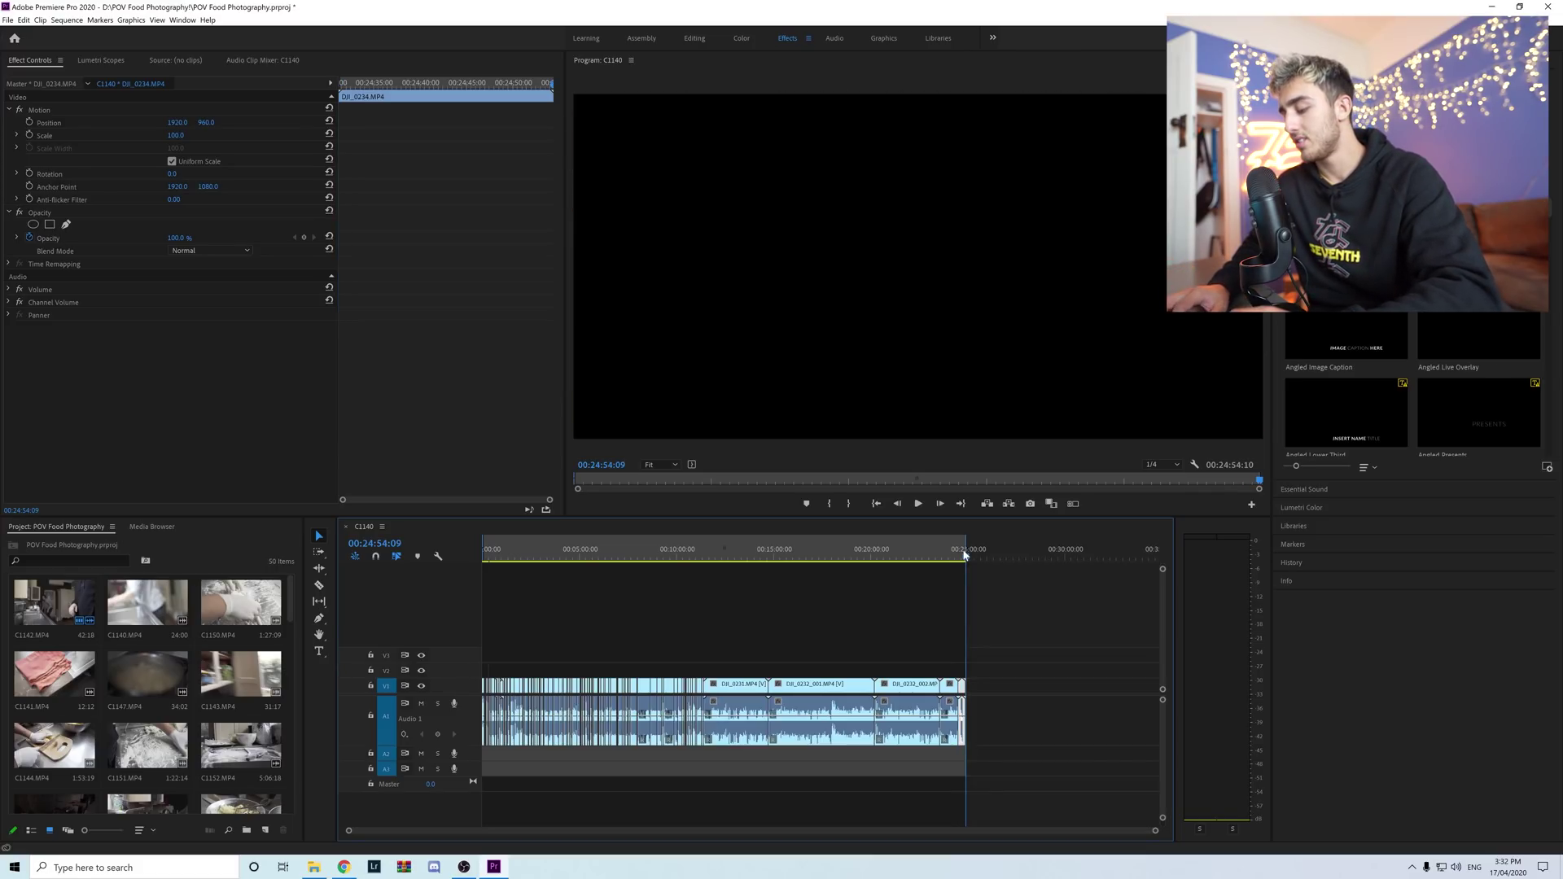
# - Open the export settings, set the output file to C1140.mp4, and enable Render at Maximum Depth
pyautogui.hotkey('ctrl', 'm')
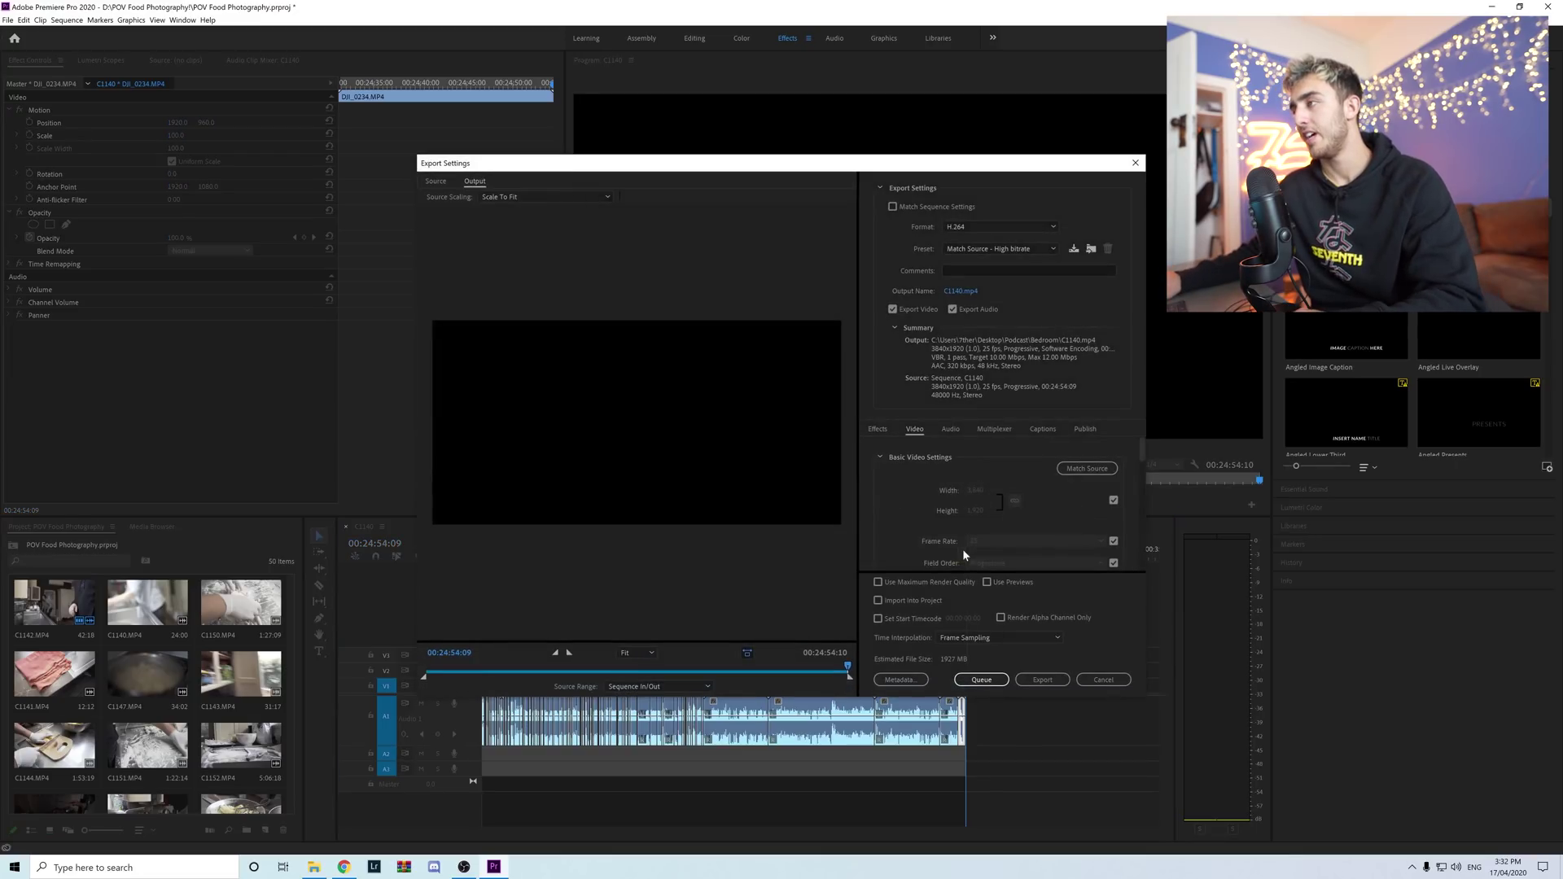
pyautogui.click(957, 291)
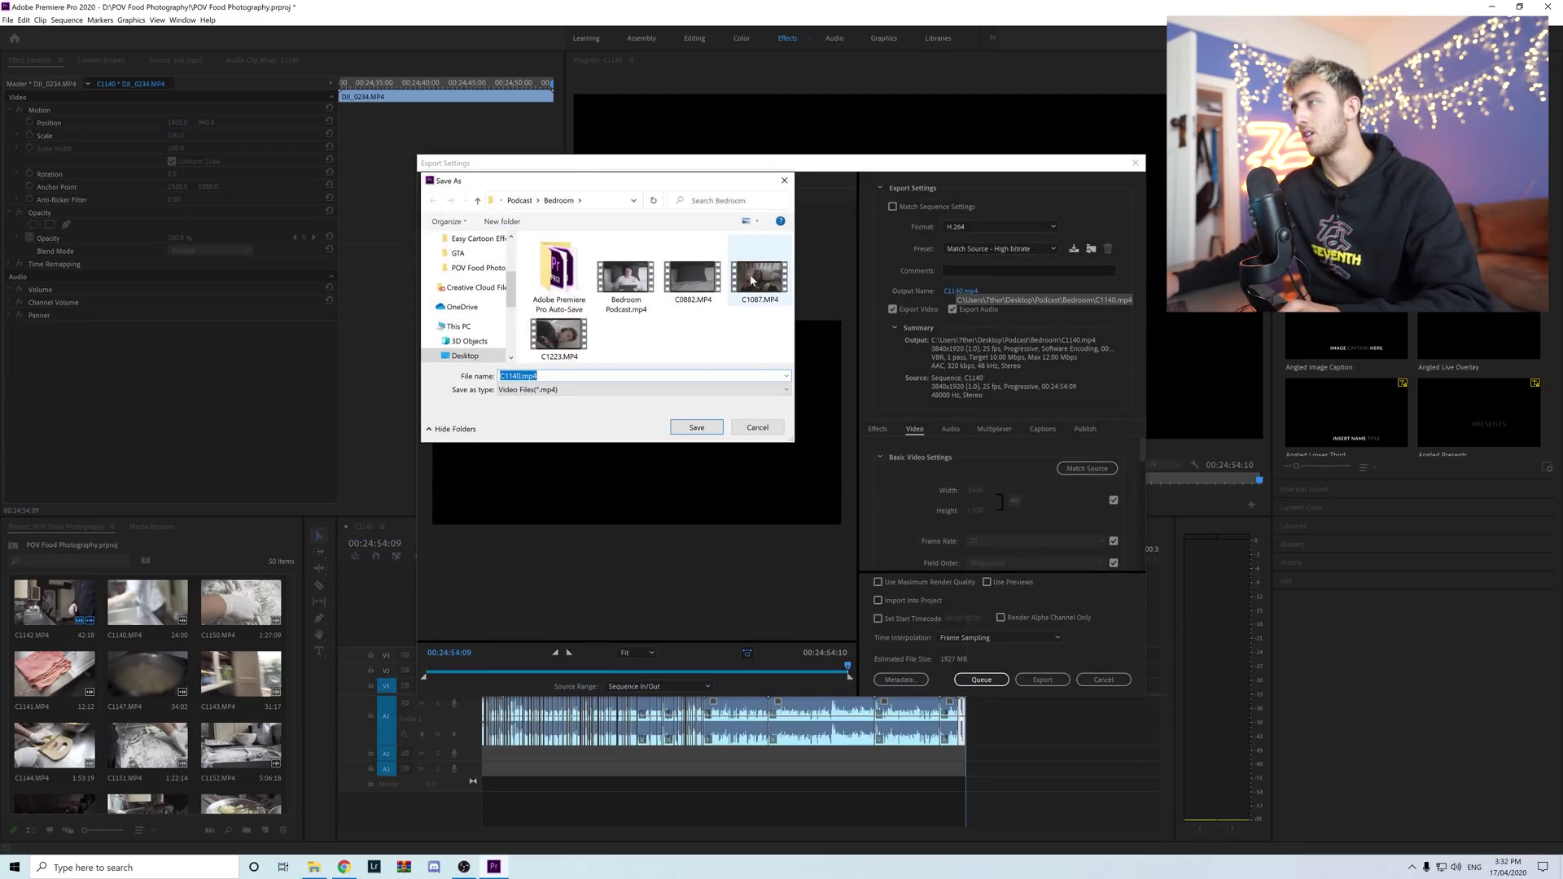
pyautogui.click(696, 428)
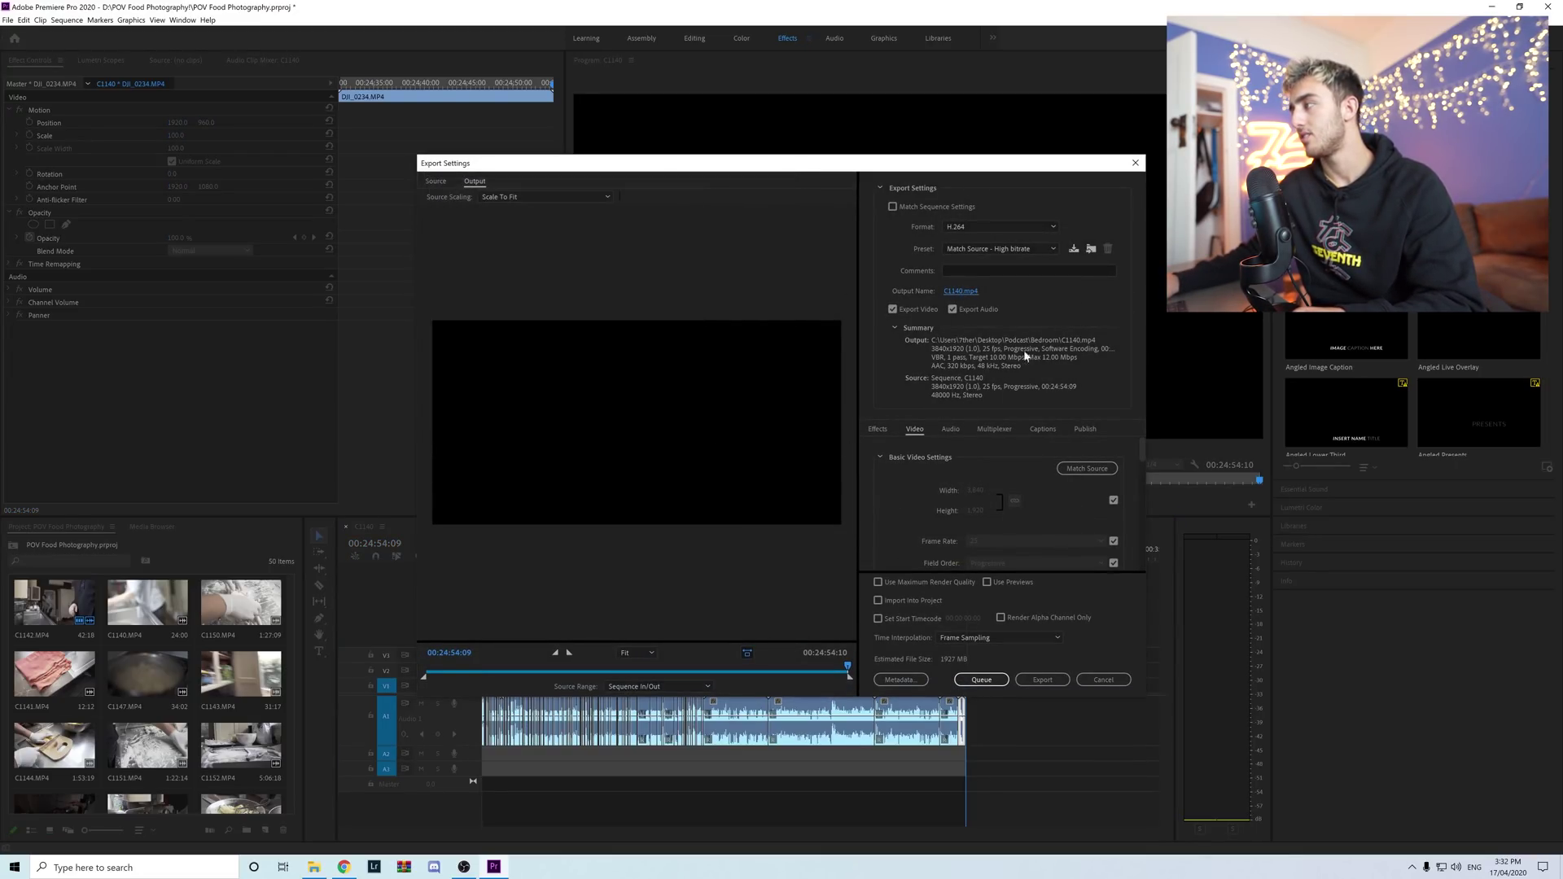
pyautogui.scroll(-1, 908, 505)
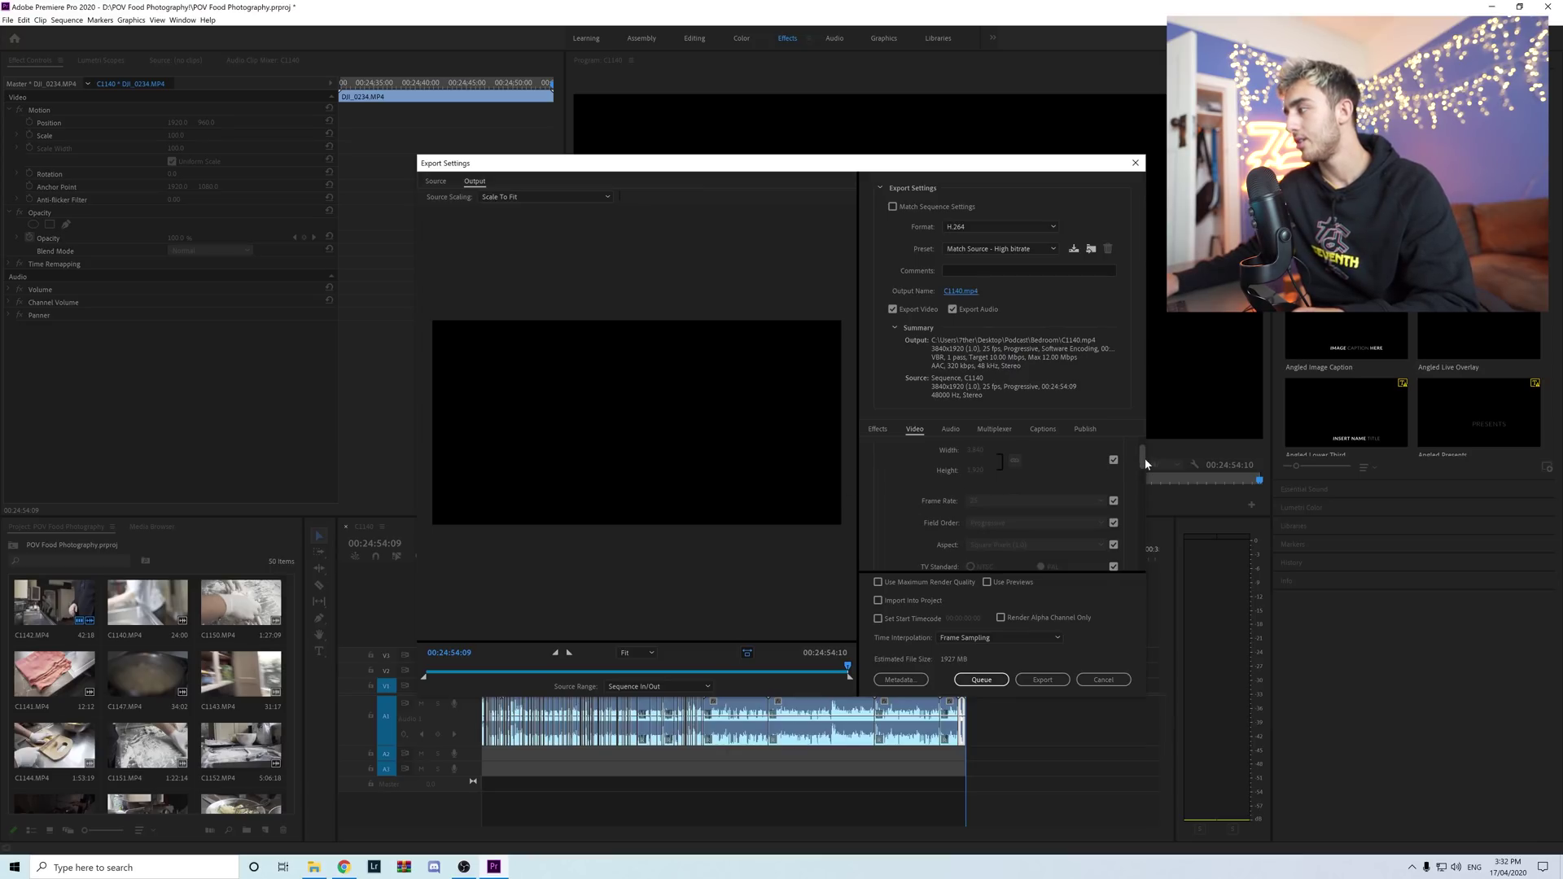
pyautogui.moveTo(1144, 461); pyautogui.dragTo(1147, 477)
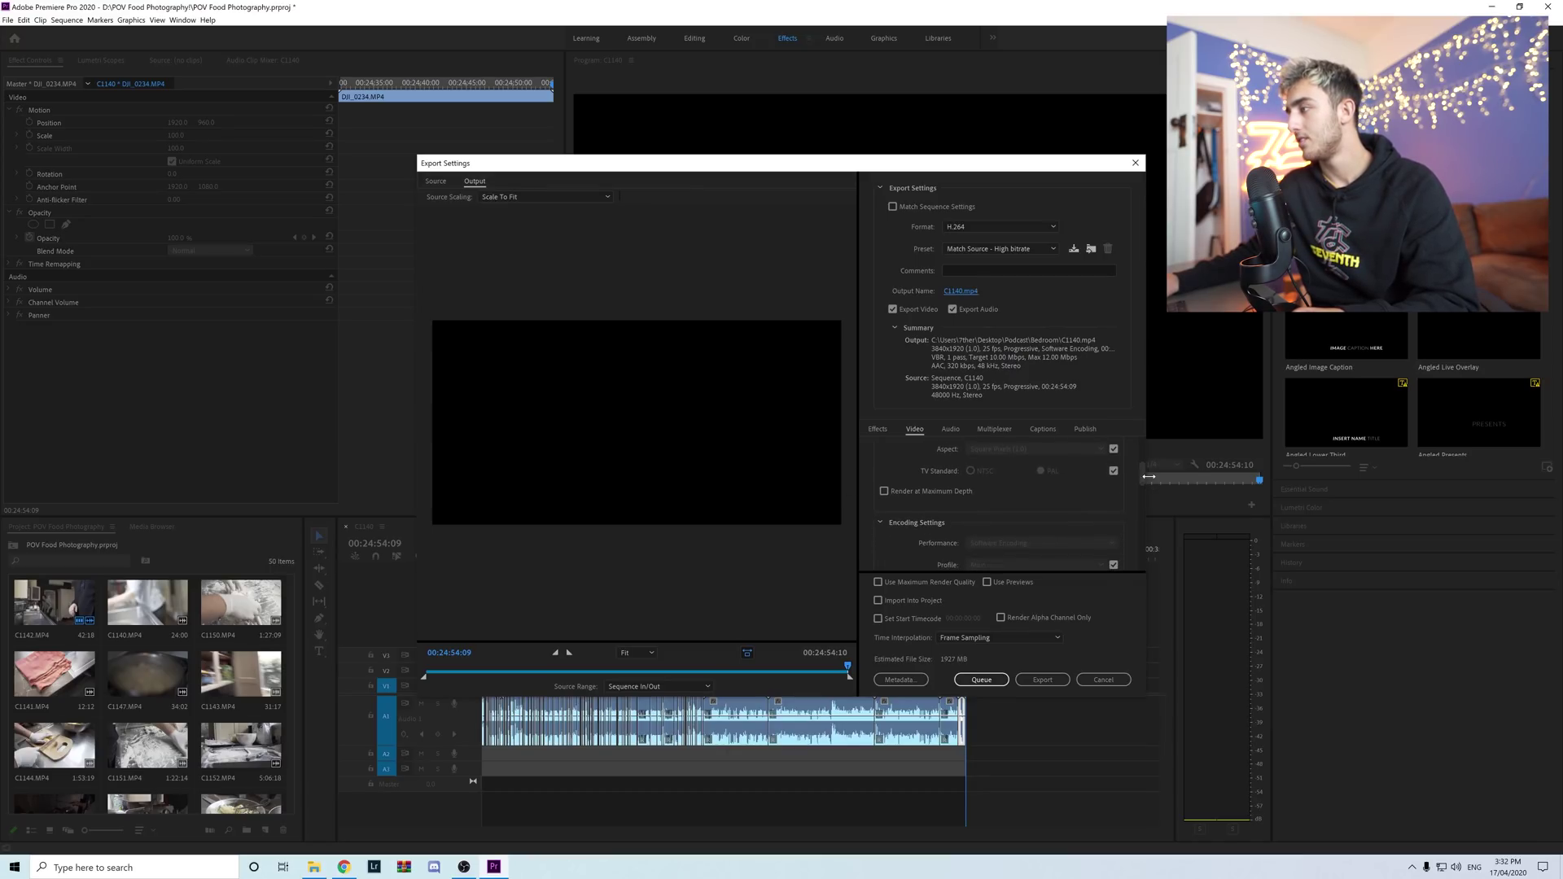
pyautogui.click(883, 491)
# - Set VBR 2 pass encoding with 30 Mbps target, 60 Mbps maximum, and Use Maximum Render Quality
pyautogui.scroll(-5, 1124, 528)
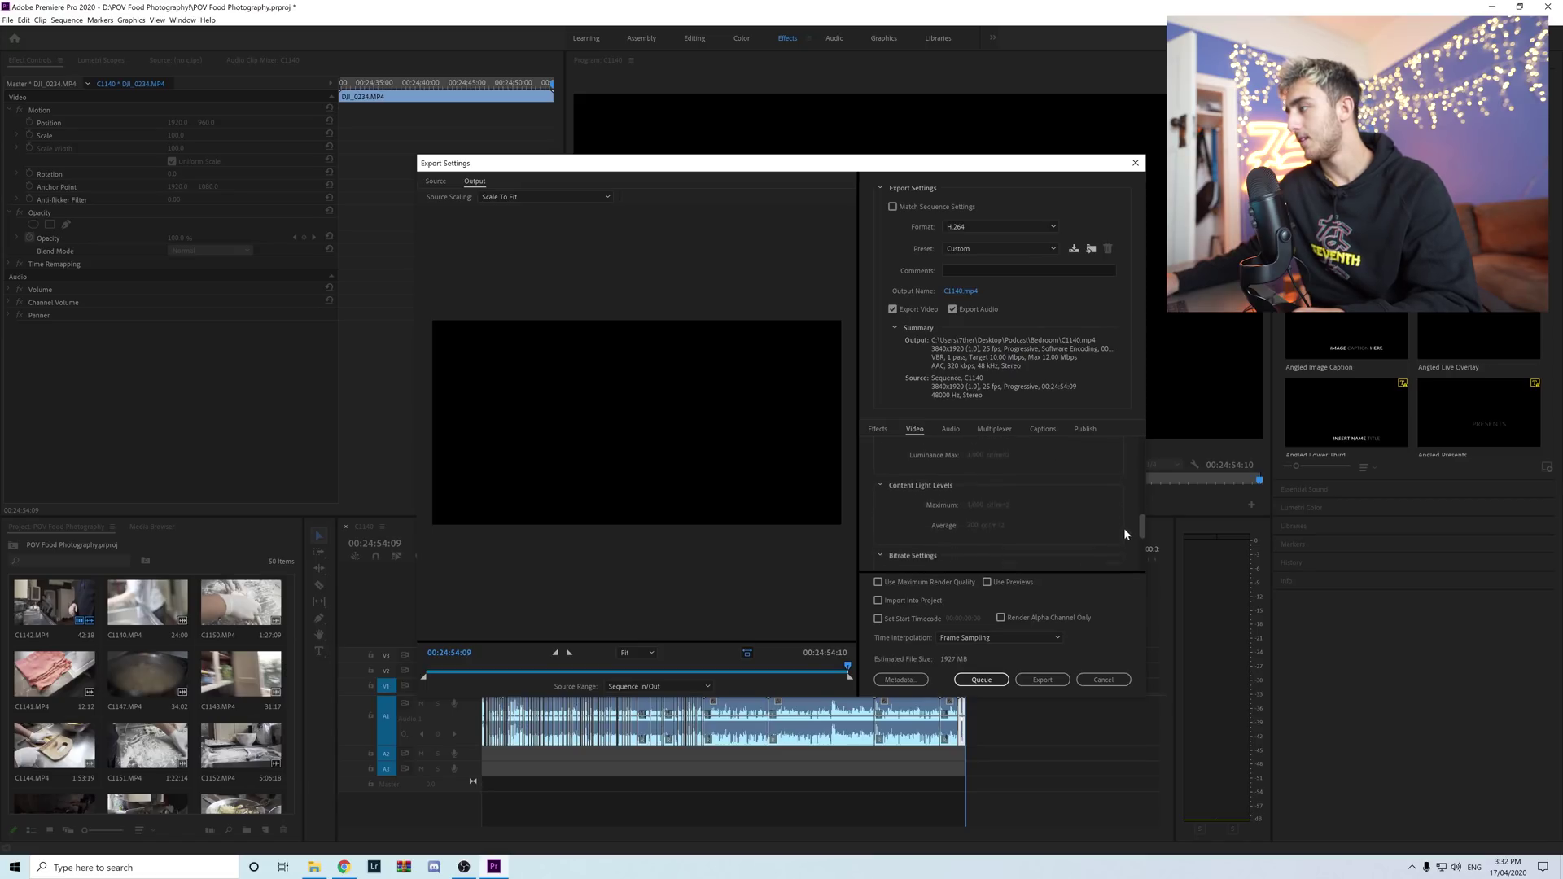
pyautogui.click(1068, 477)
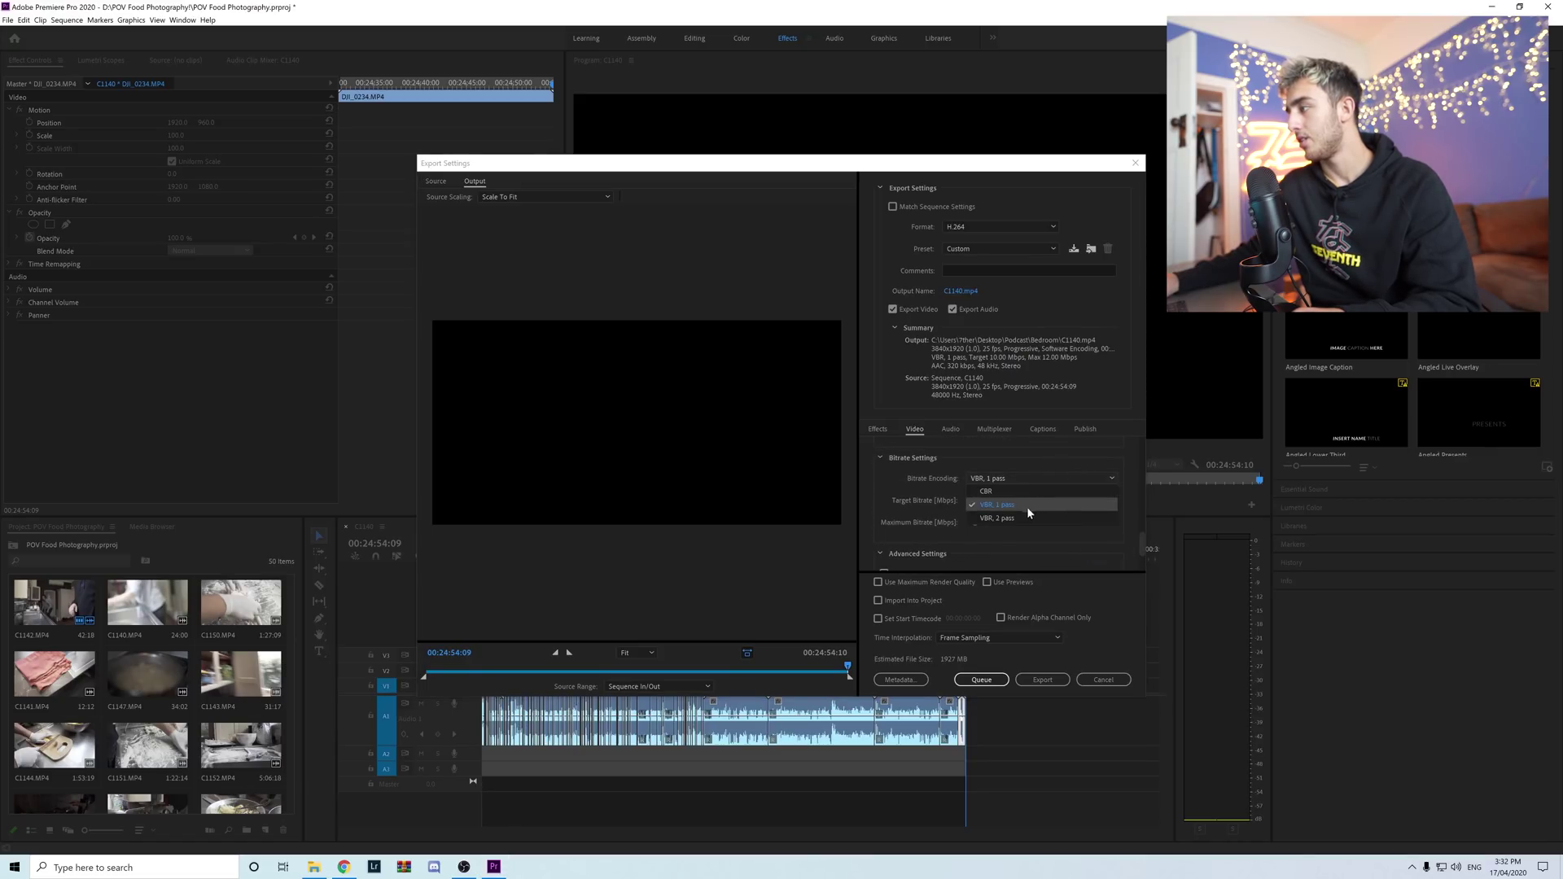
pyautogui.click(1023, 512)
pyautogui.click(1096, 502)
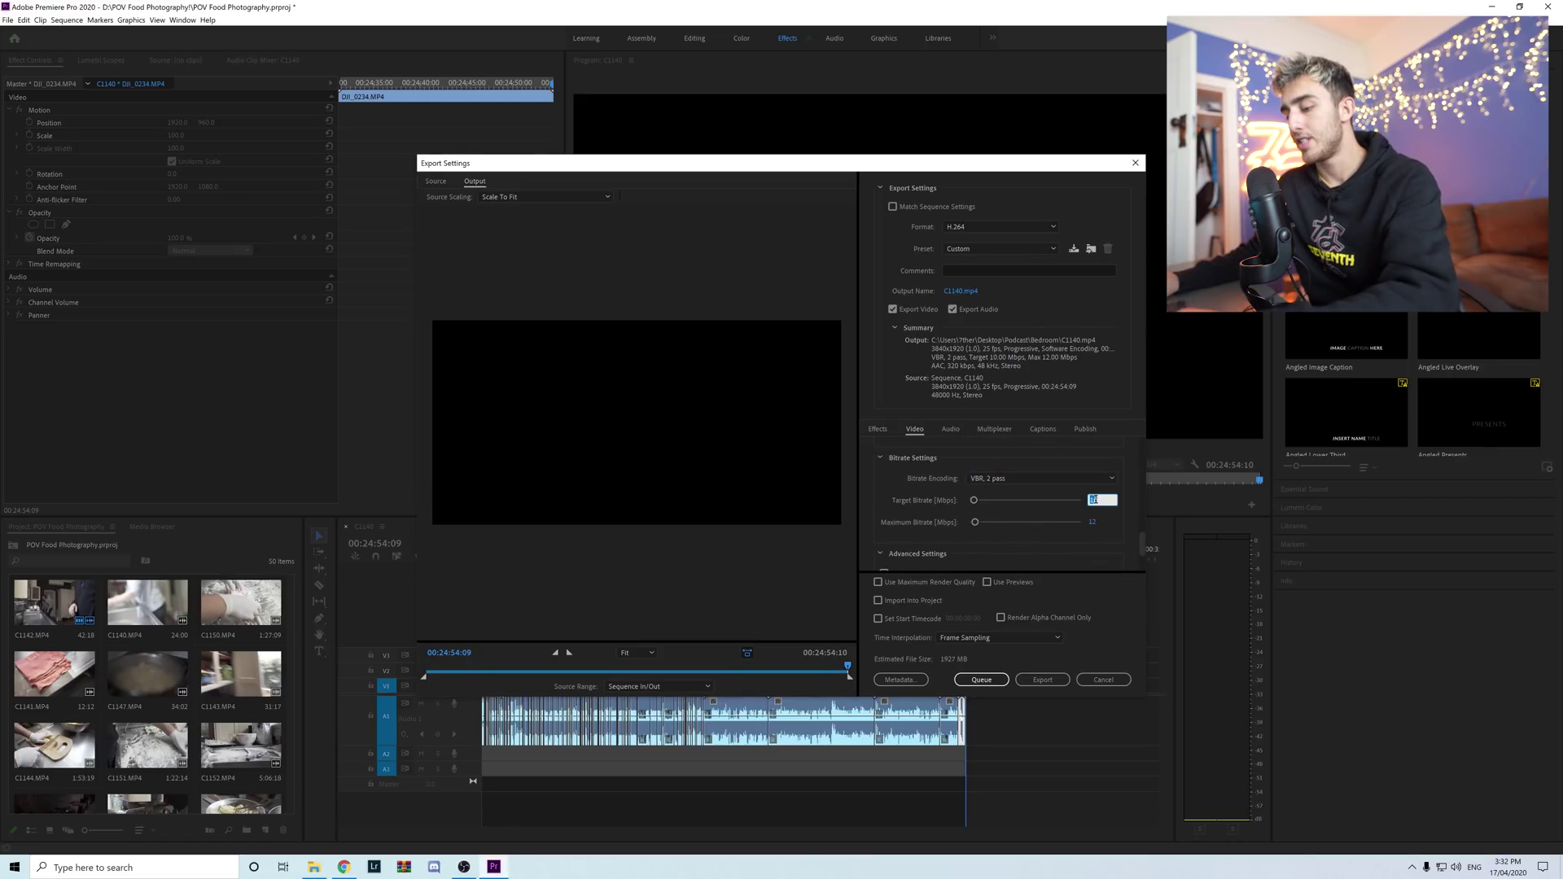
pyautogui.write('30')
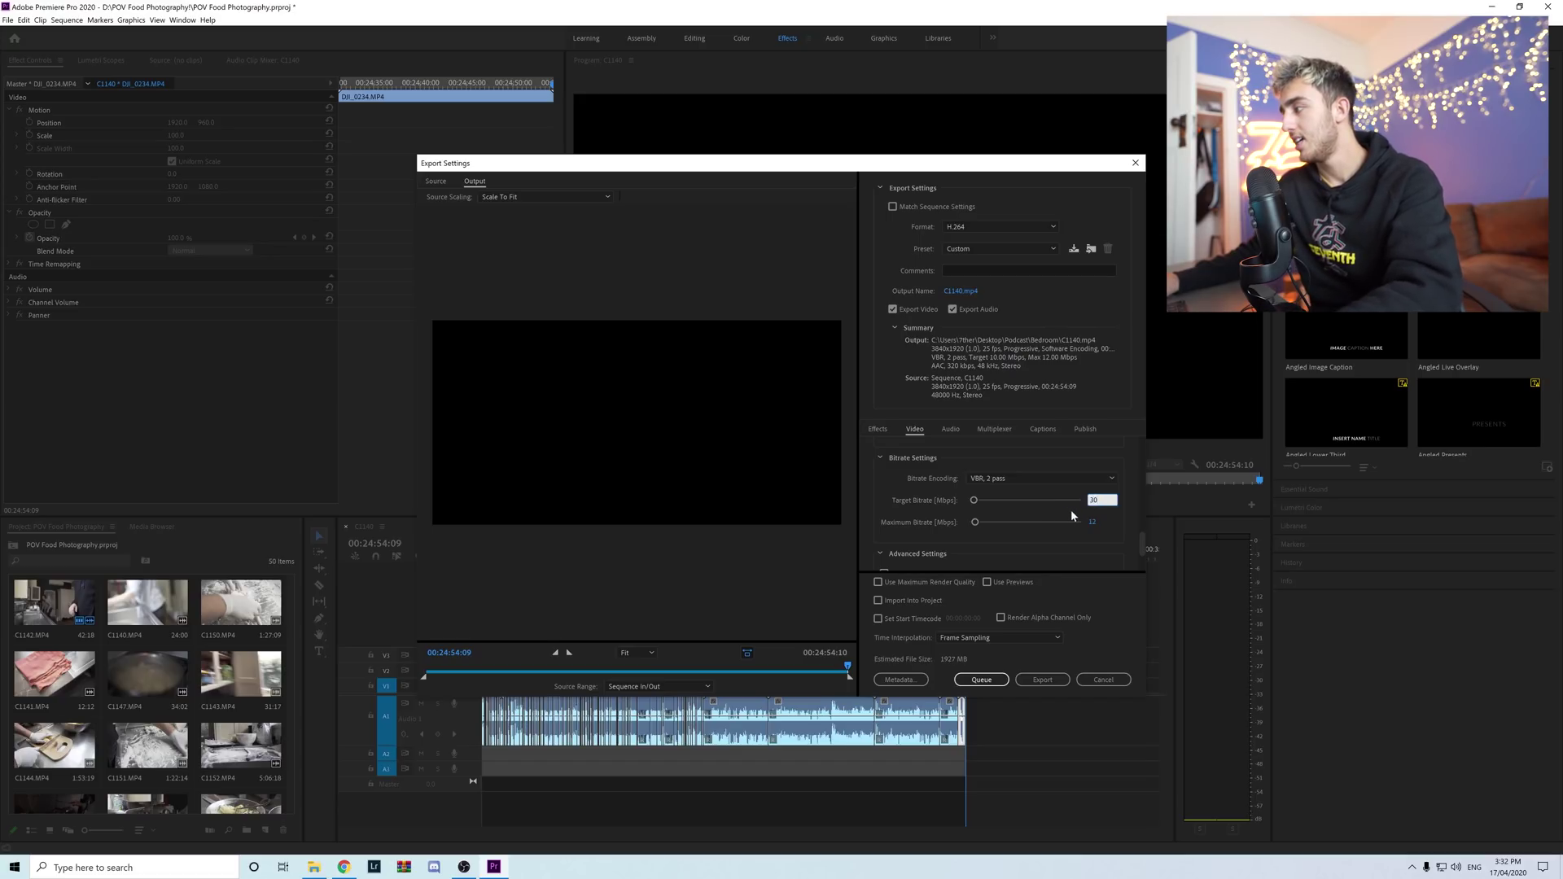
pyautogui.click(1096, 522)
pyautogui.write('60')
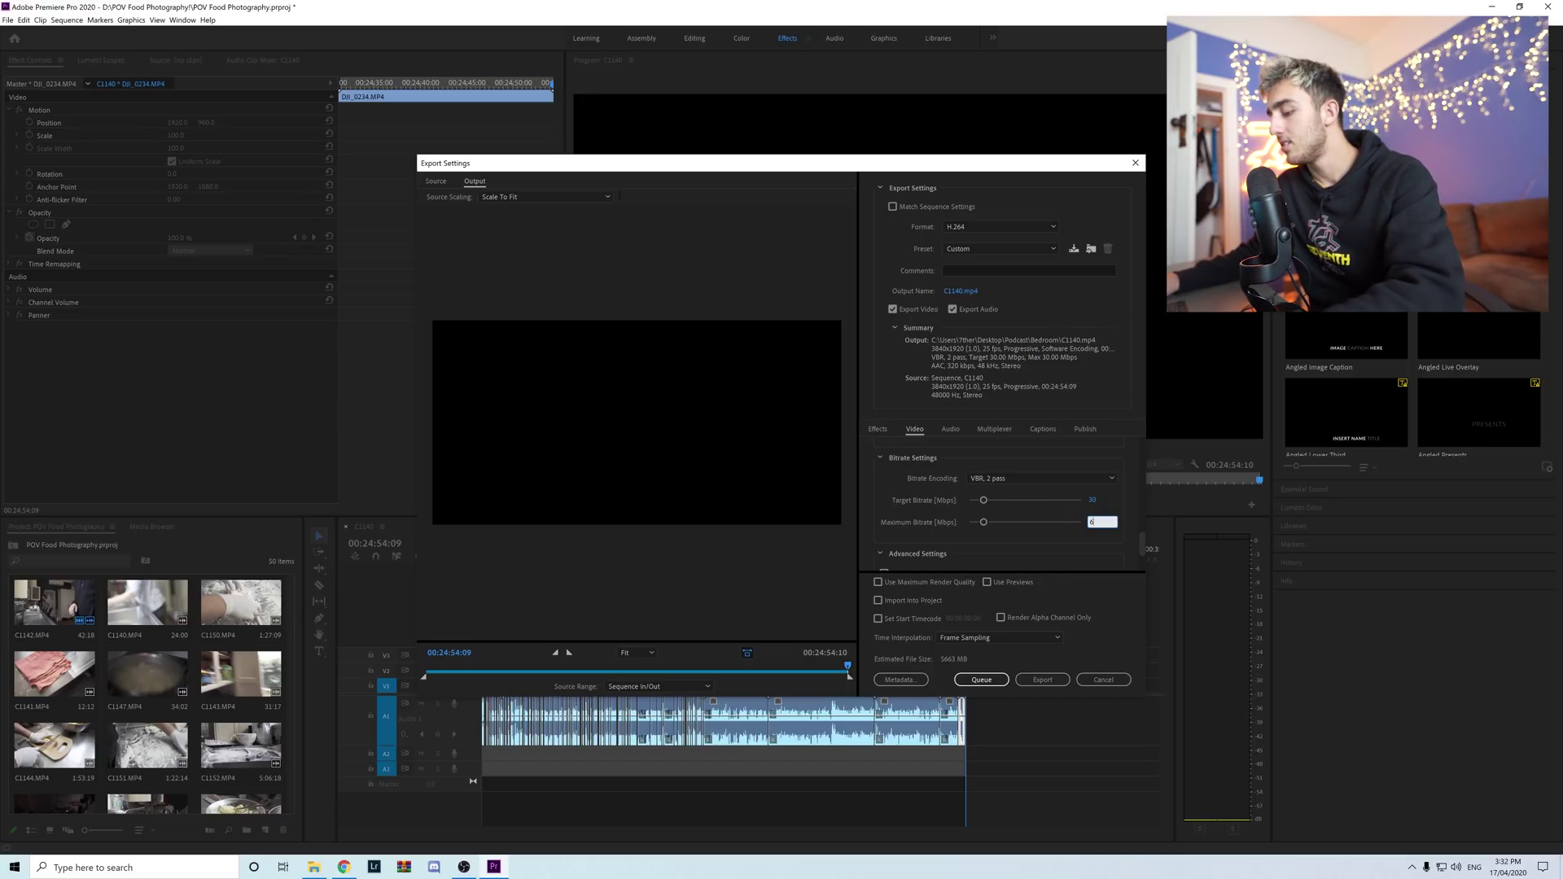
pyautogui.click(895, 495)
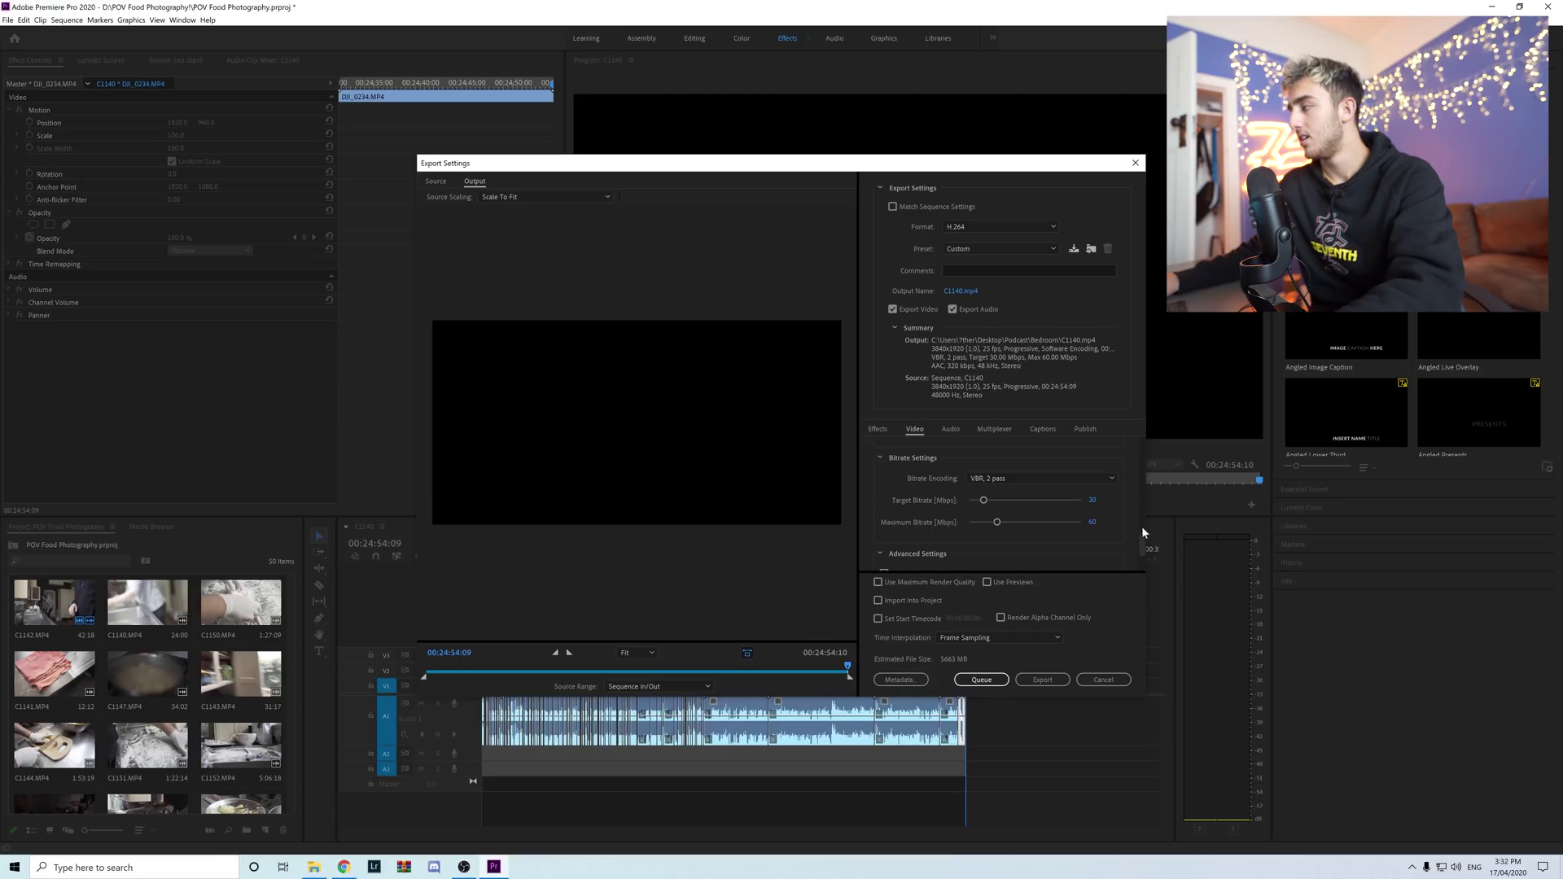
pyautogui.scroll(-2, 1139, 537)
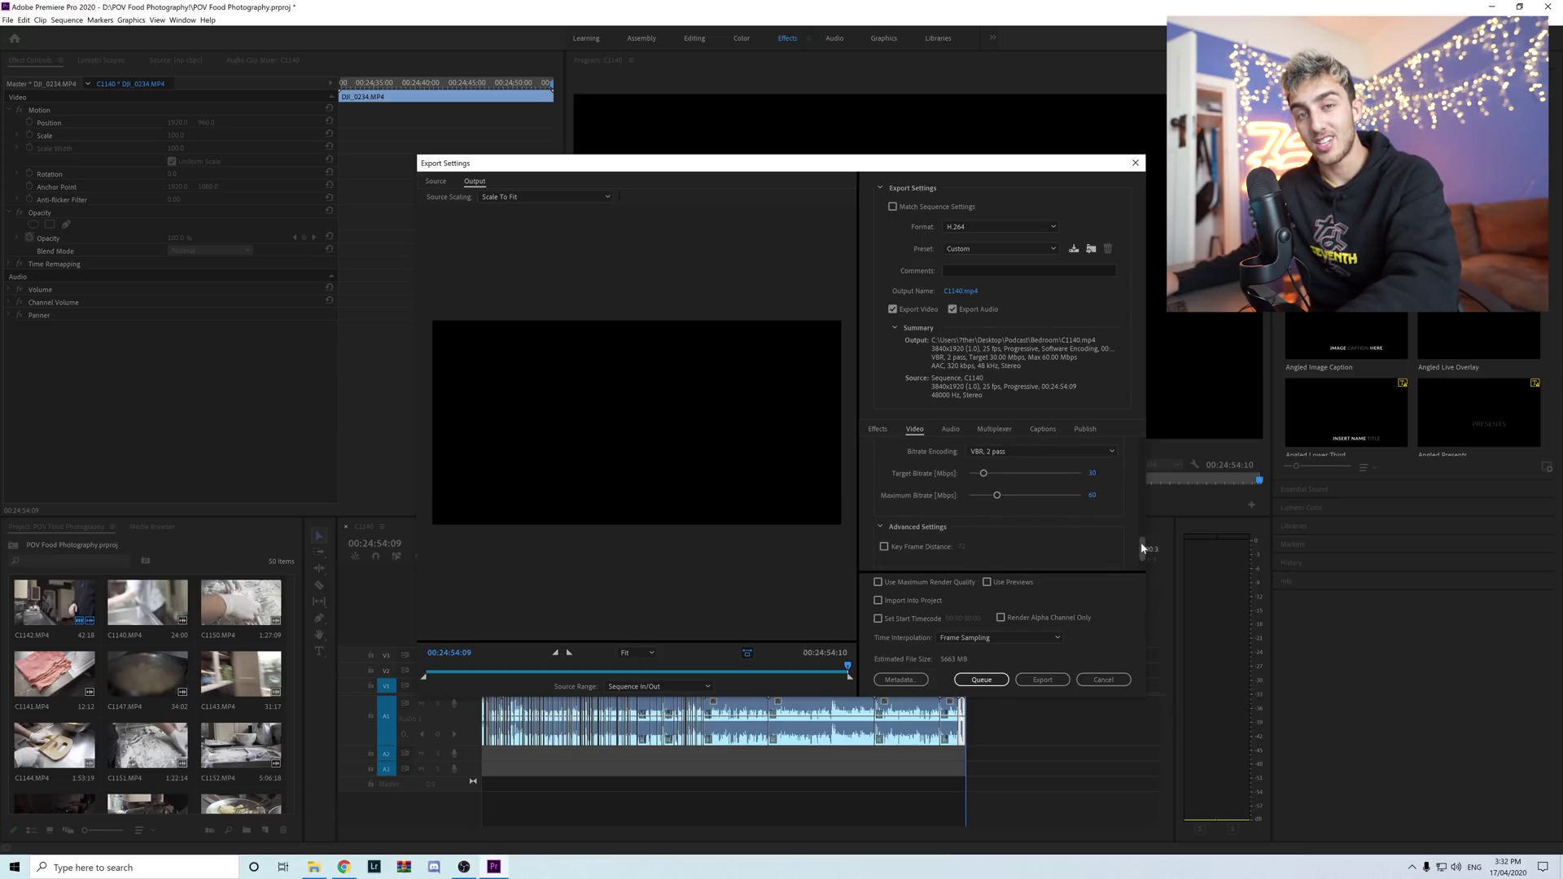
pyautogui.scroll(-4, 1131, 541)
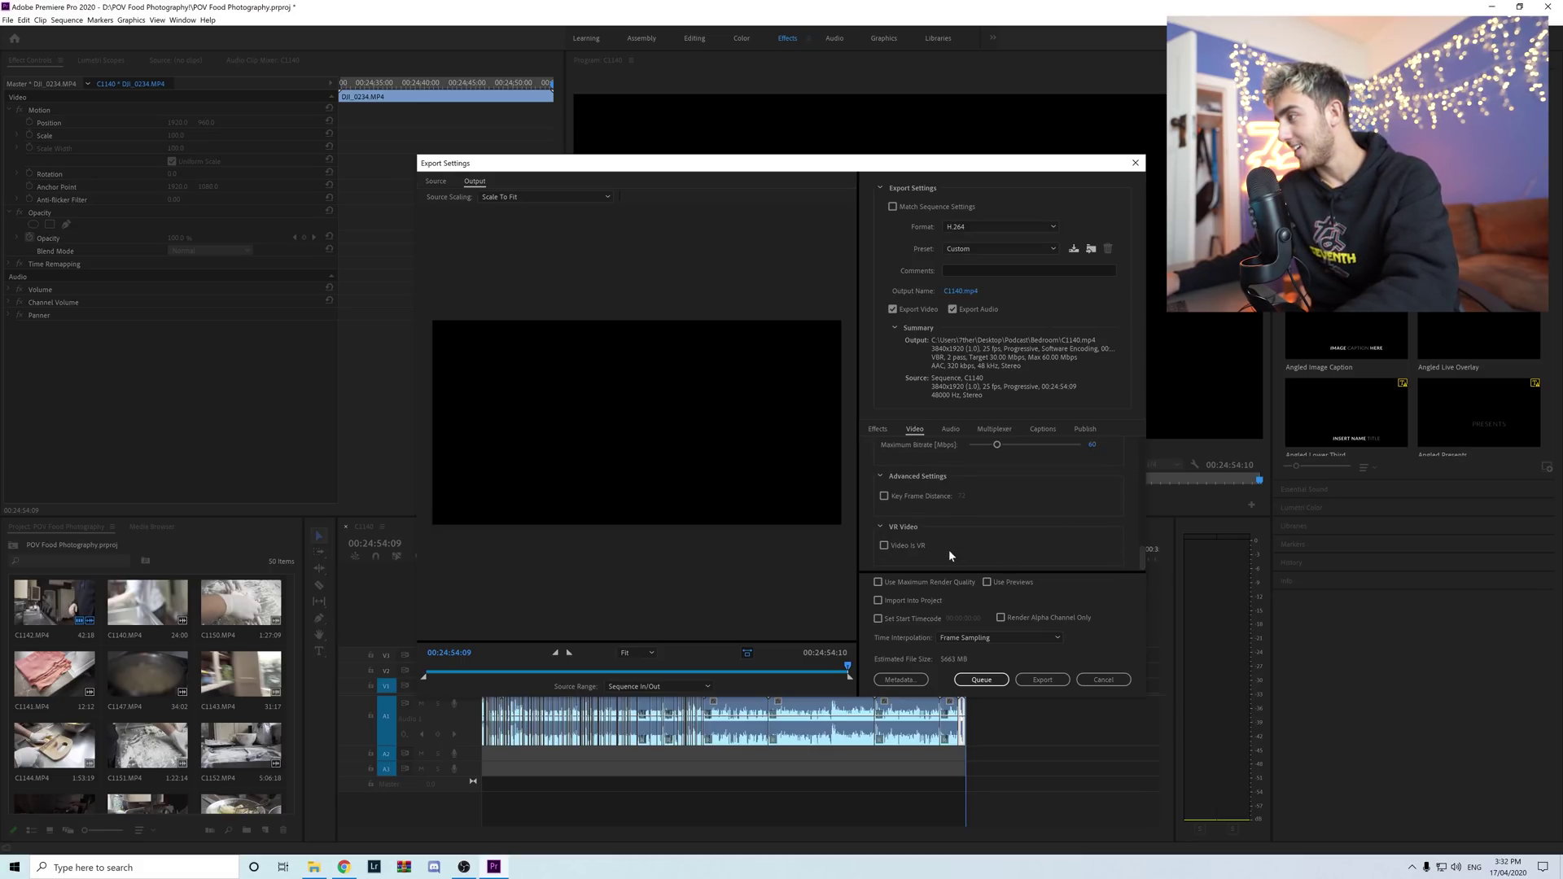
pyautogui.click(881, 580)
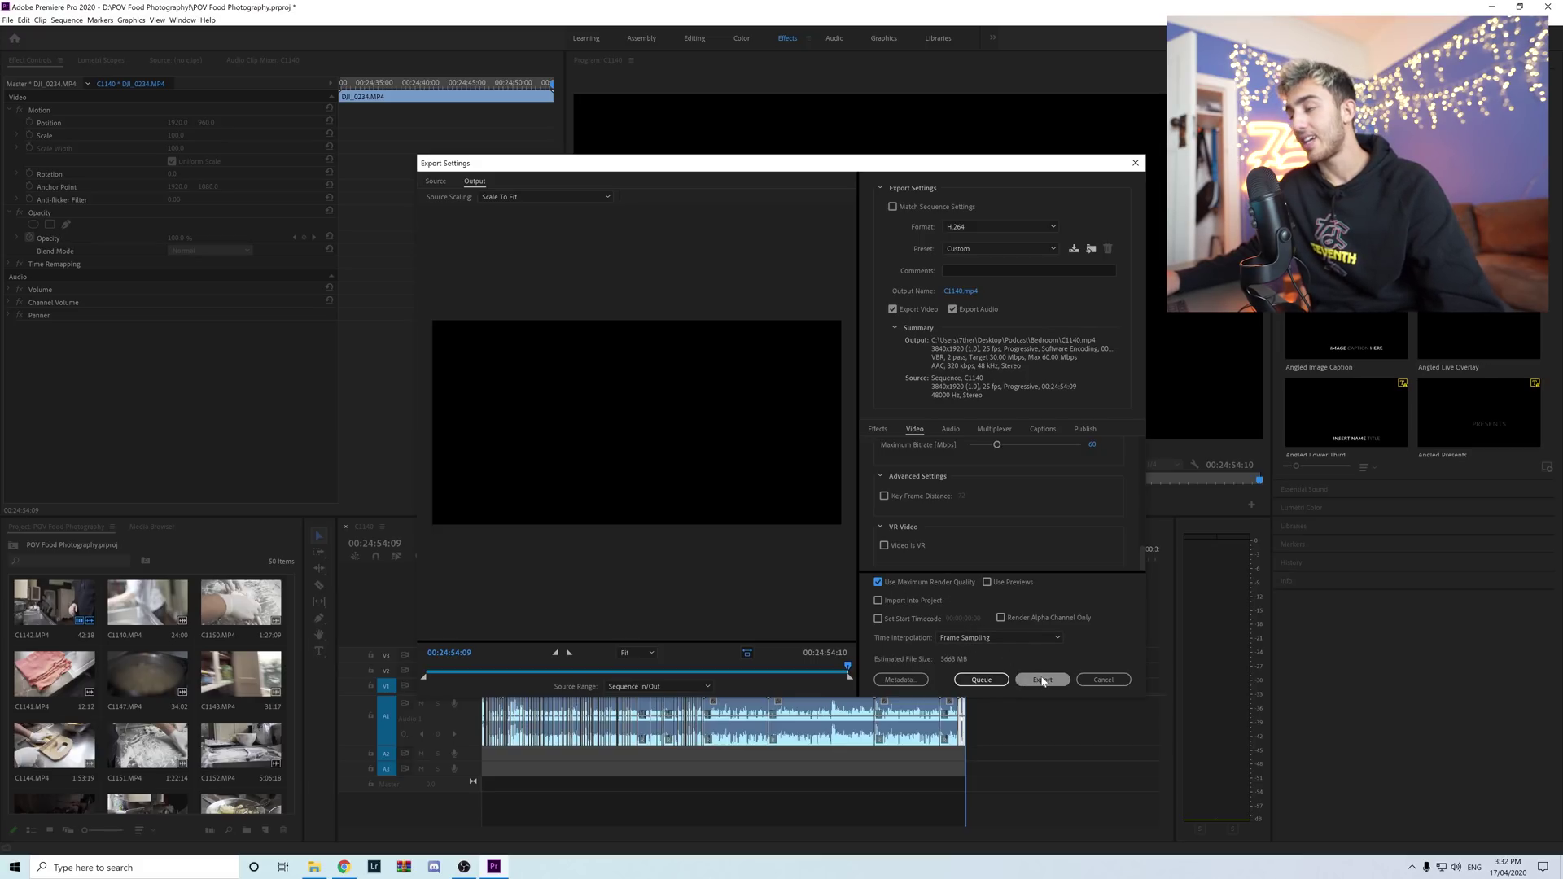
# - Queue the C1140.mp4 H.264 export and select its new entry in Media Encoder's queue
pyautogui.click(981, 679)
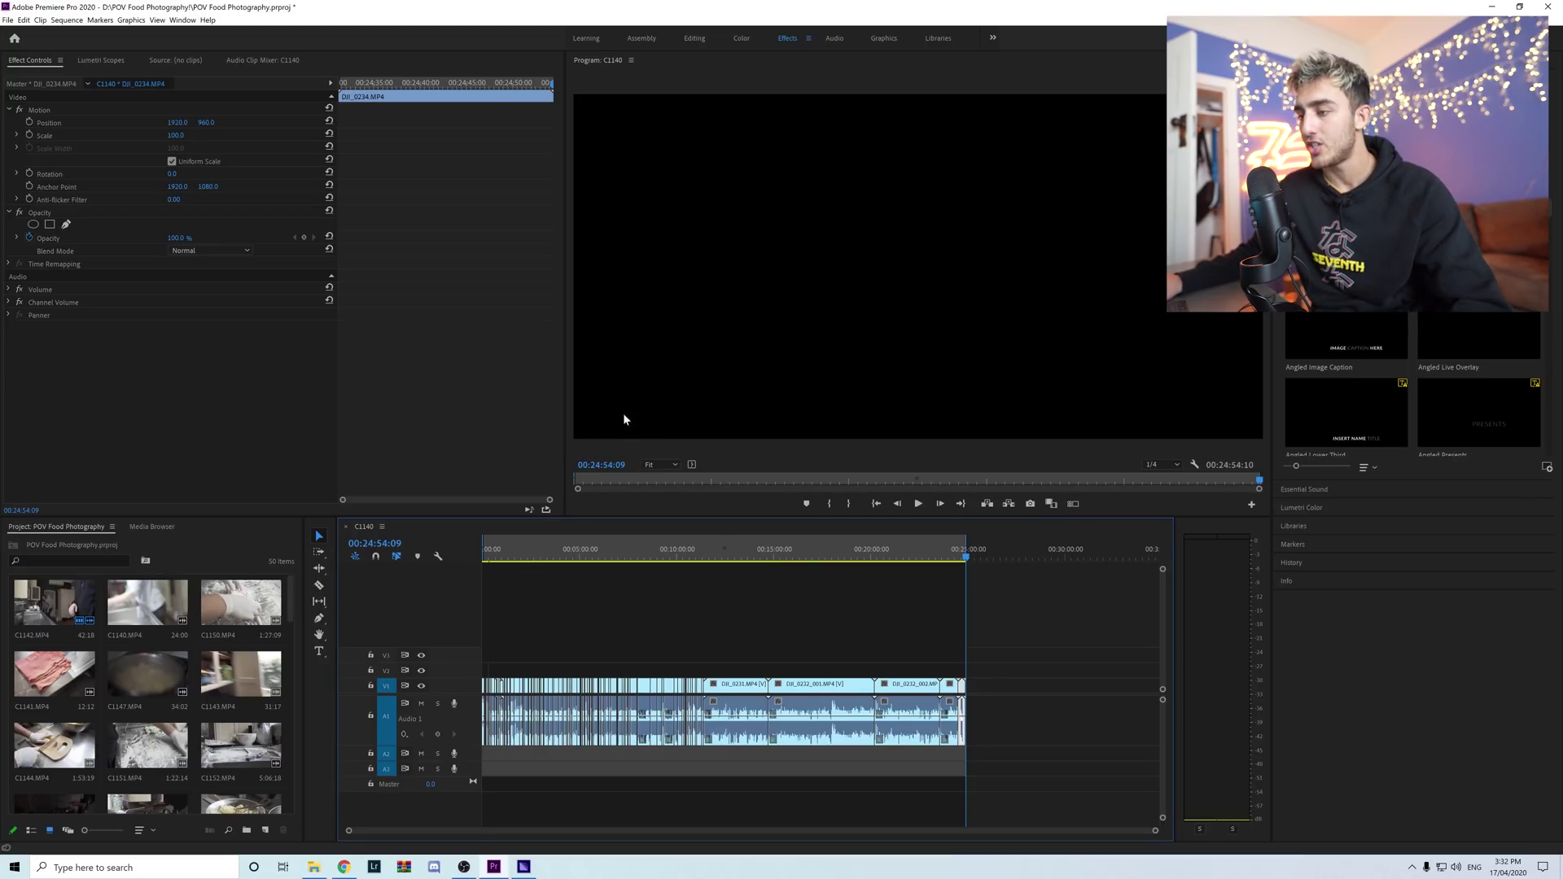
pyautogui.click(523, 867)
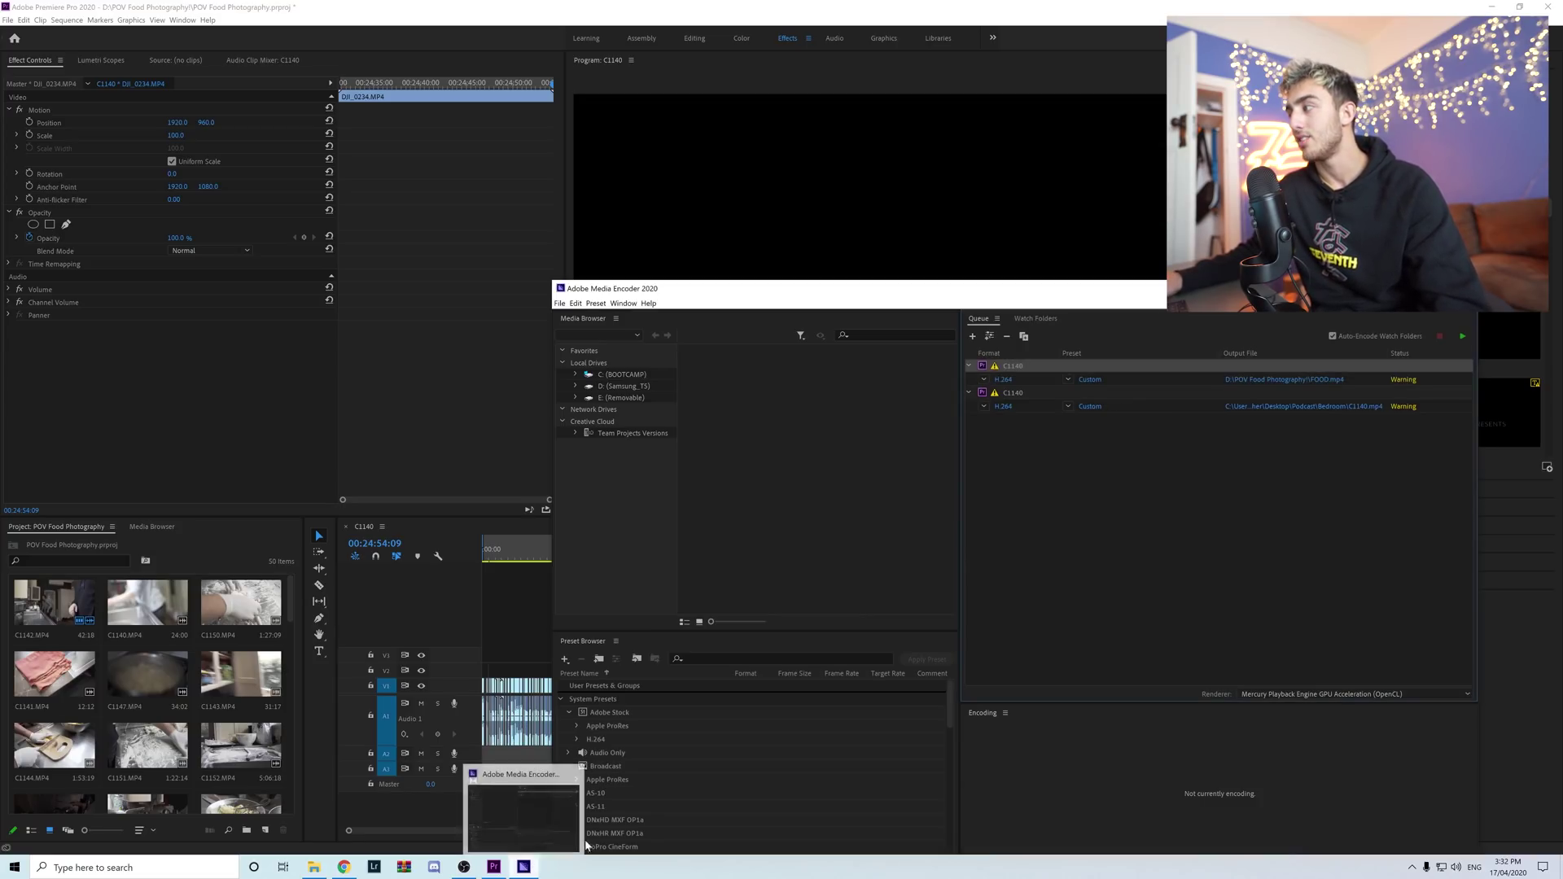
pyautogui.click(1182, 406)
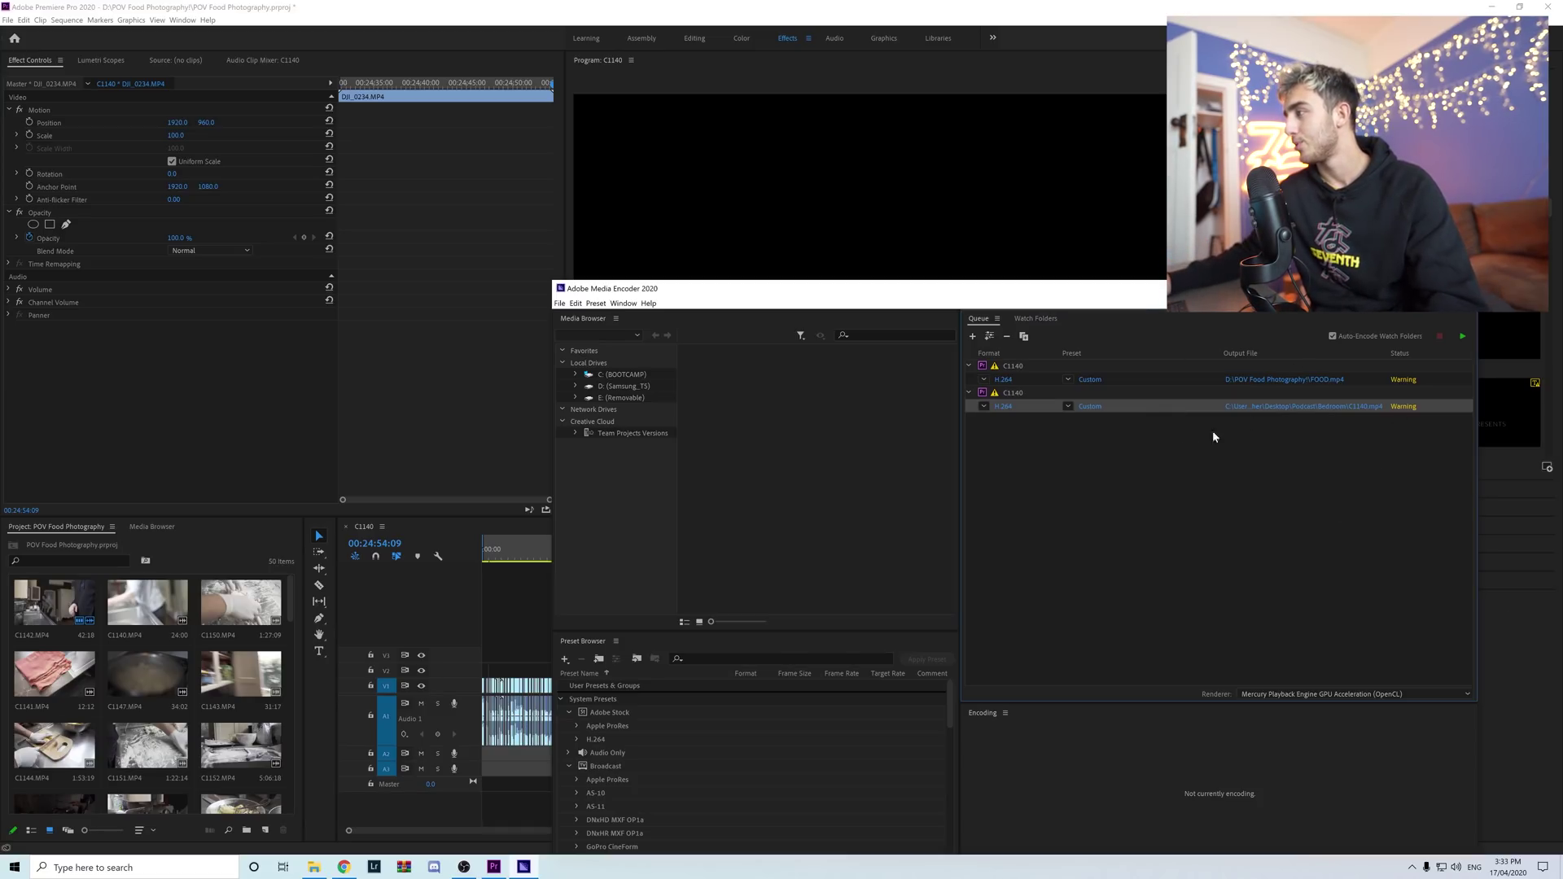
pyautogui.click(1003, 395)
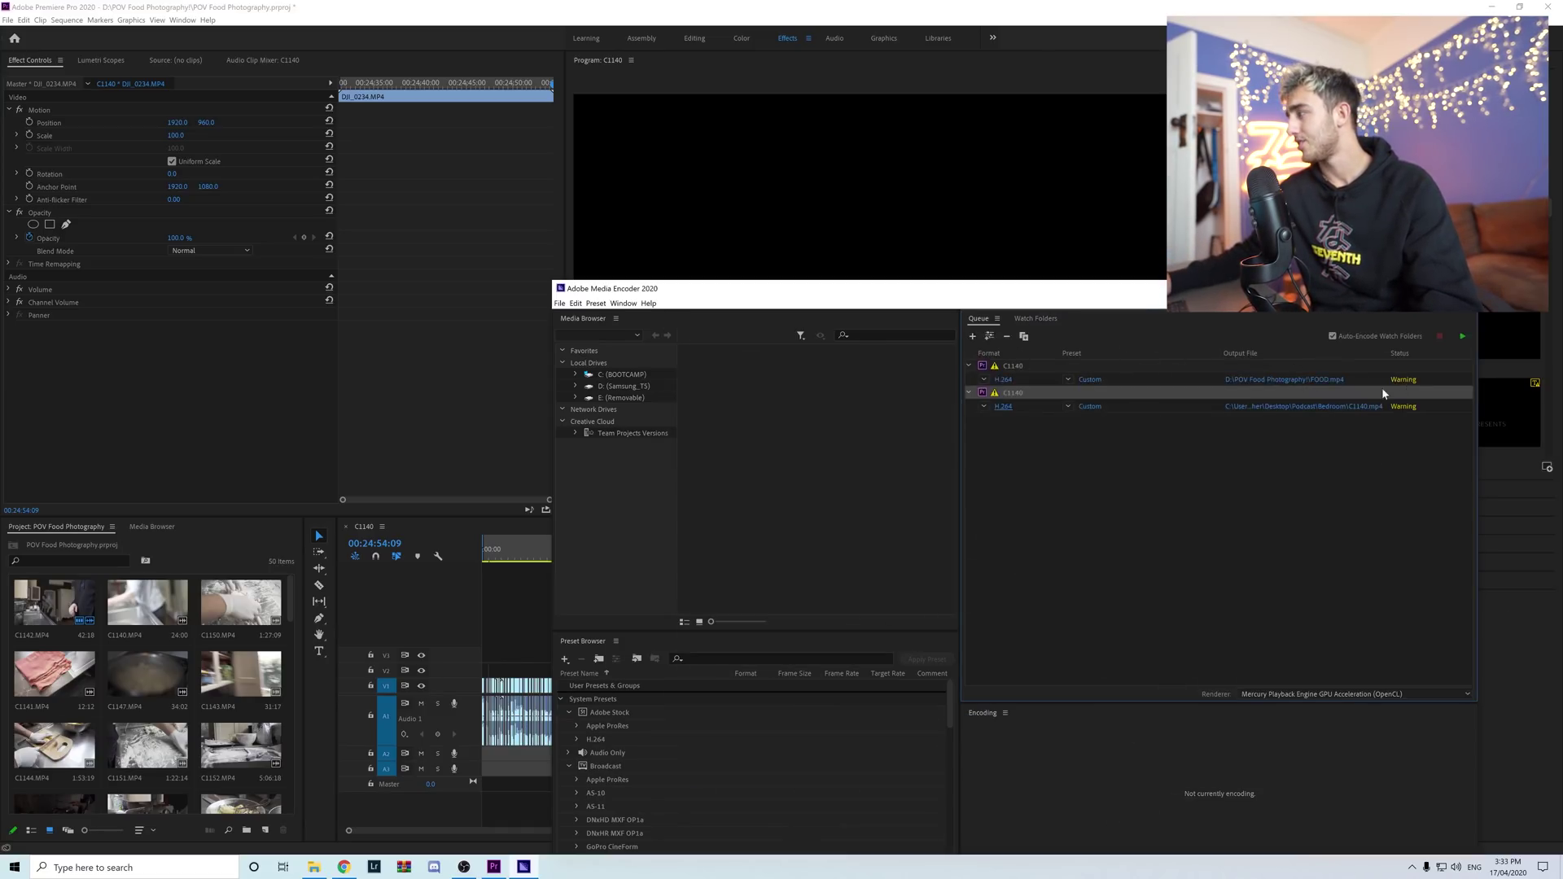
pyautogui.click(1365, 419)
pyautogui.click(1419, 411)
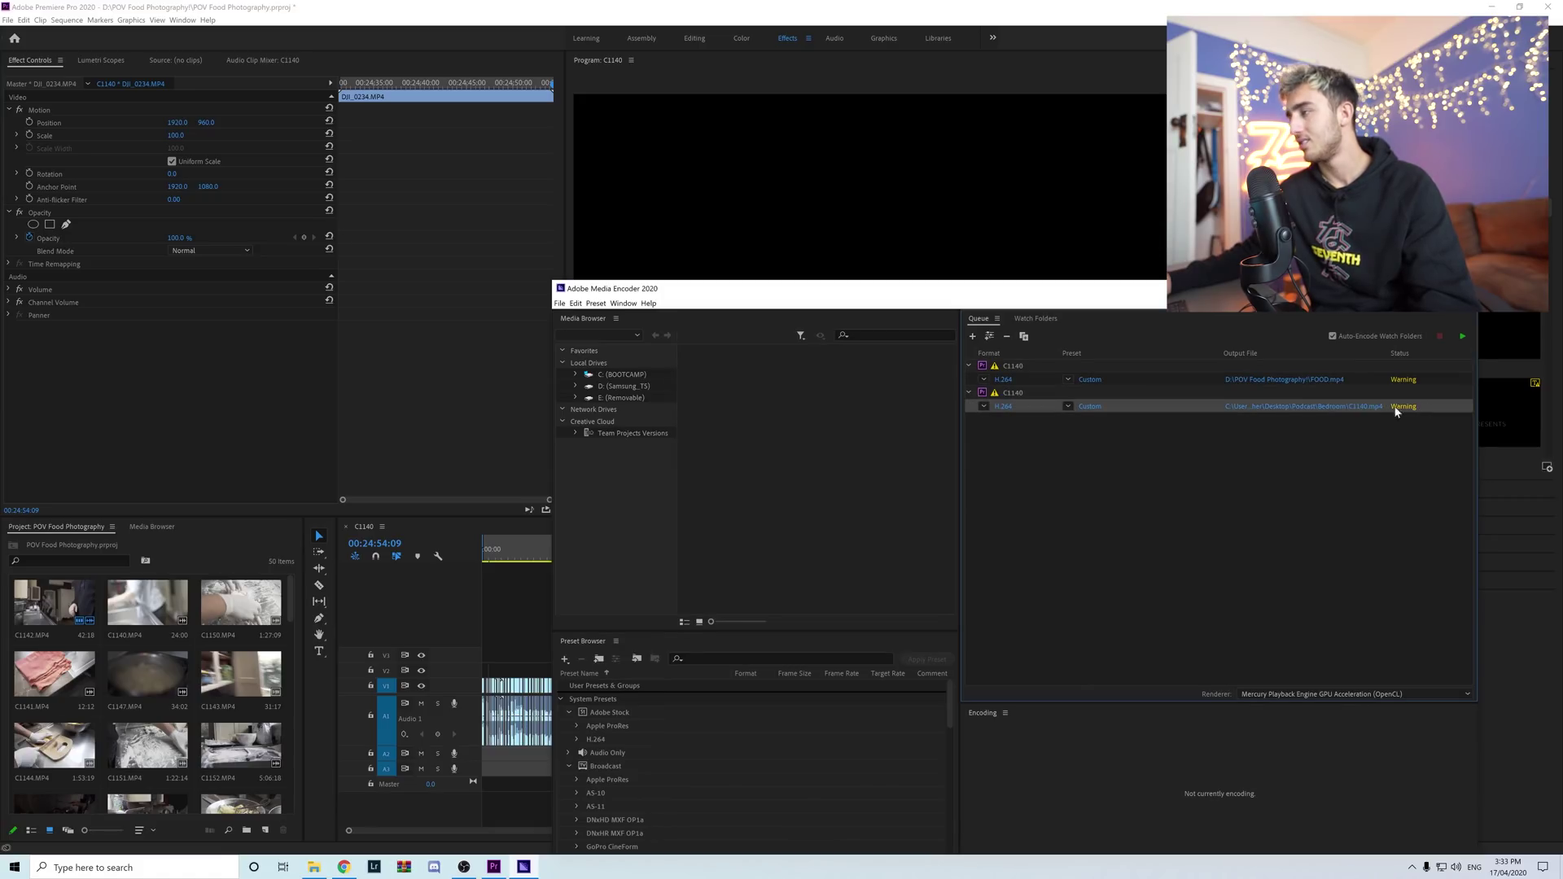